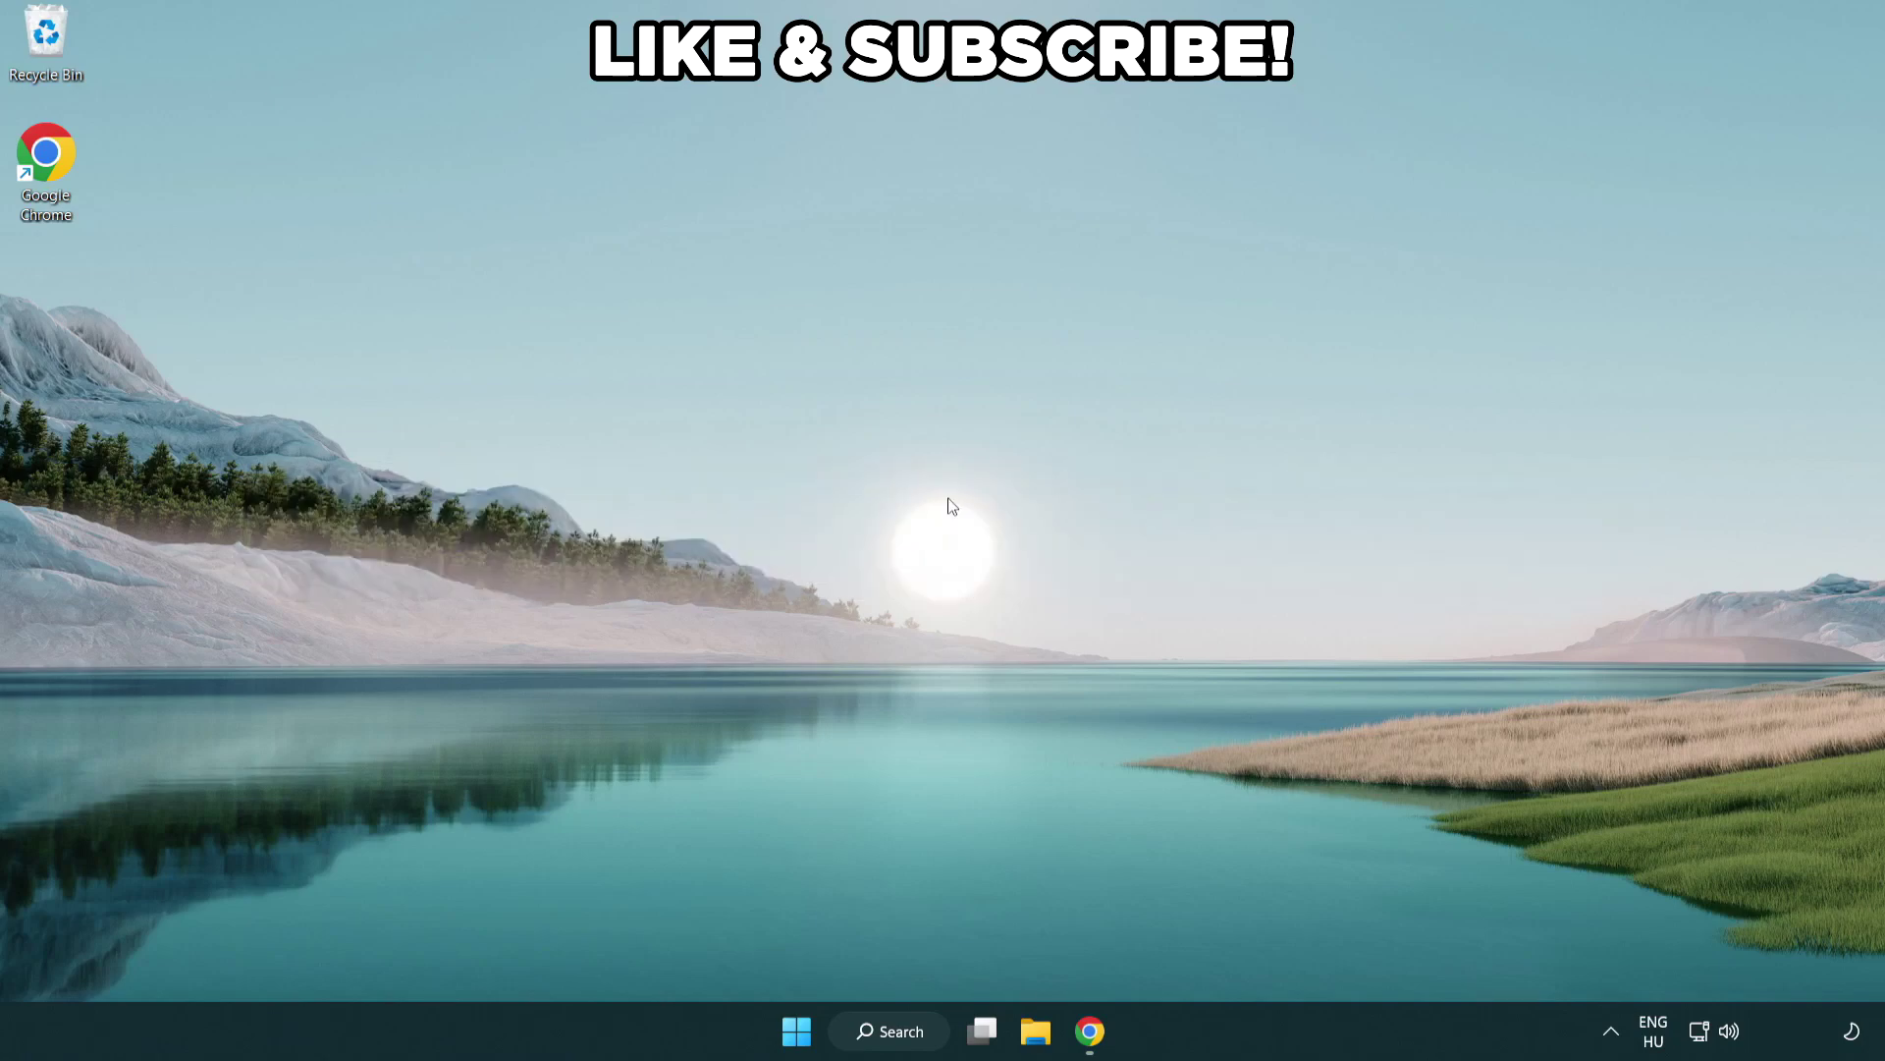
# Search Windows for 'edit power plan'
pyautogui.click(914, 1029)
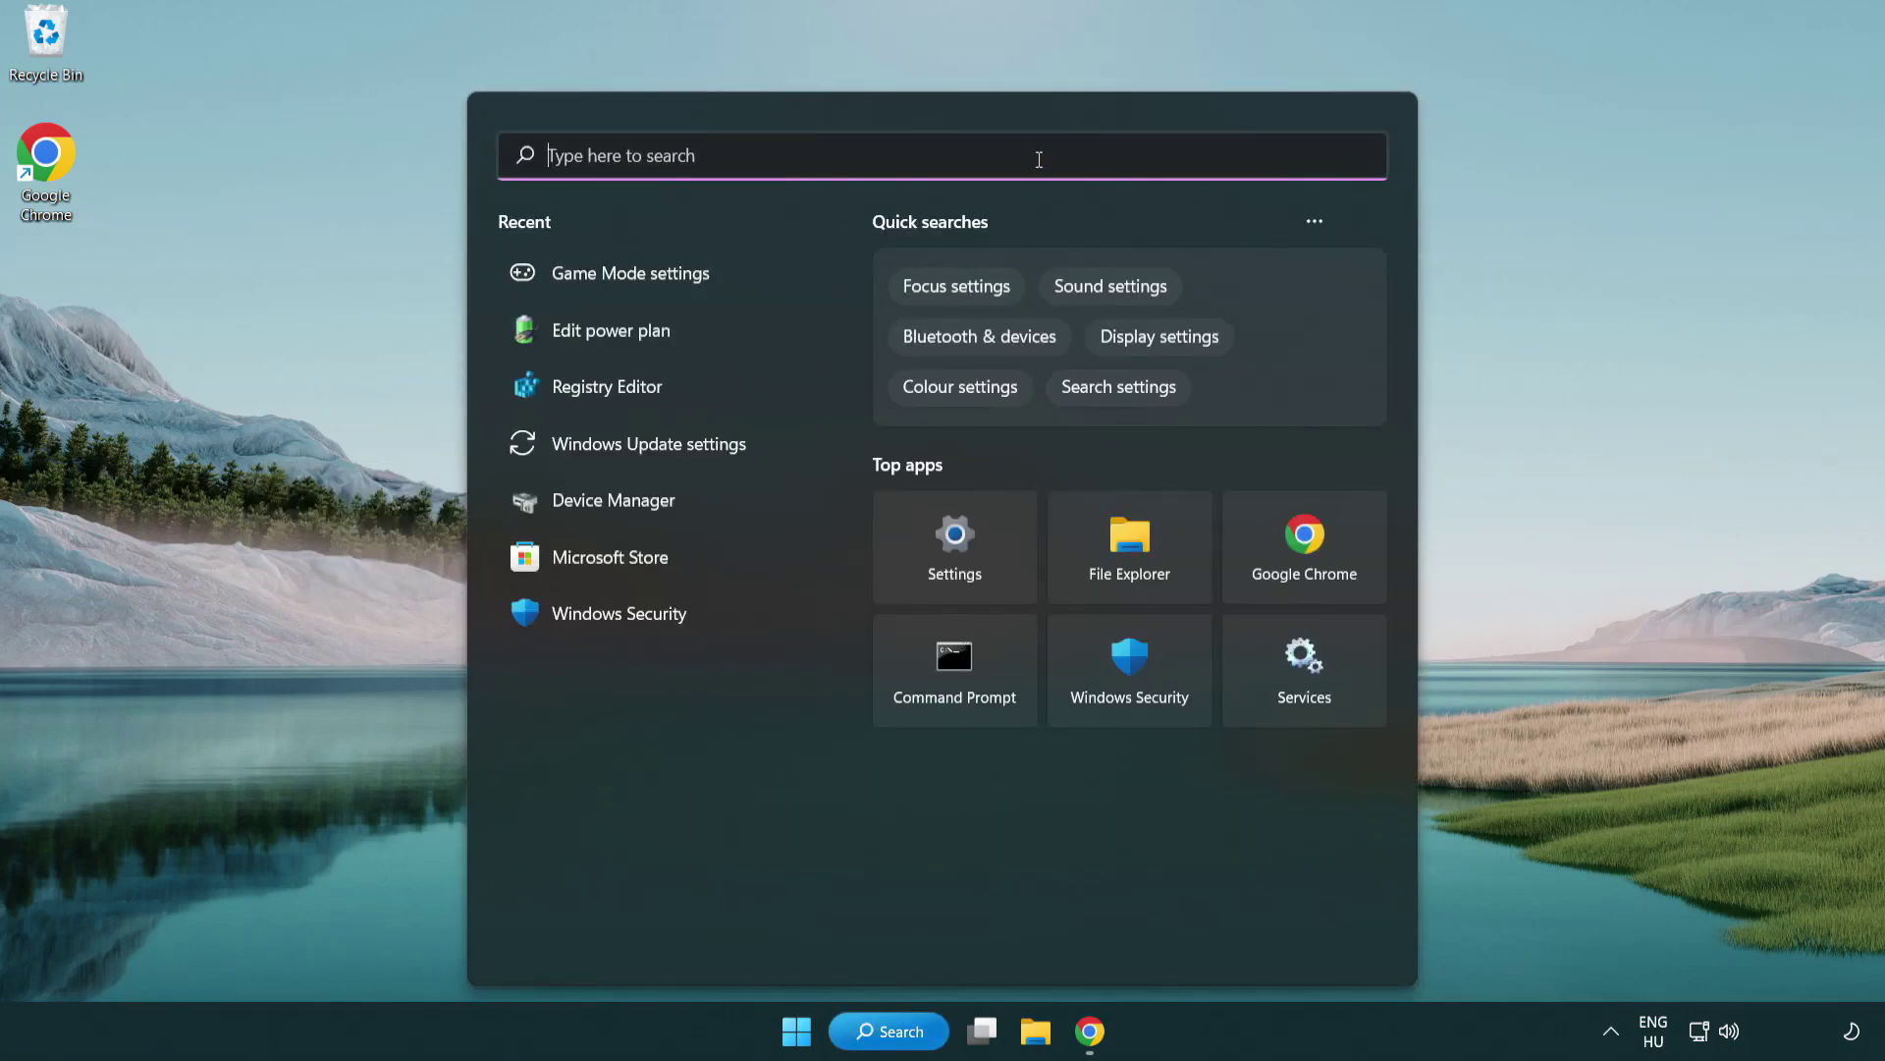
pyautogui.write('edit power ')
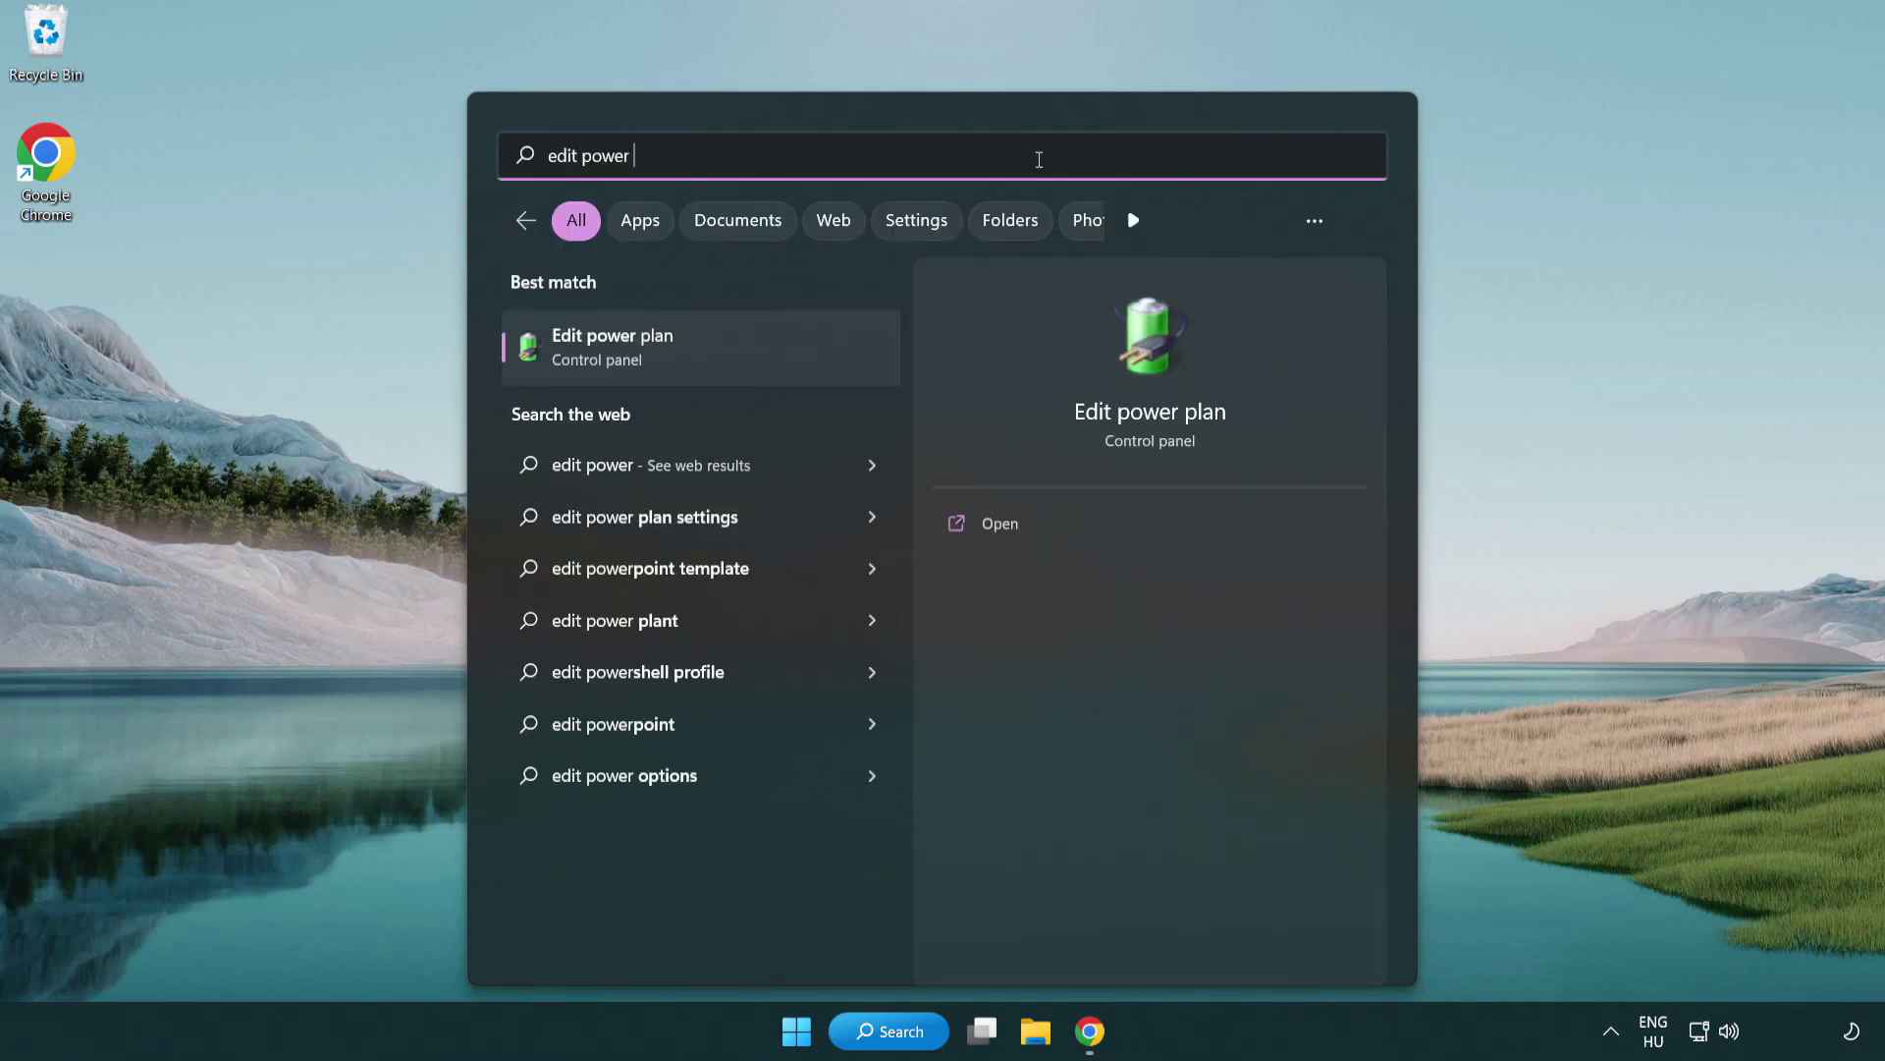
pyautogui.write('plan')
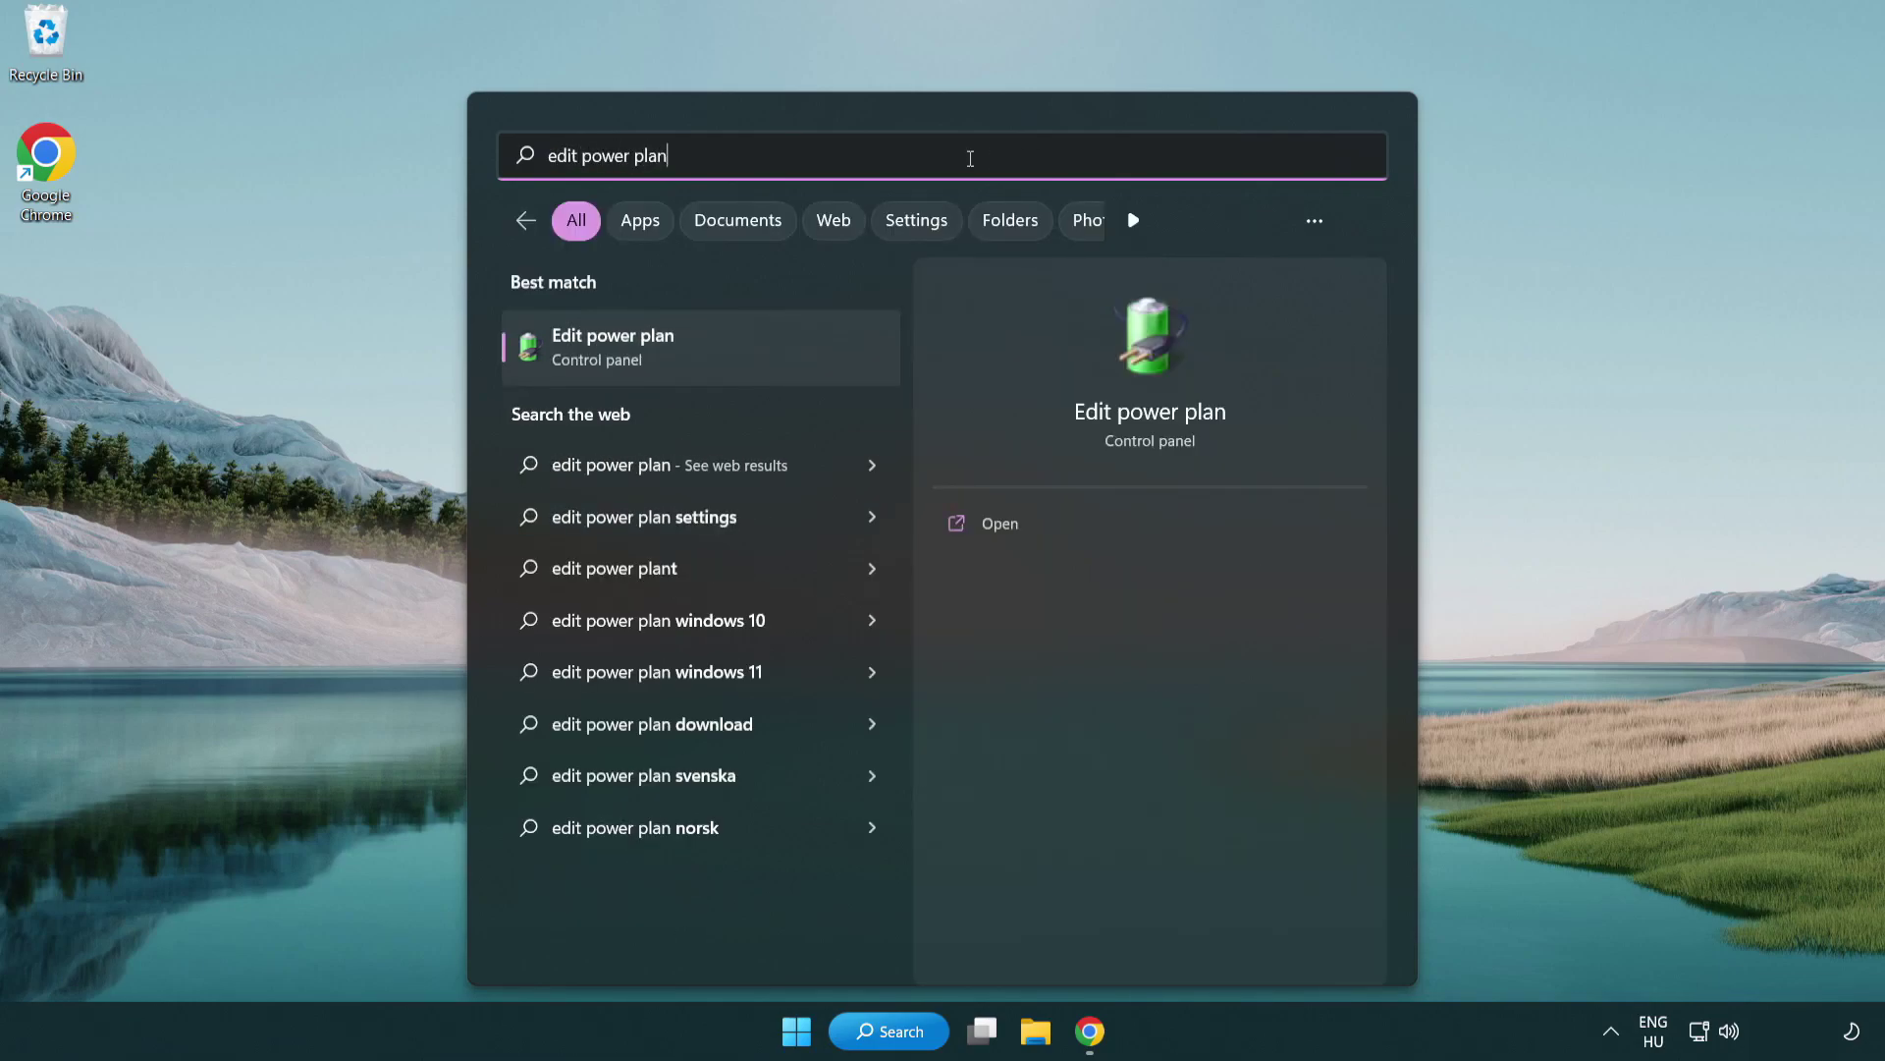
# Make High performance the active power plan in Power Options, then close the window
pyautogui.click(709, 353)
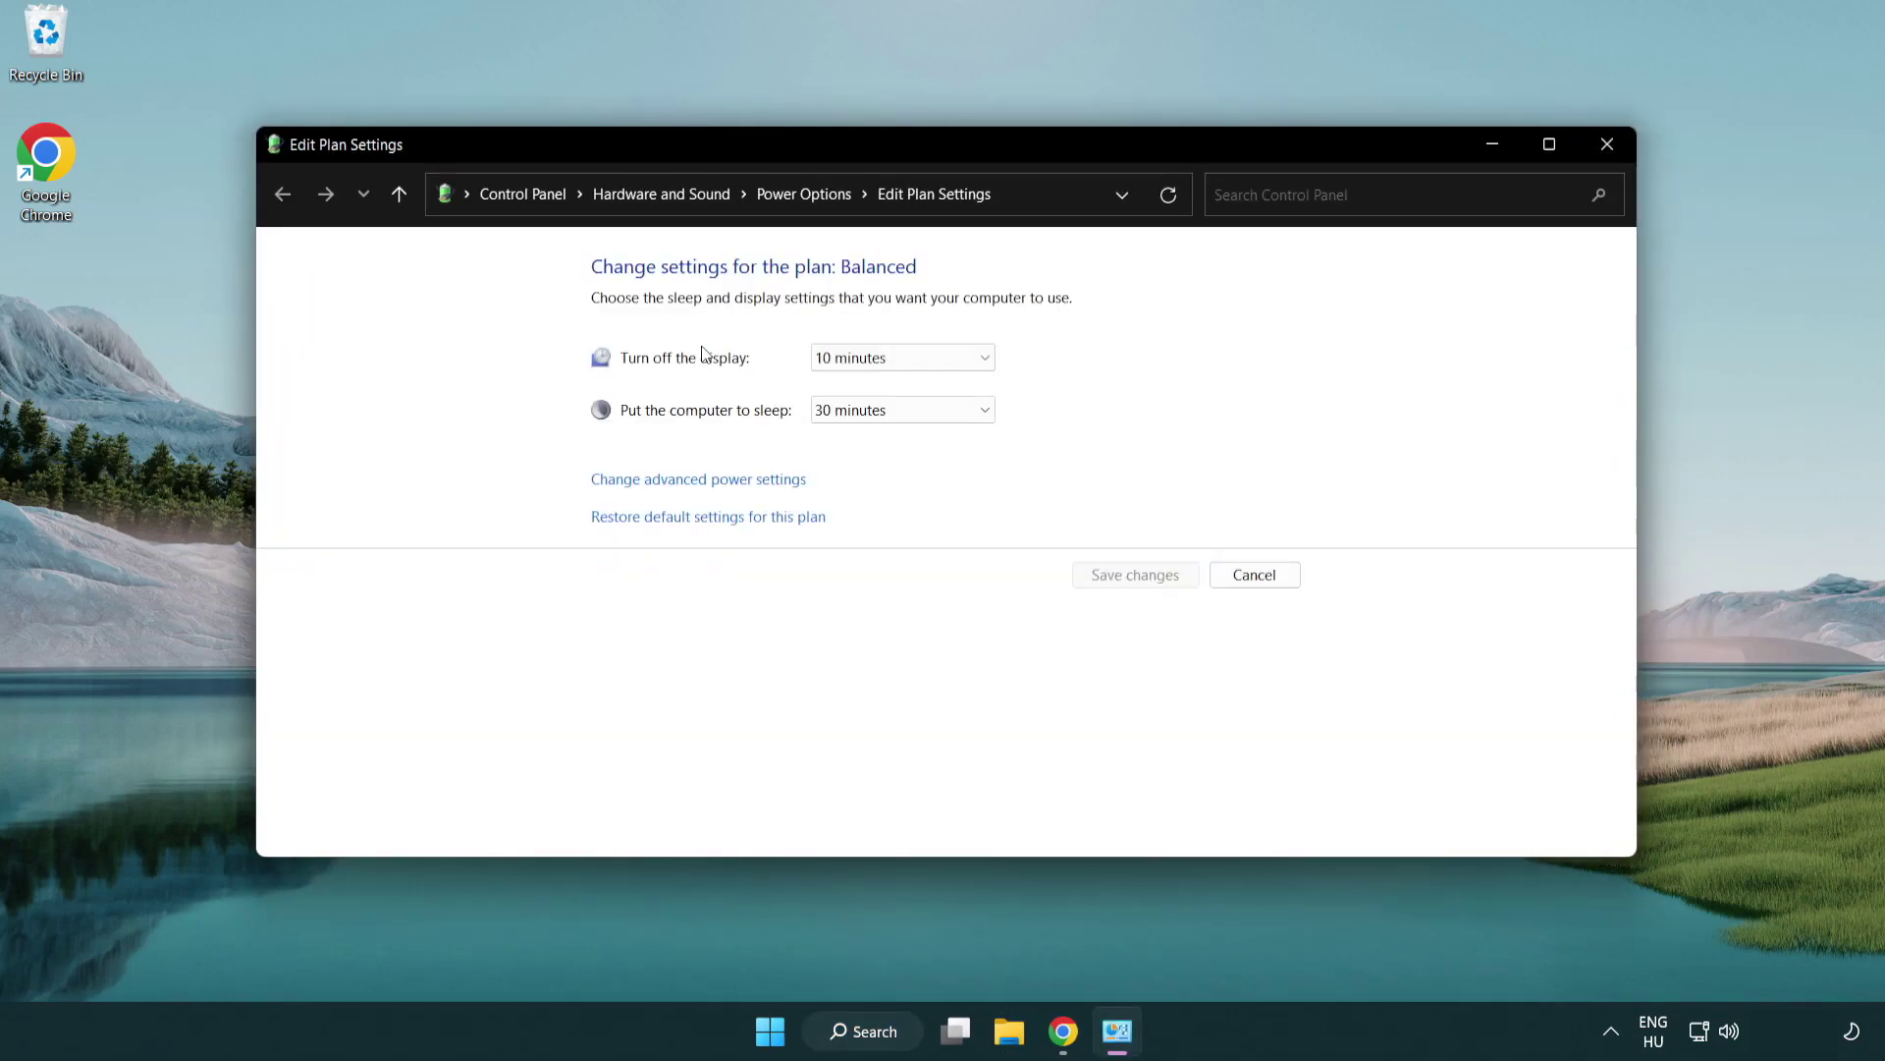
pyautogui.click(823, 214)
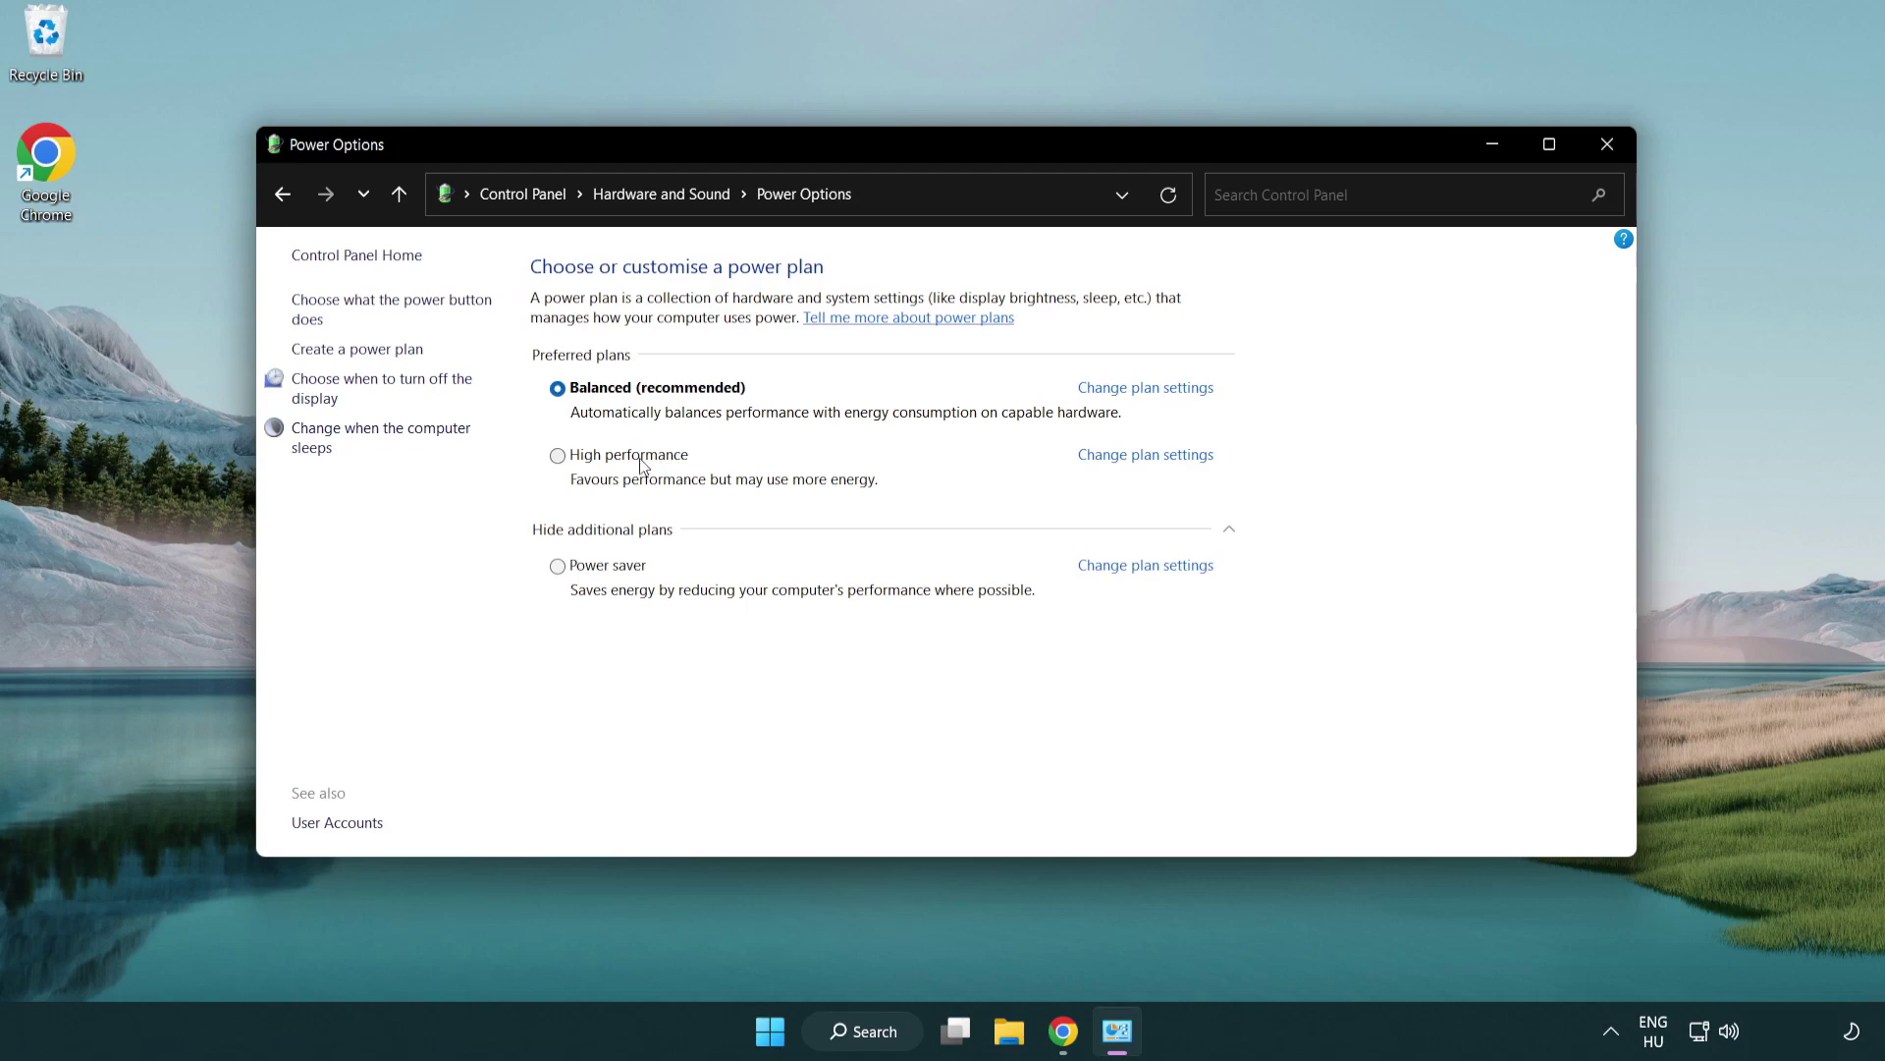
pyautogui.click(557, 457)
pyautogui.click(1606, 147)
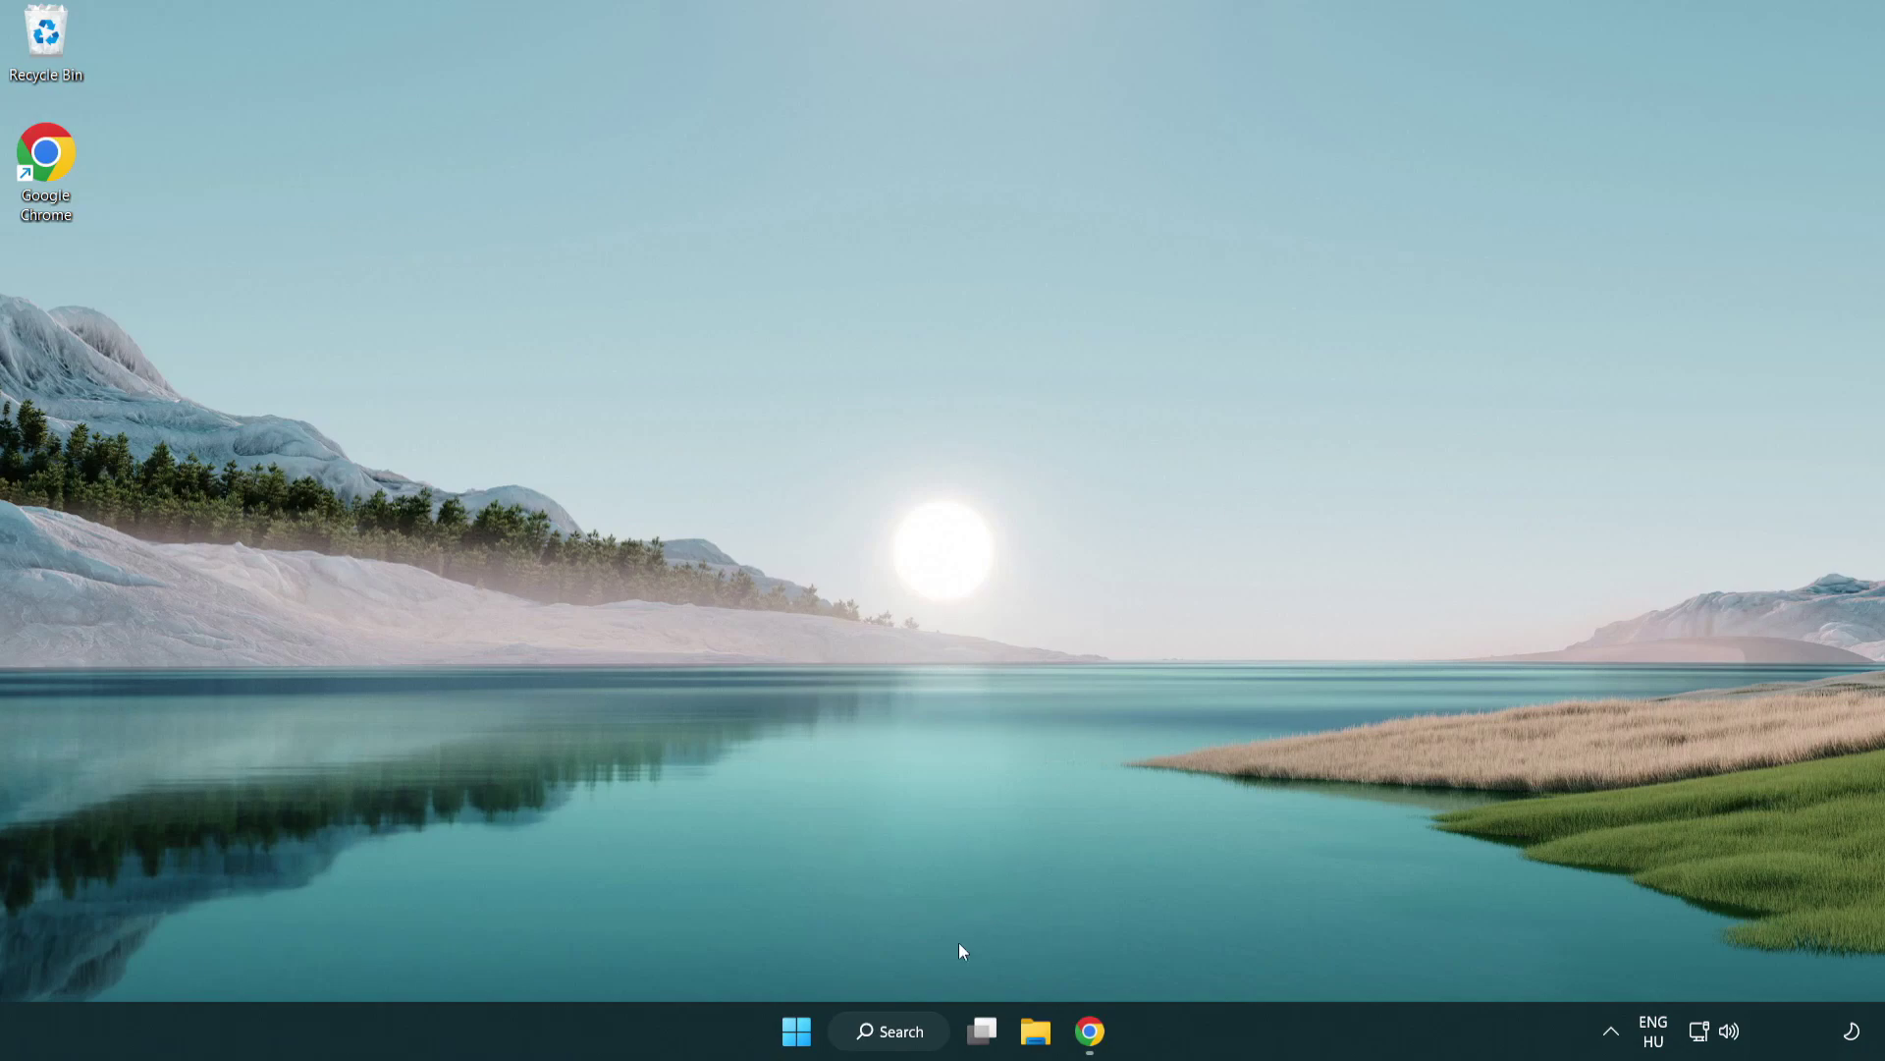
# Launch Device Manager from search and move its window to the screen centre
pyautogui.click(913, 1032)
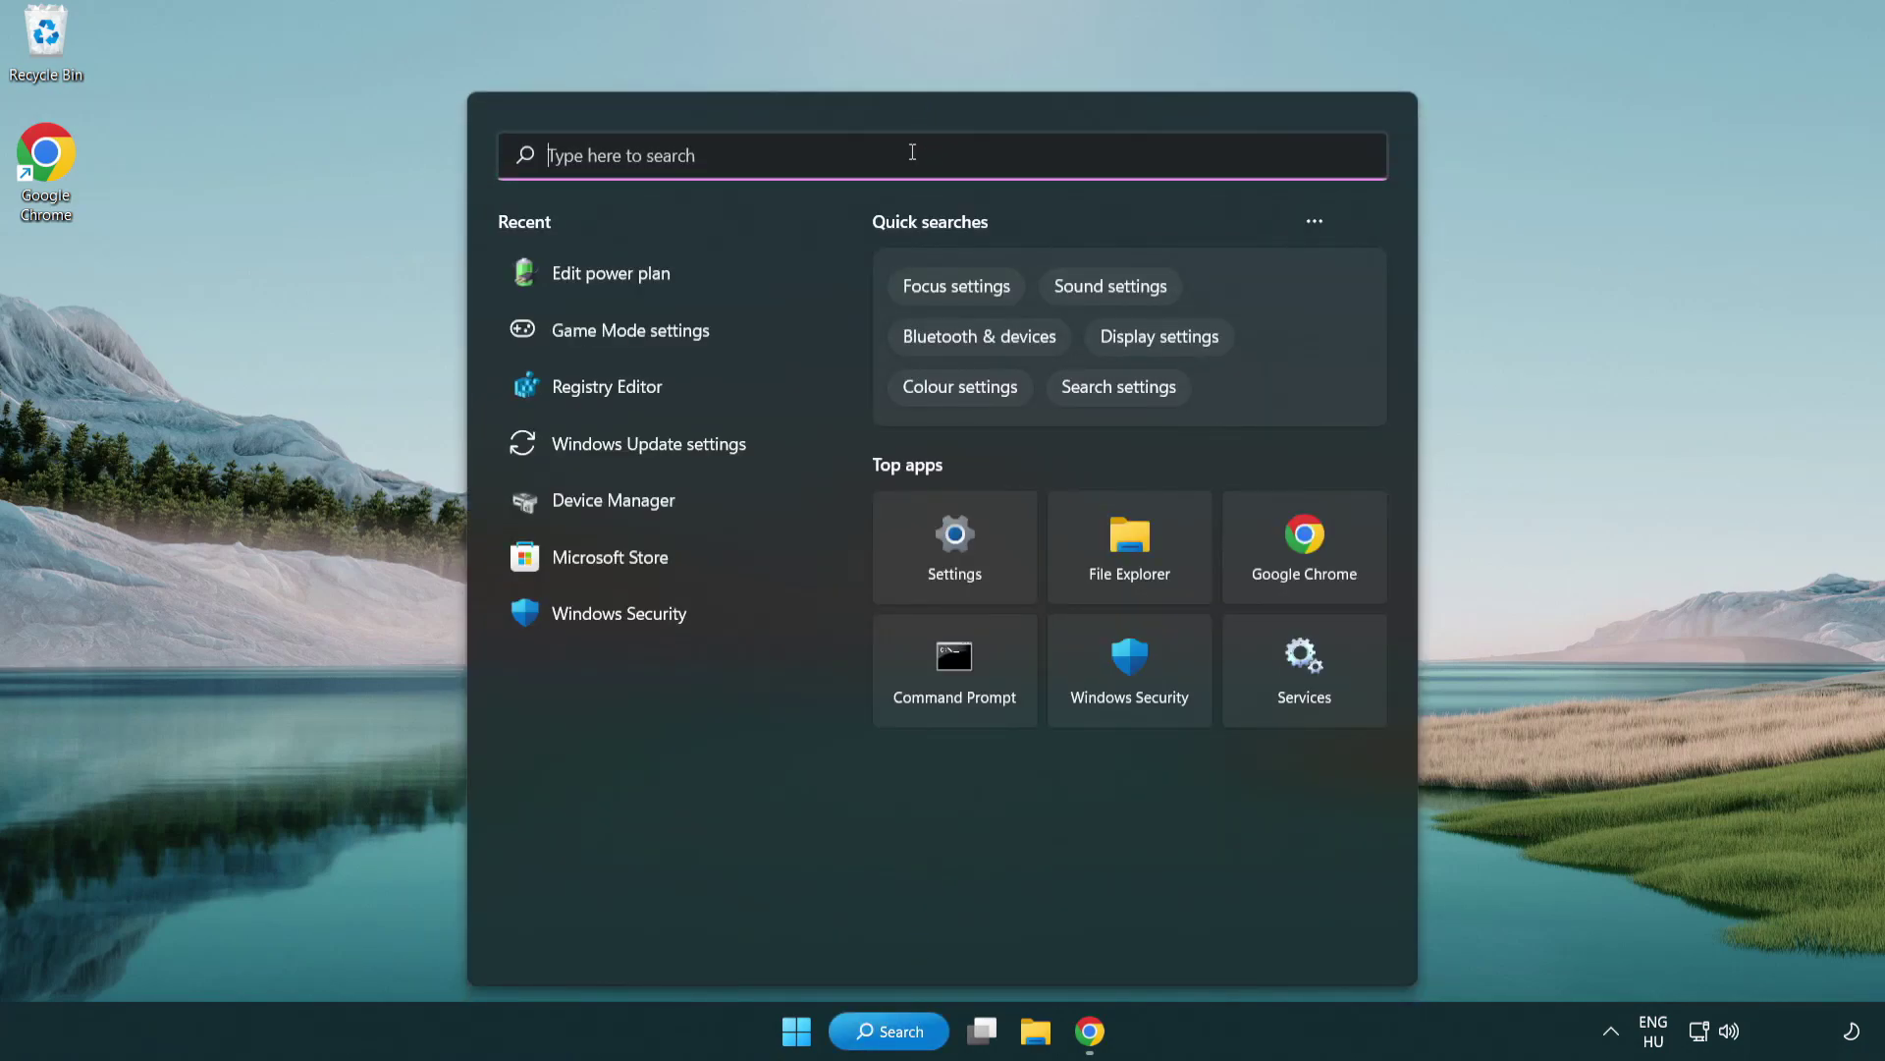
pyautogui.write('device manager')
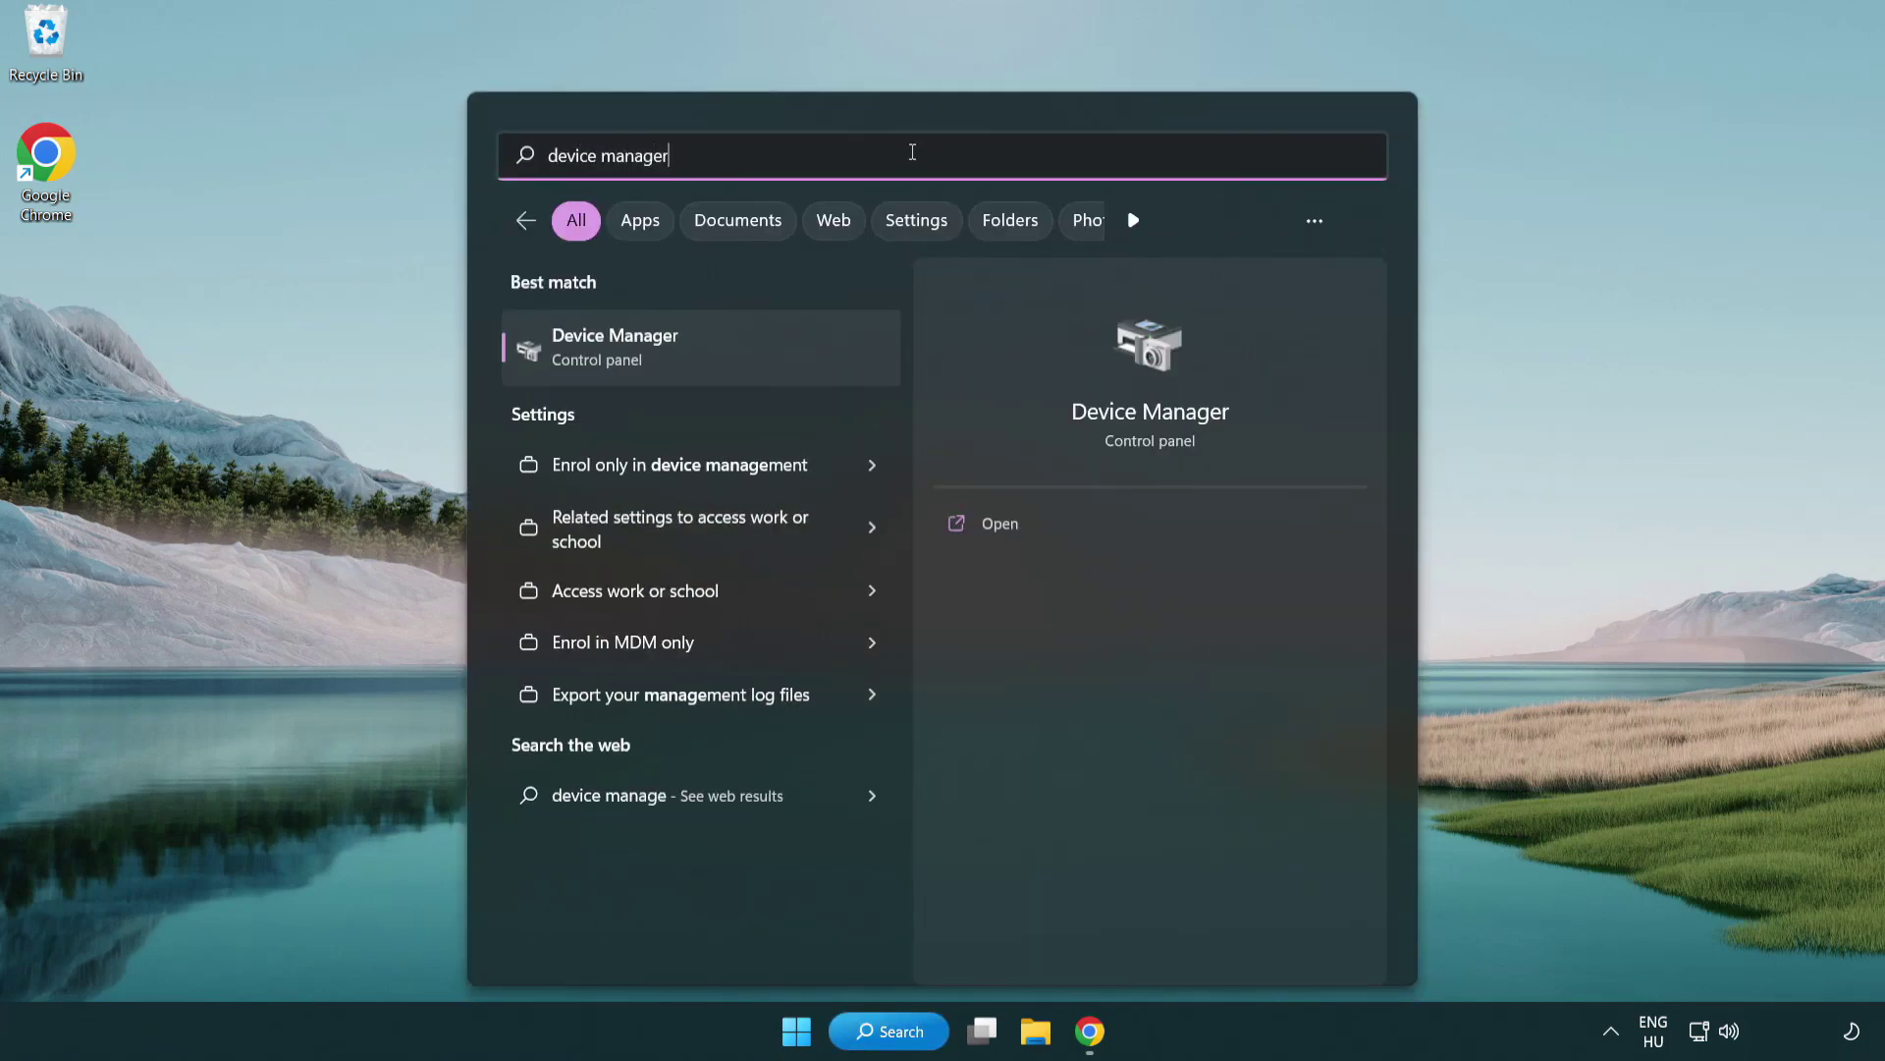
pyautogui.click(721, 351)
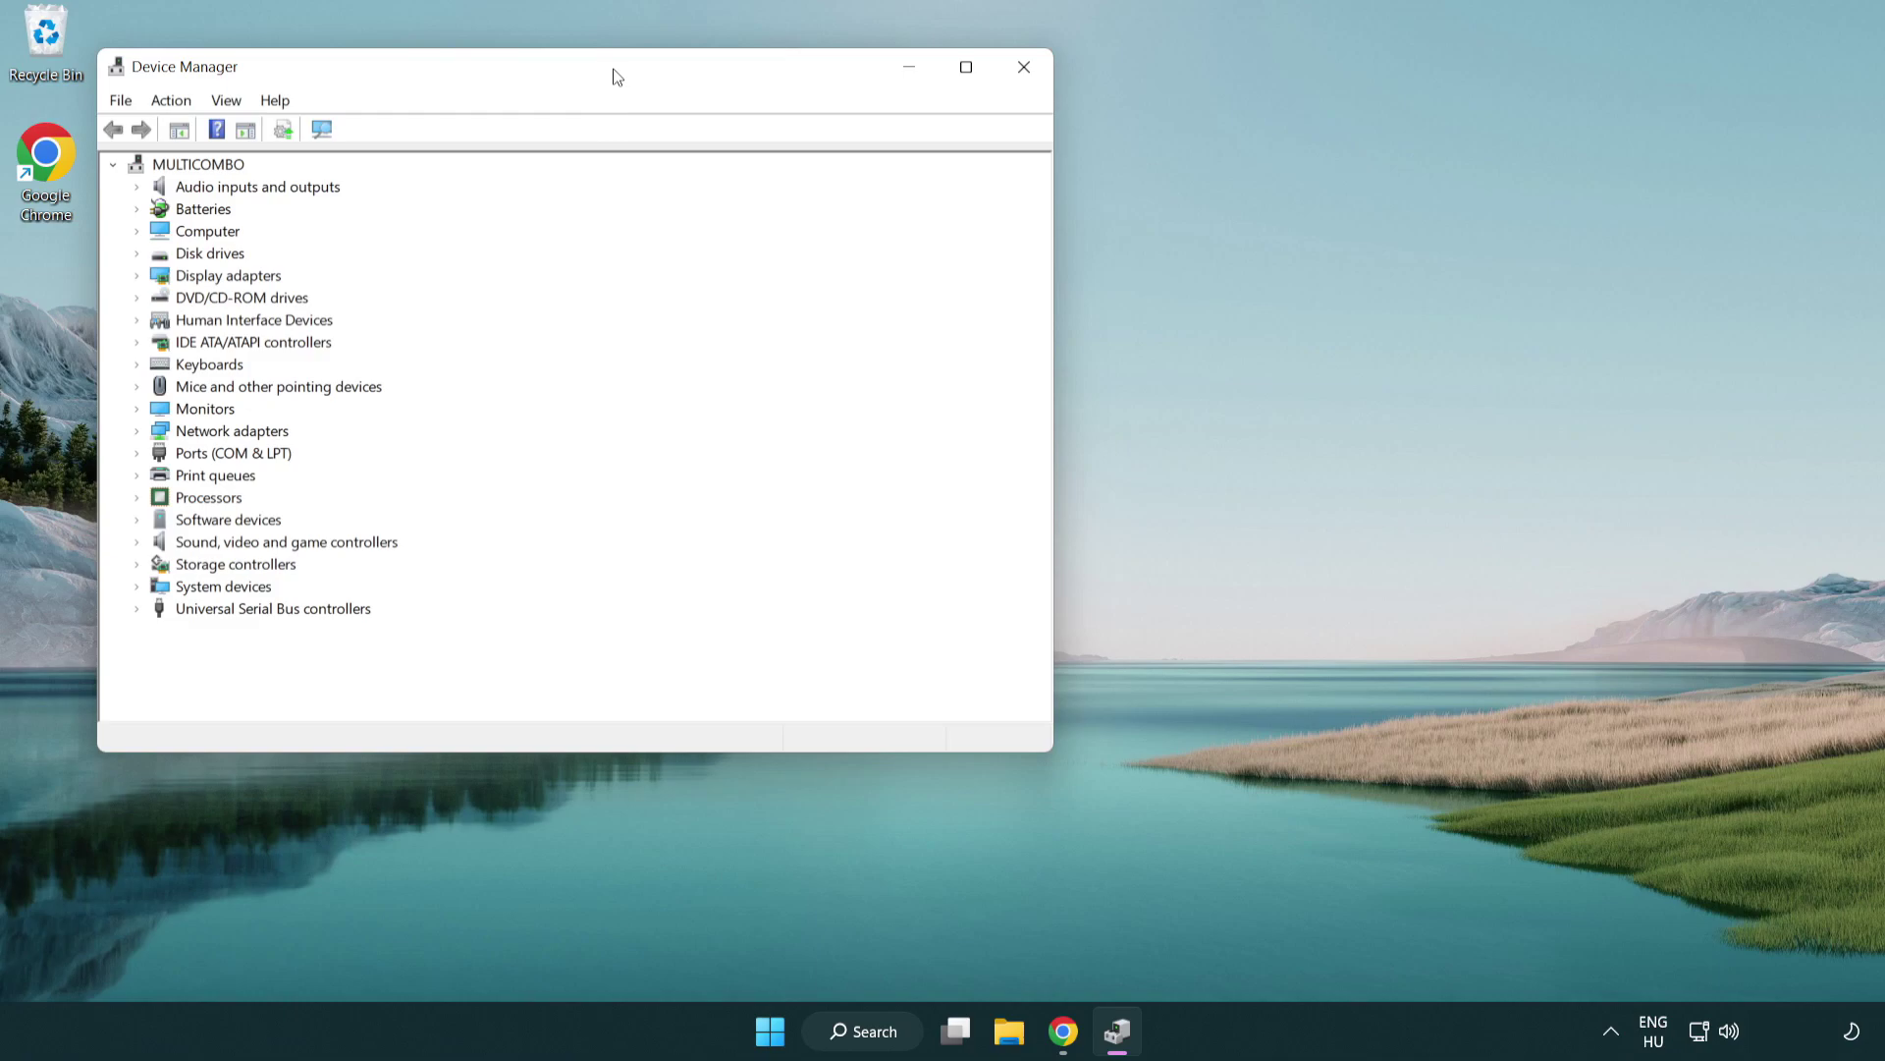
pyautogui.moveTo(618, 77); pyautogui.dragTo(968, 177)
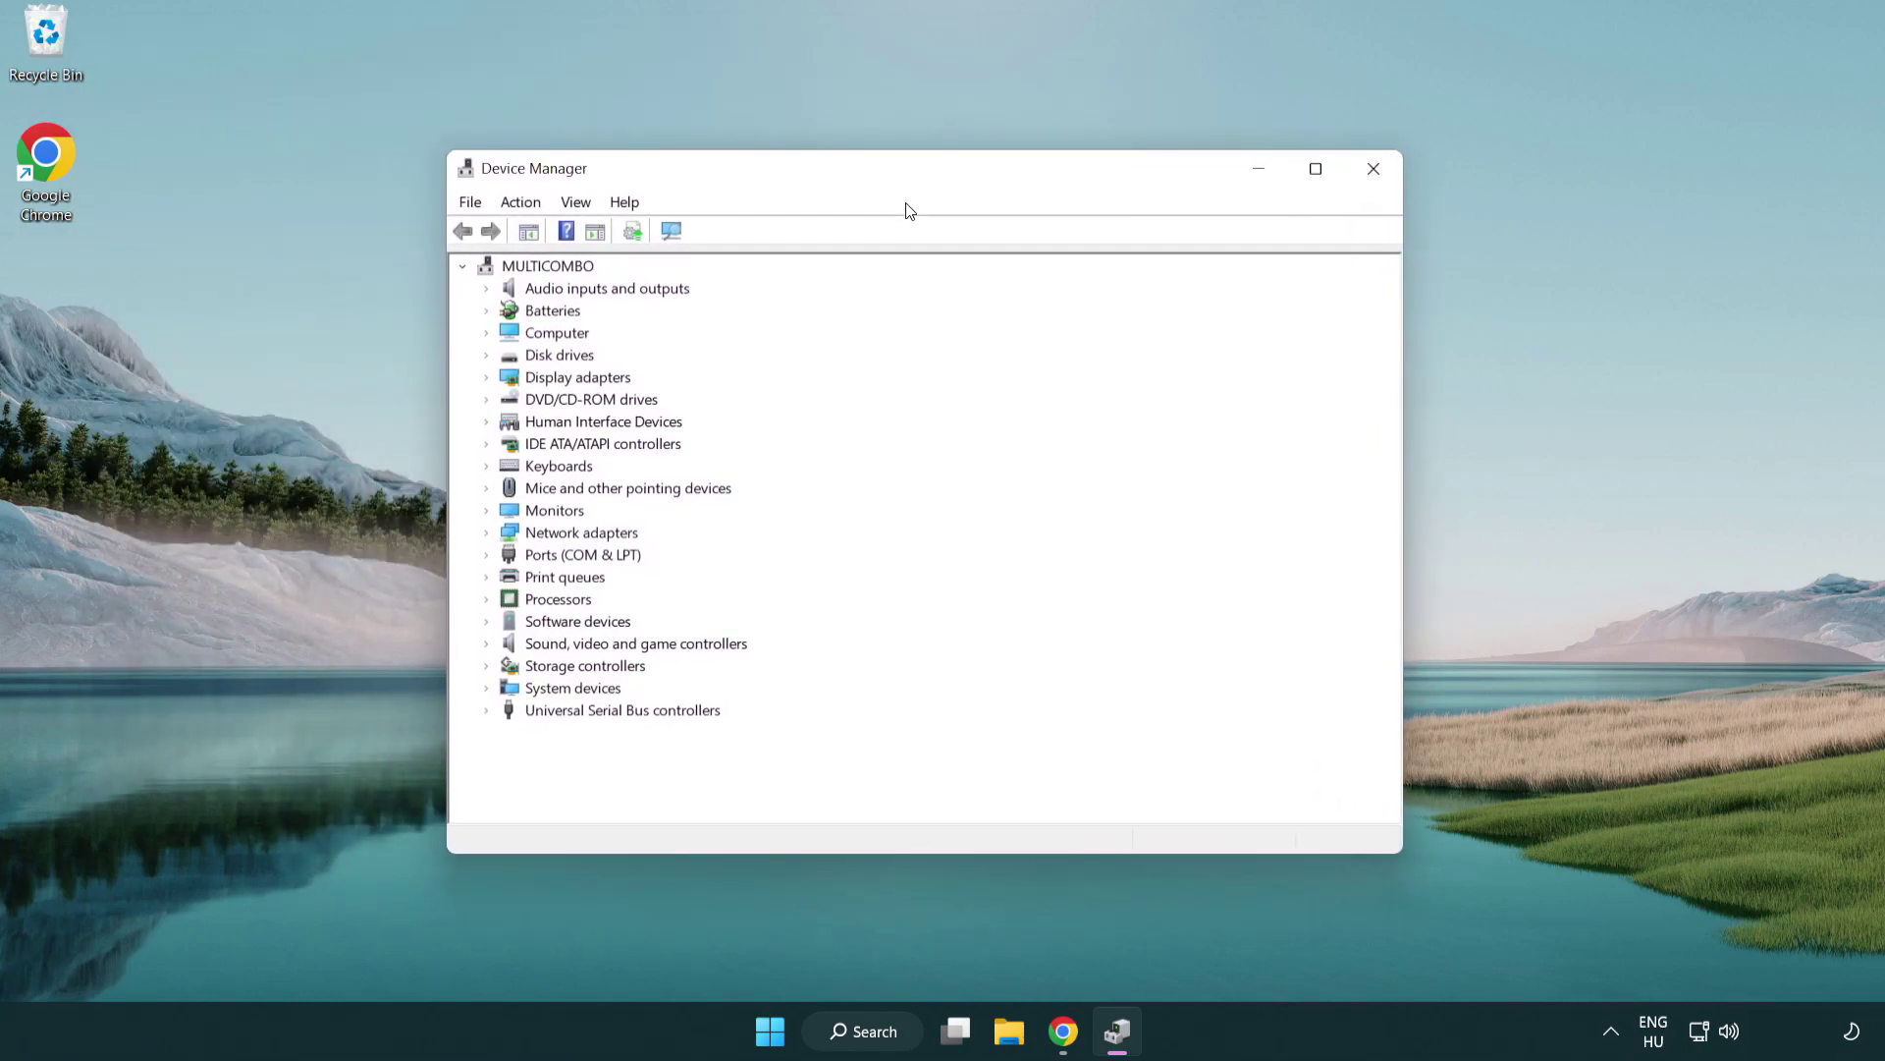
# Expand Display adapters and select the VMware SVGA 3D adapter
pyautogui.click(509, 377)
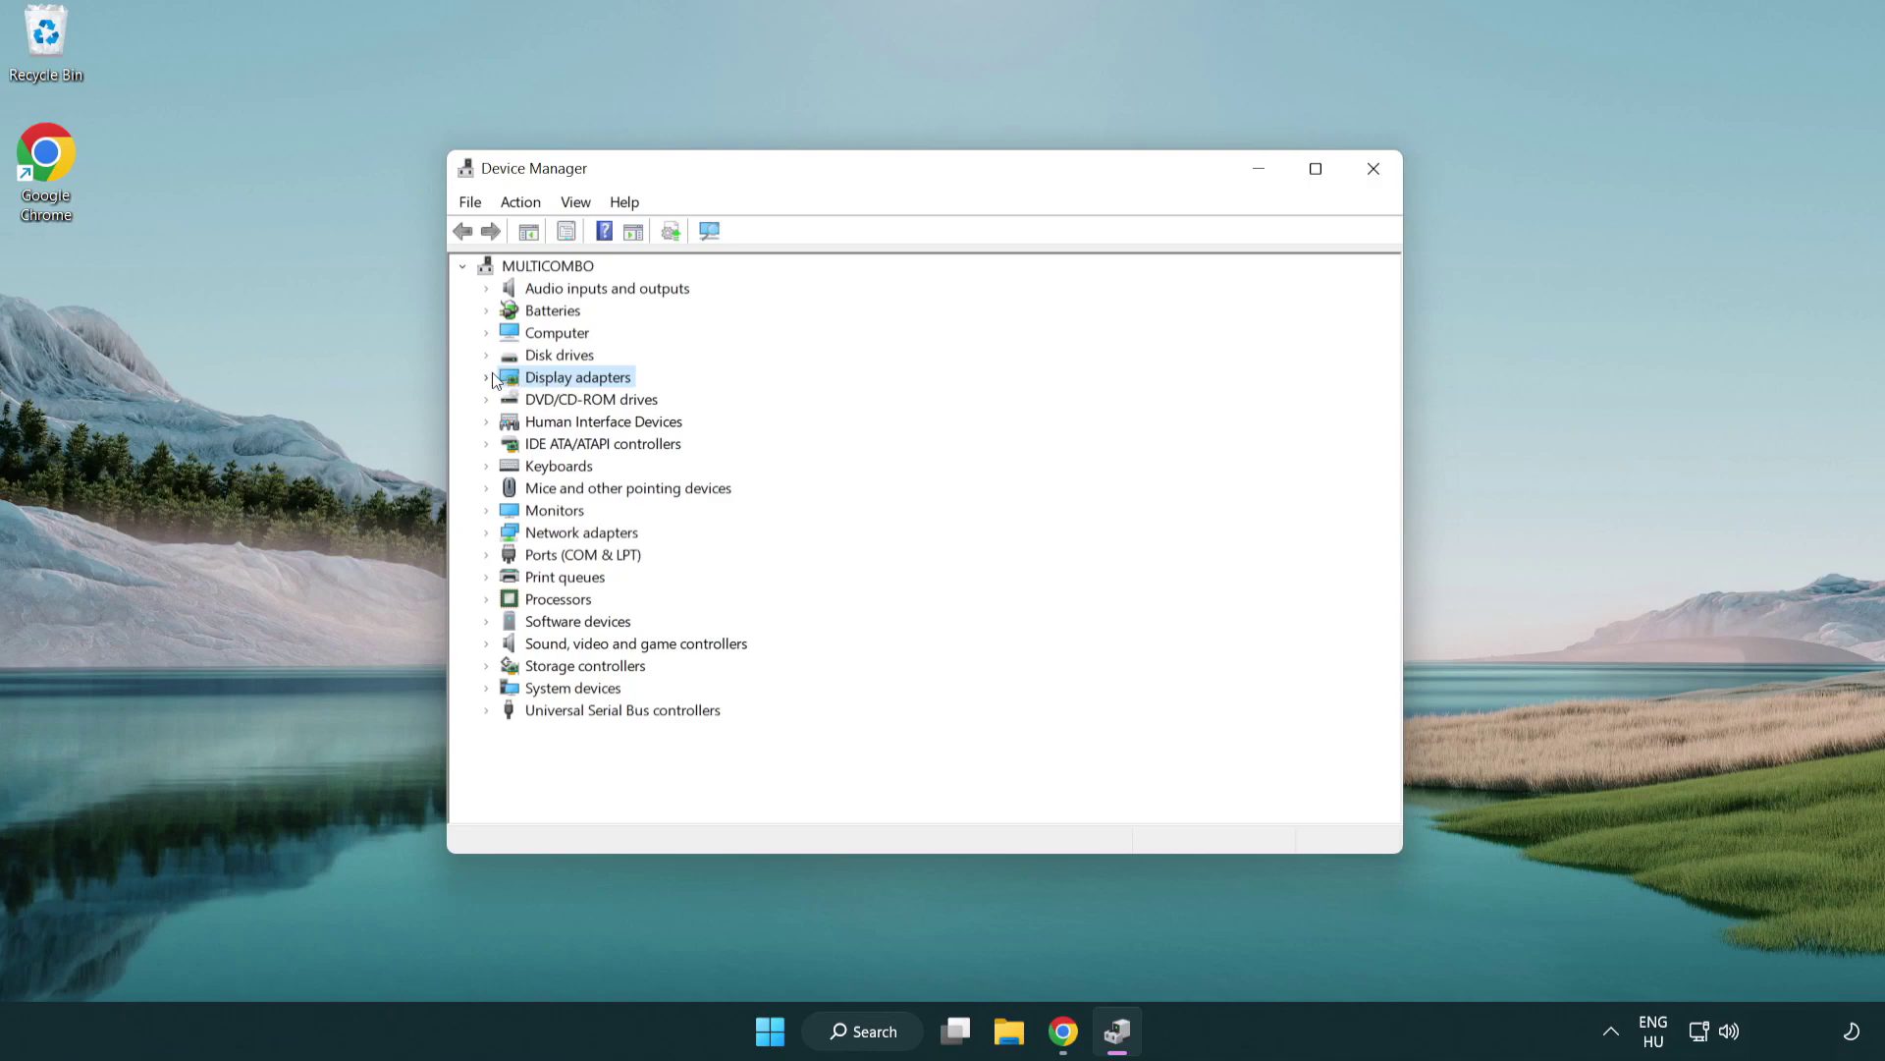
pyautogui.click(487, 377)
pyautogui.click(533, 401)
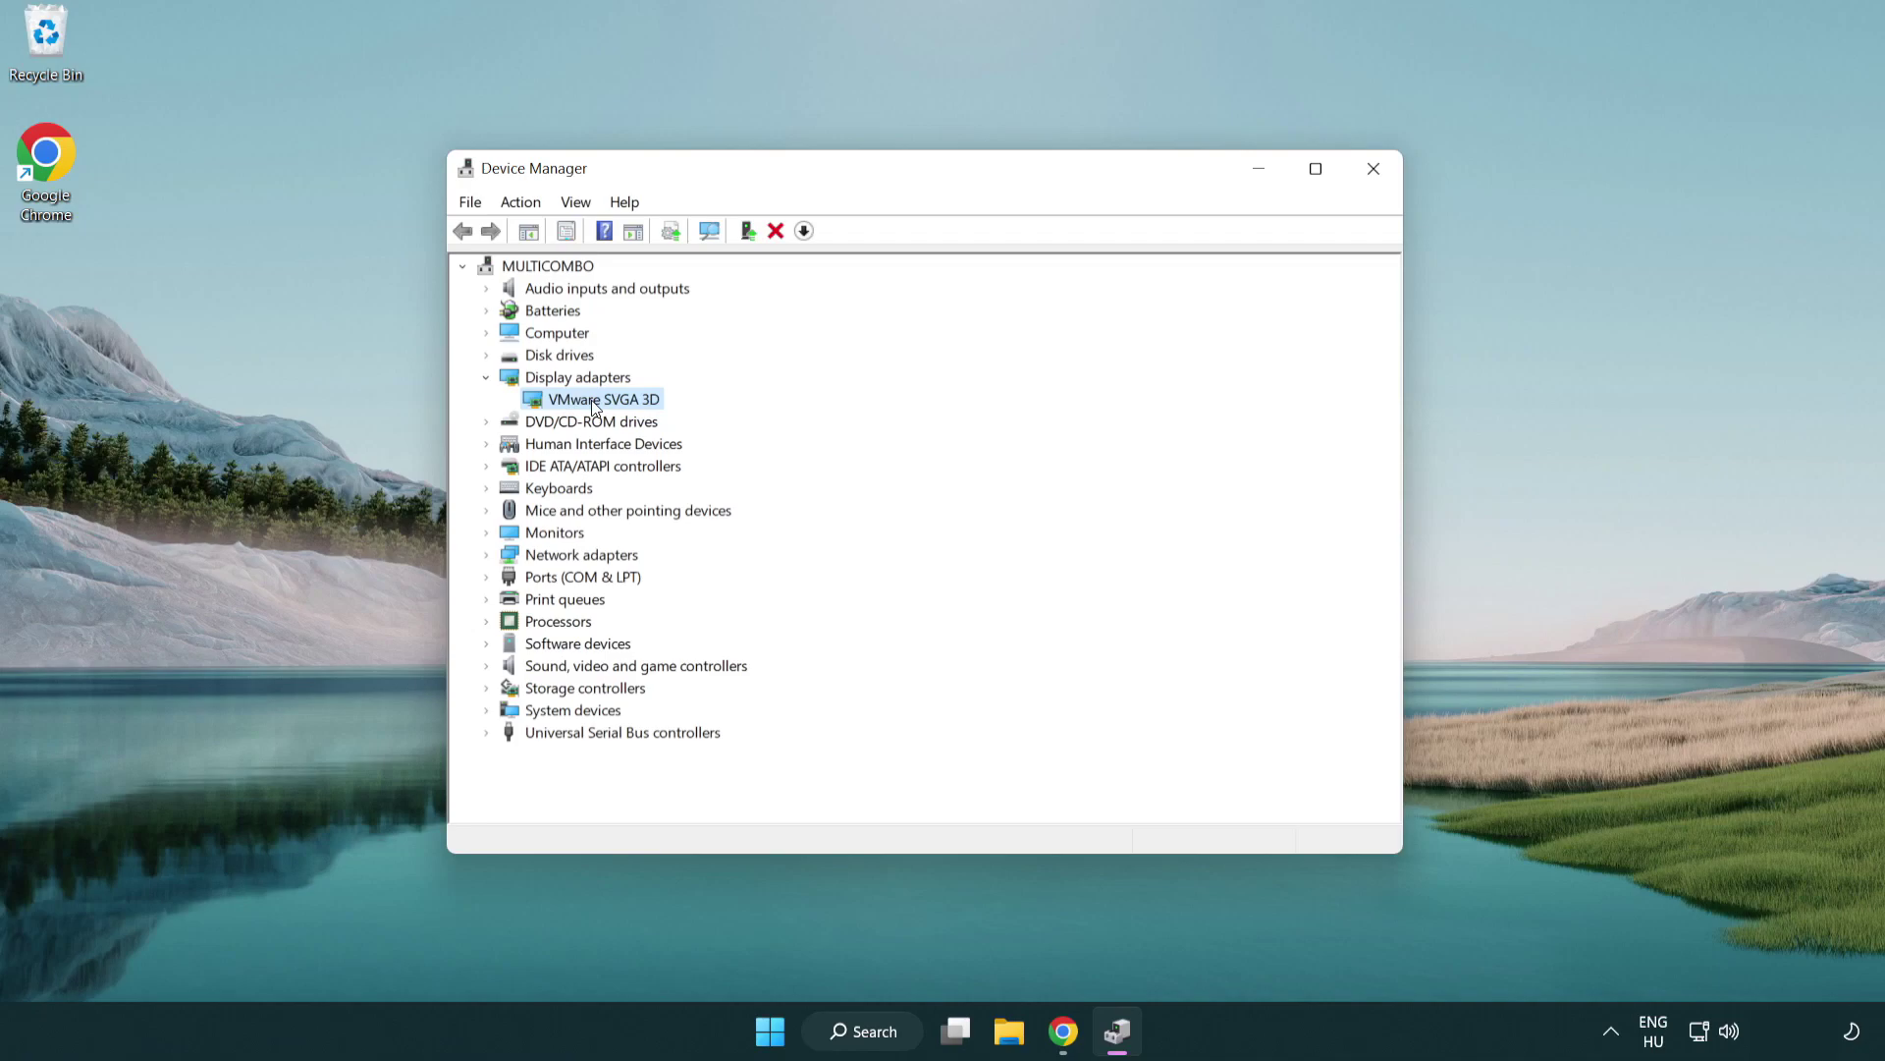
# Search automatically for a newer VMware SVGA 3D driver, dismiss the result, and close Device Manager
pyautogui.rightClick(593, 401)
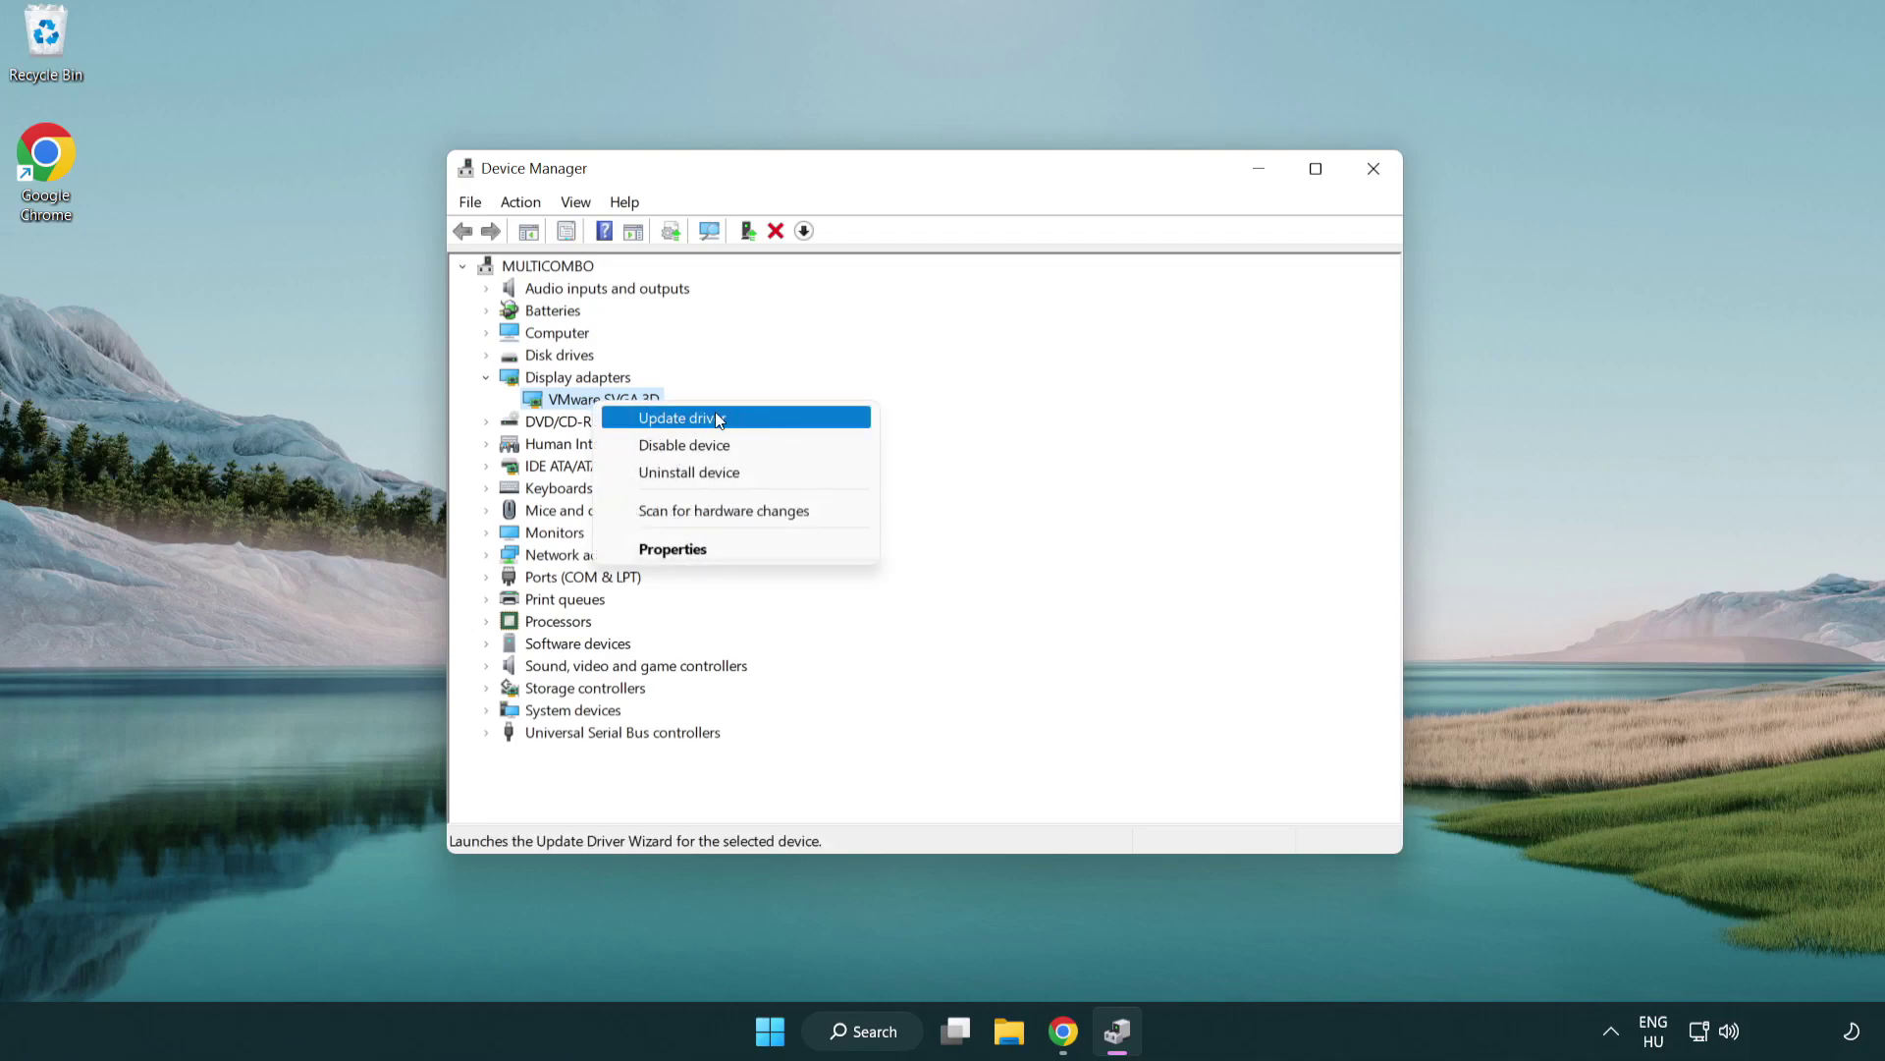
pyautogui.click(753, 419)
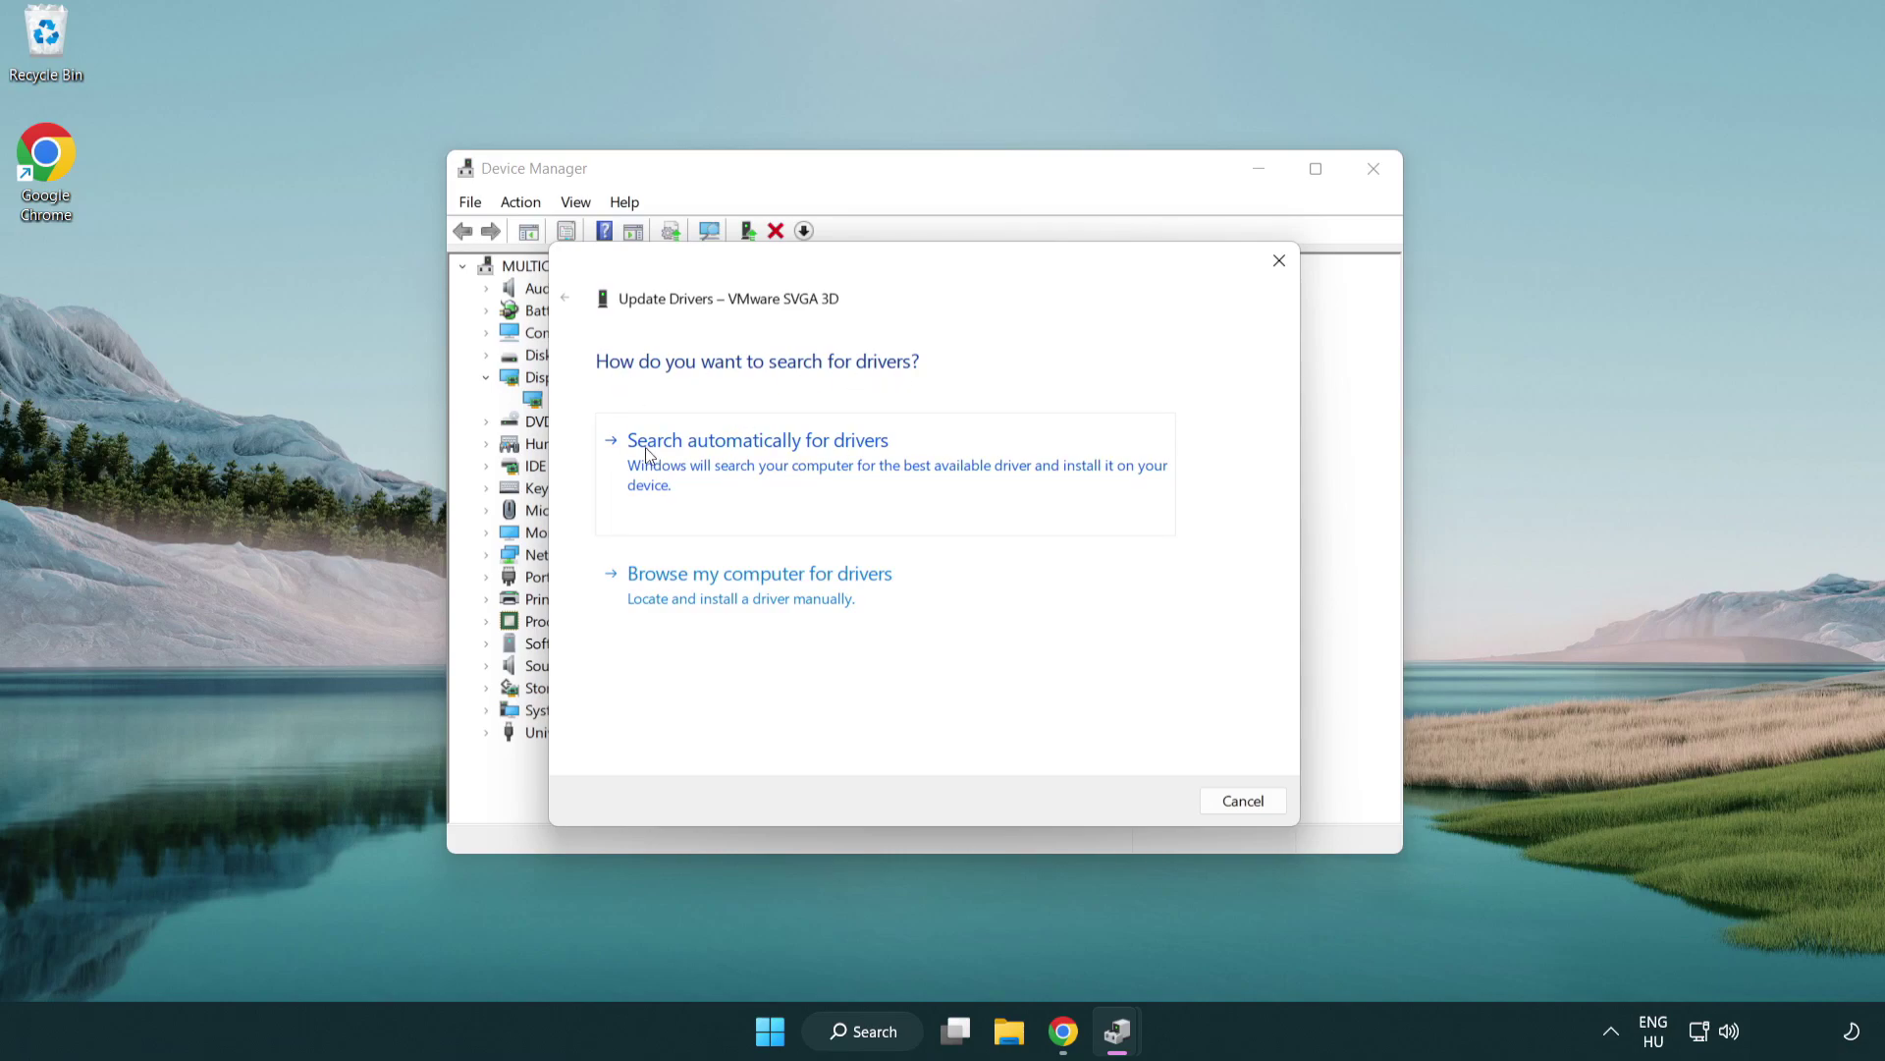
pyautogui.click(773, 462)
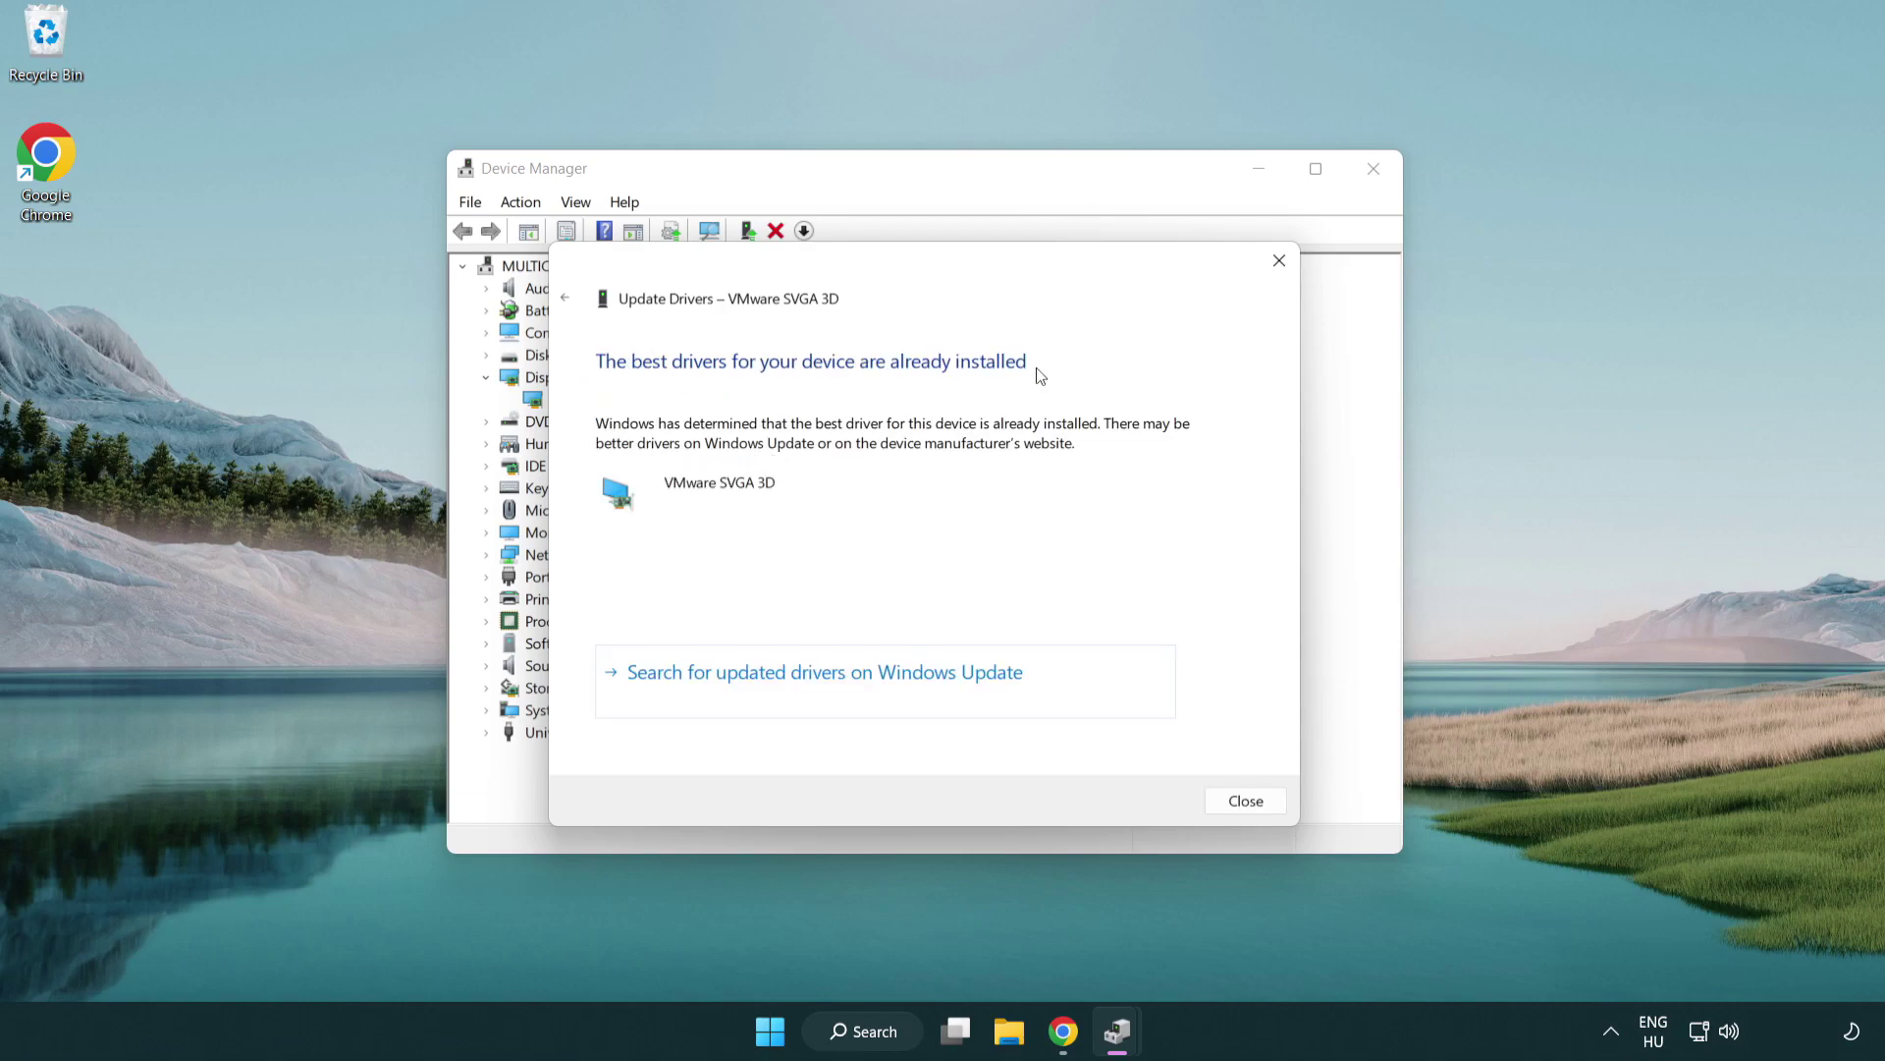
pyautogui.click(1240, 801)
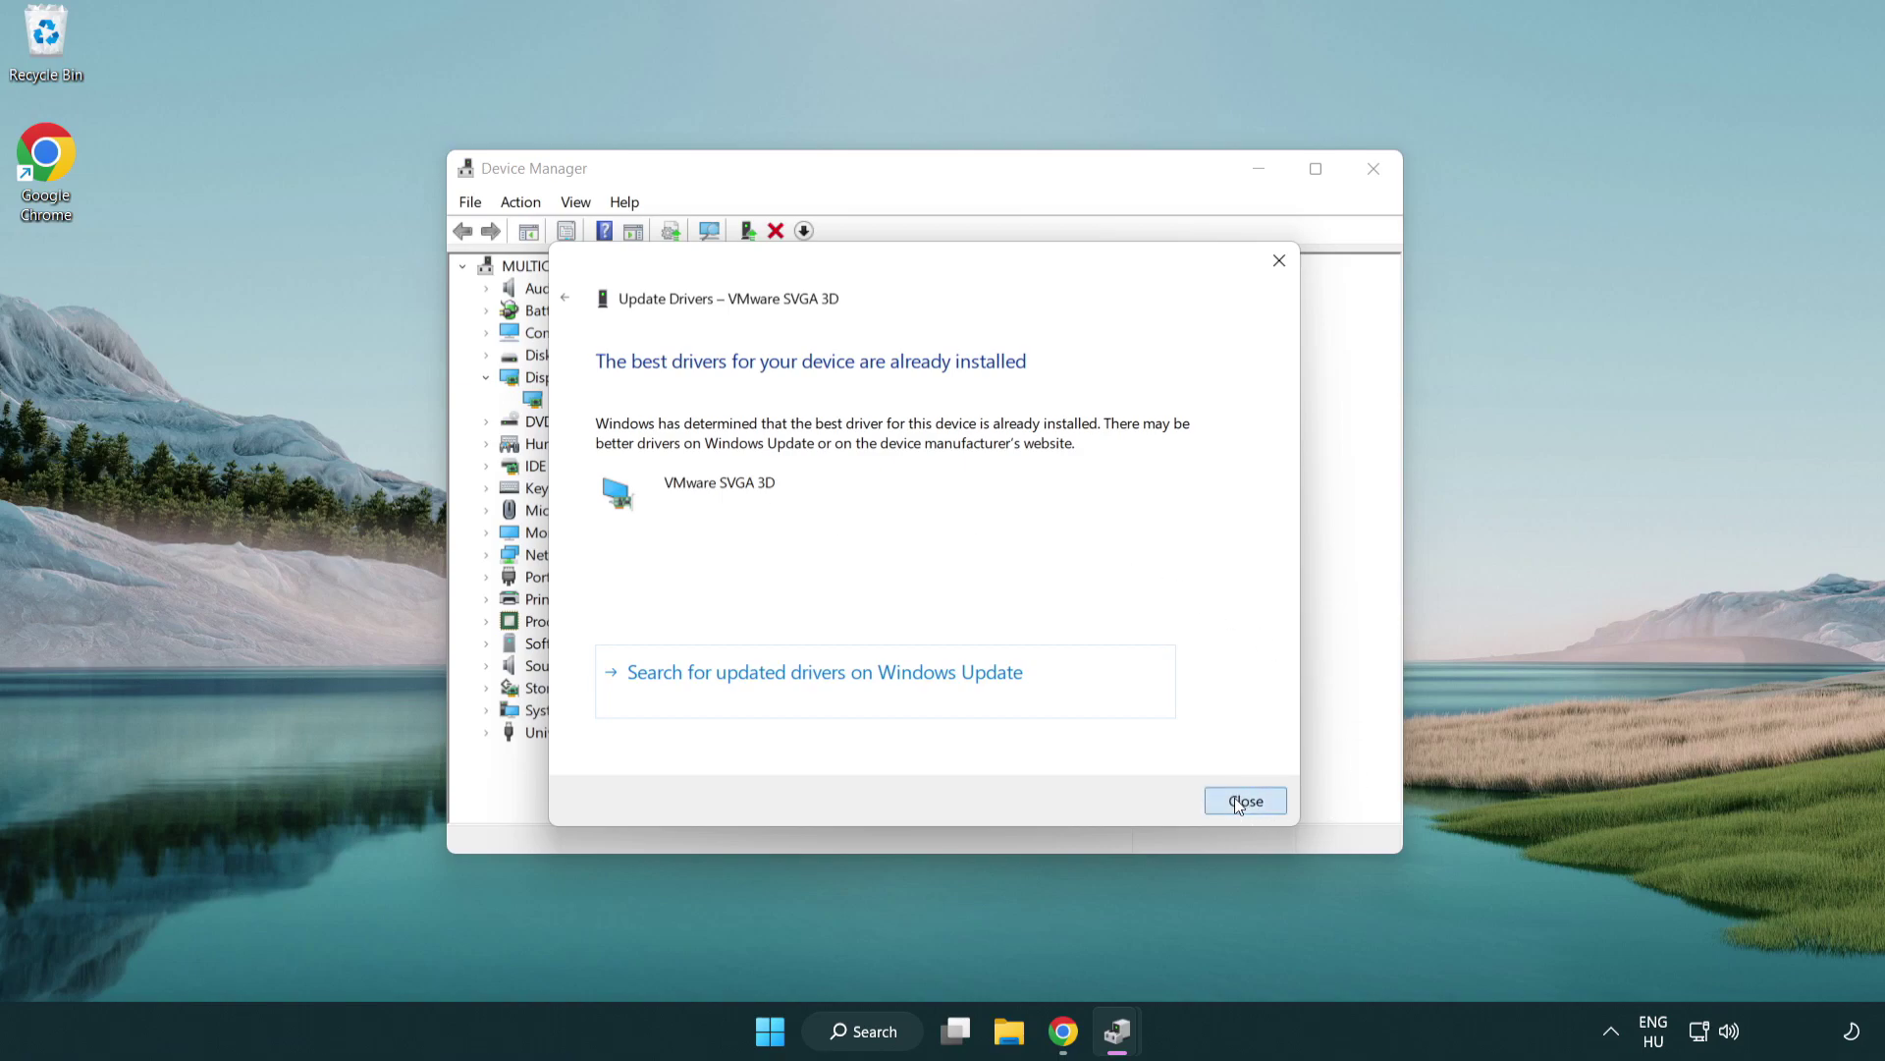
pyautogui.click(1372, 170)
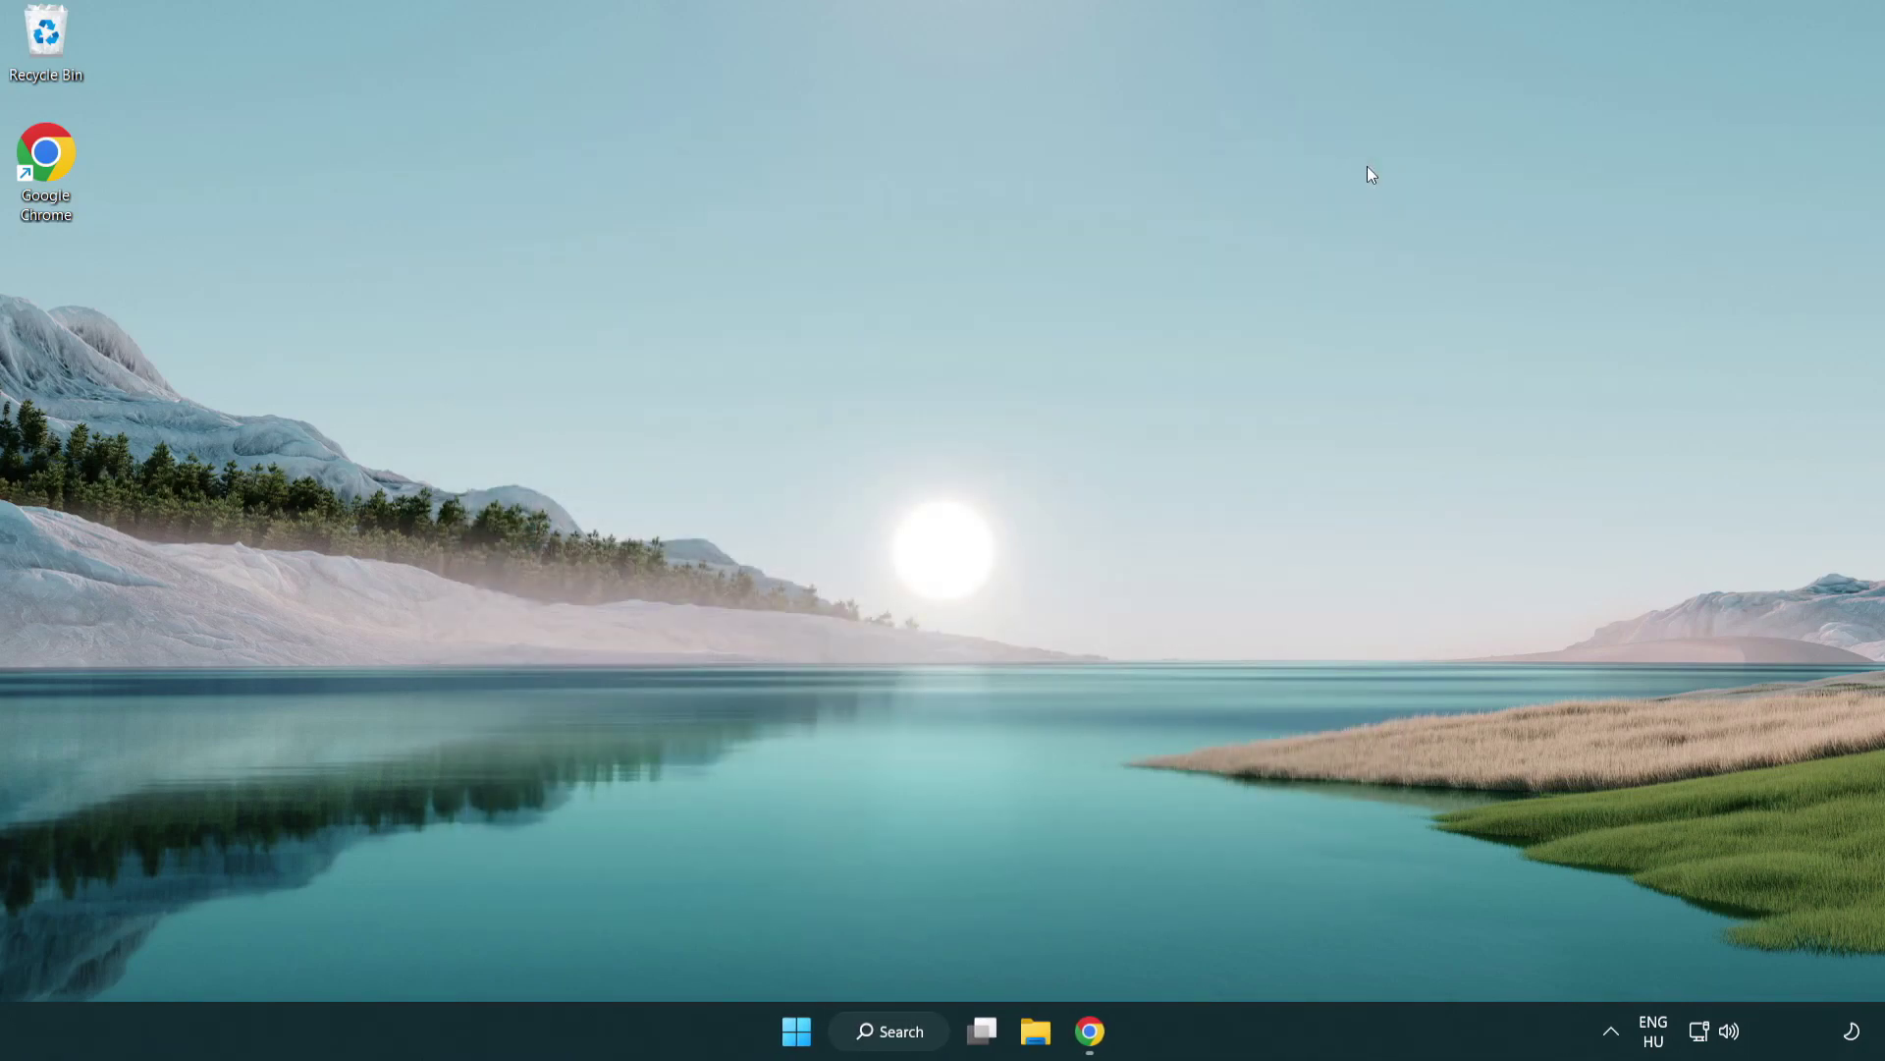
# Search for 'game mode' and open the Game Mode settings page
pyautogui.click(901, 1041)
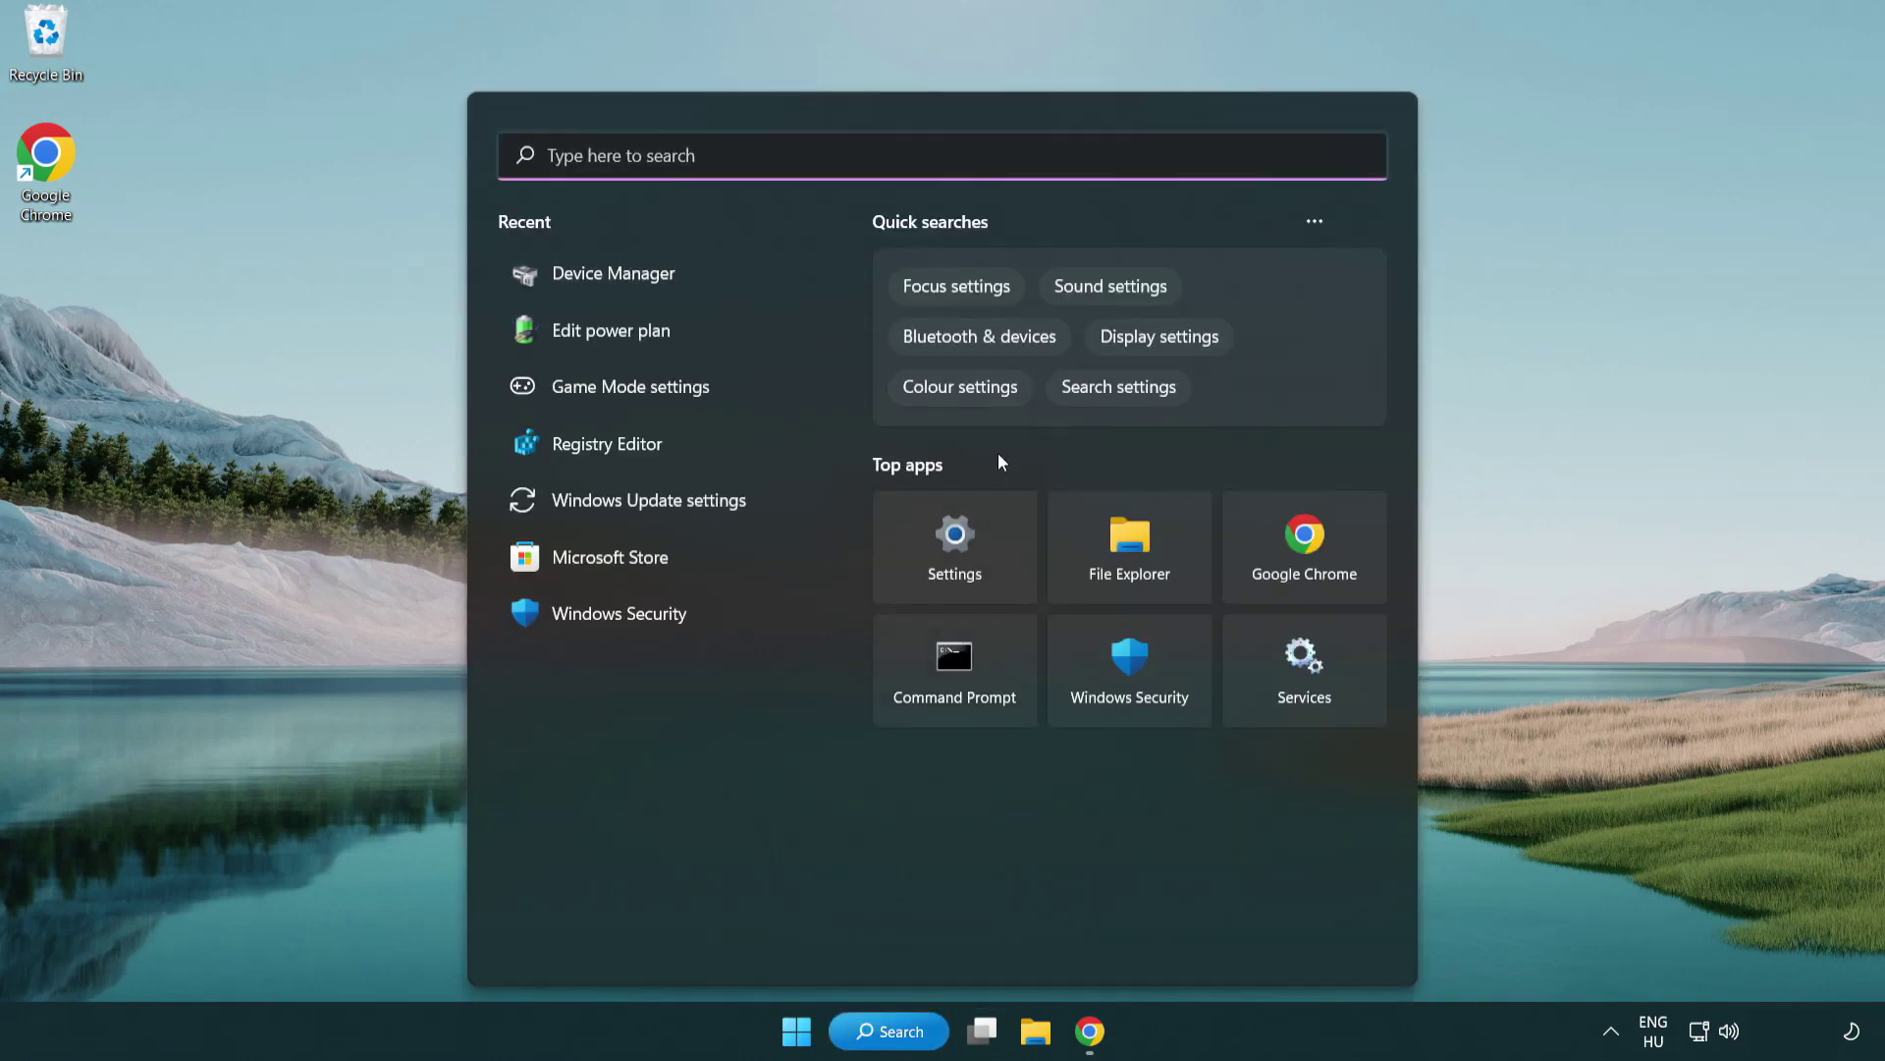
pyautogui.write('gam')
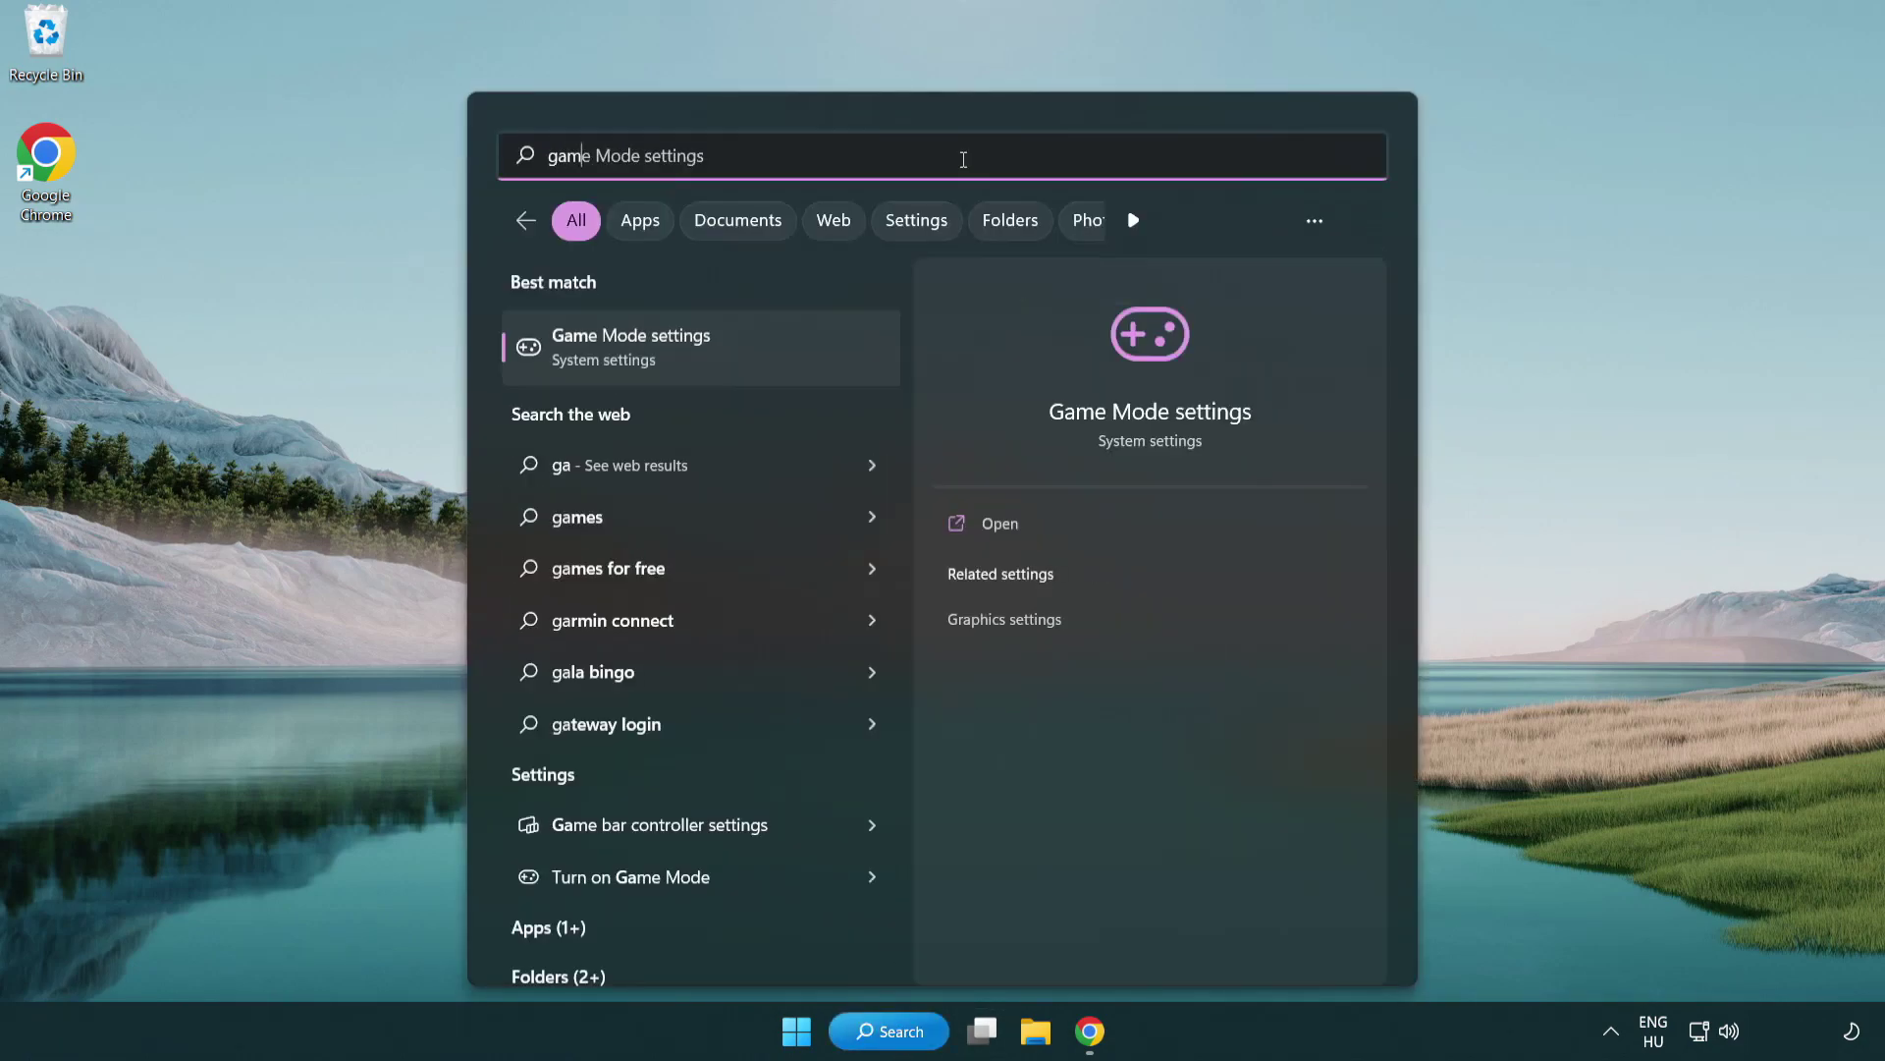
pyautogui.write('e mode')
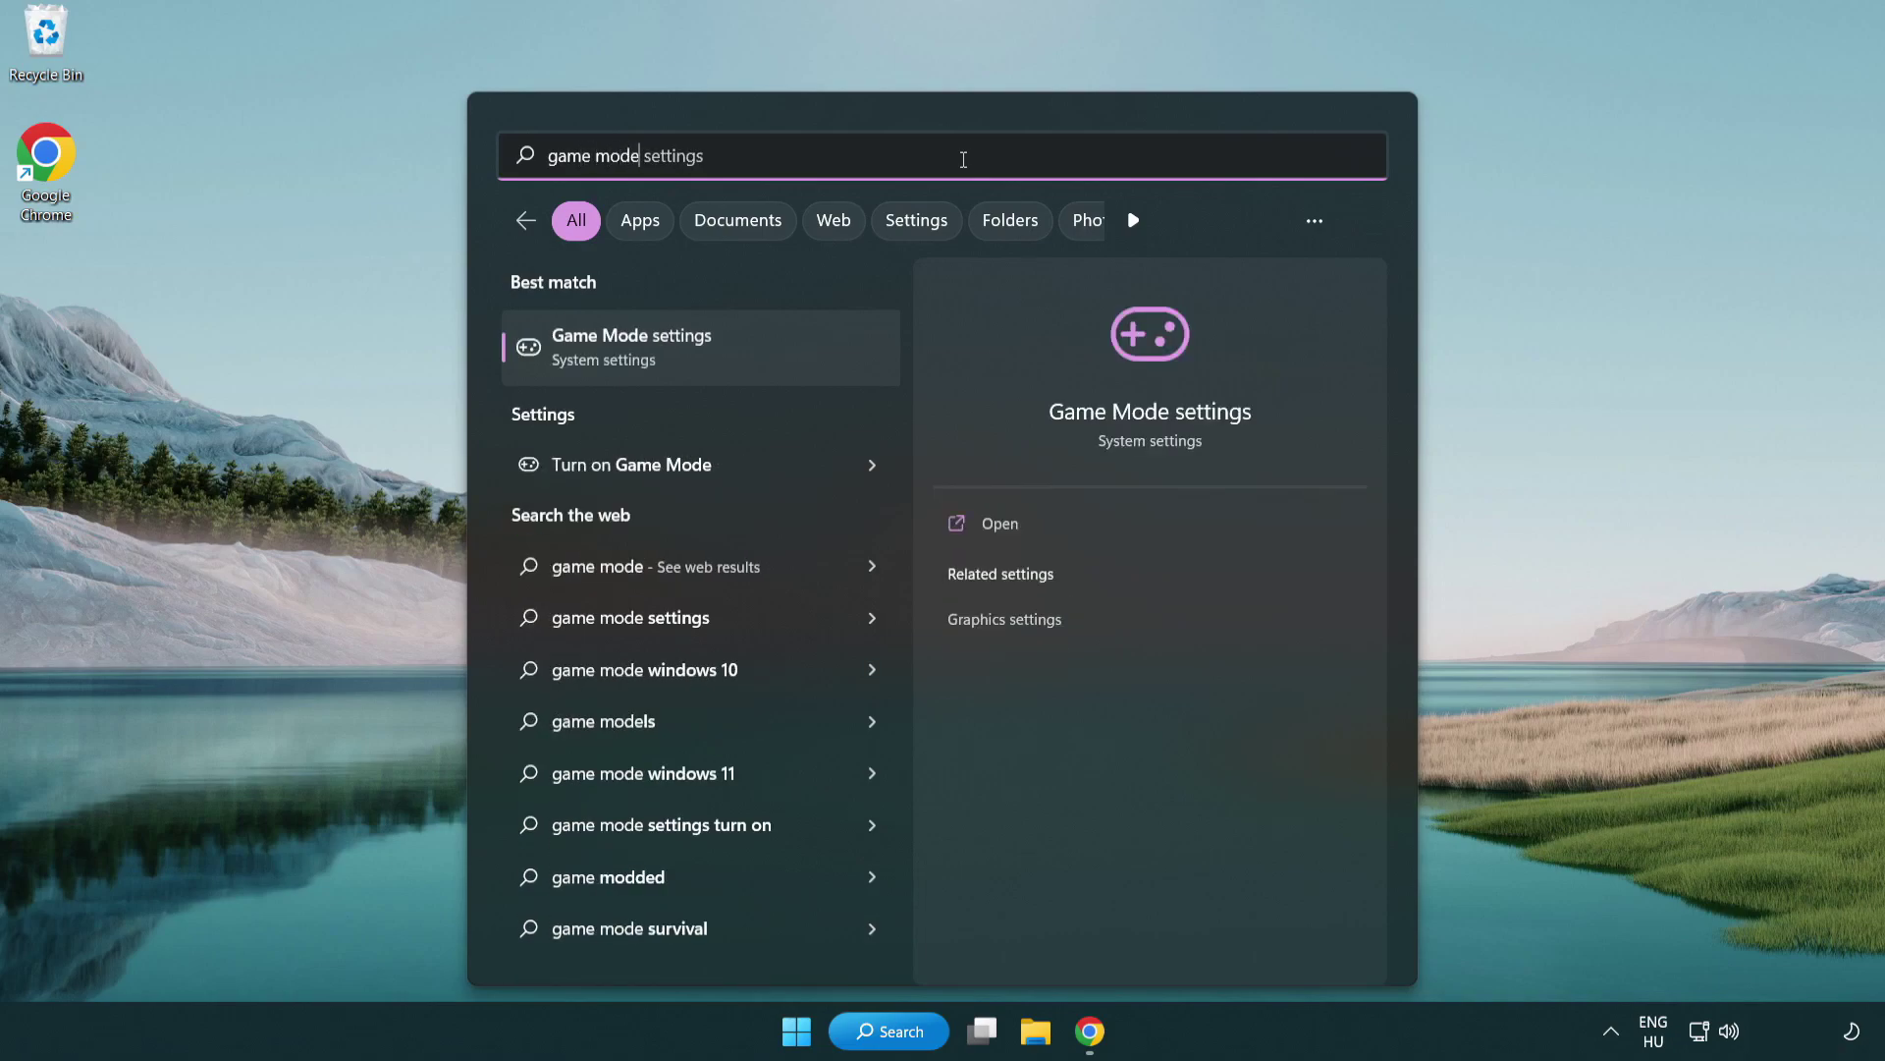
pyautogui.click(708, 354)
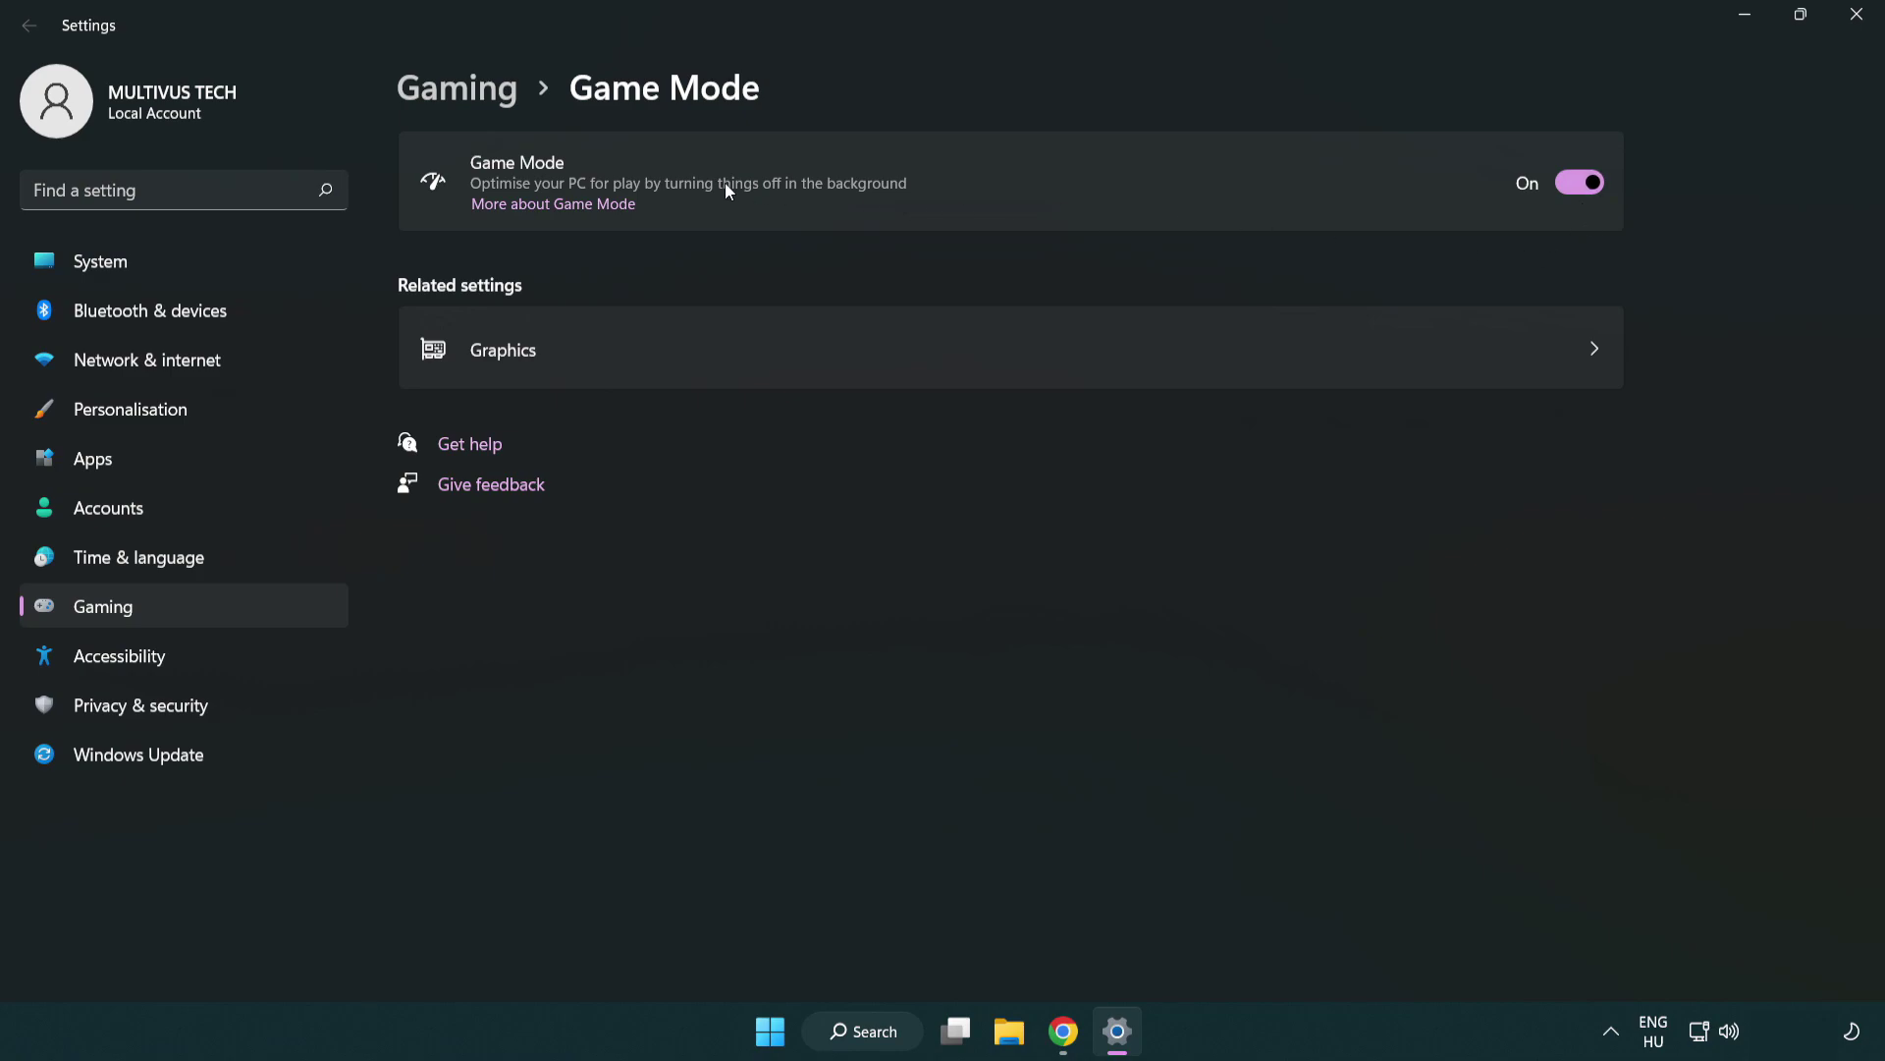
# Open Xbox Game Bar settings from the Gaming page, then close Settings
pyautogui.click(489, 101)
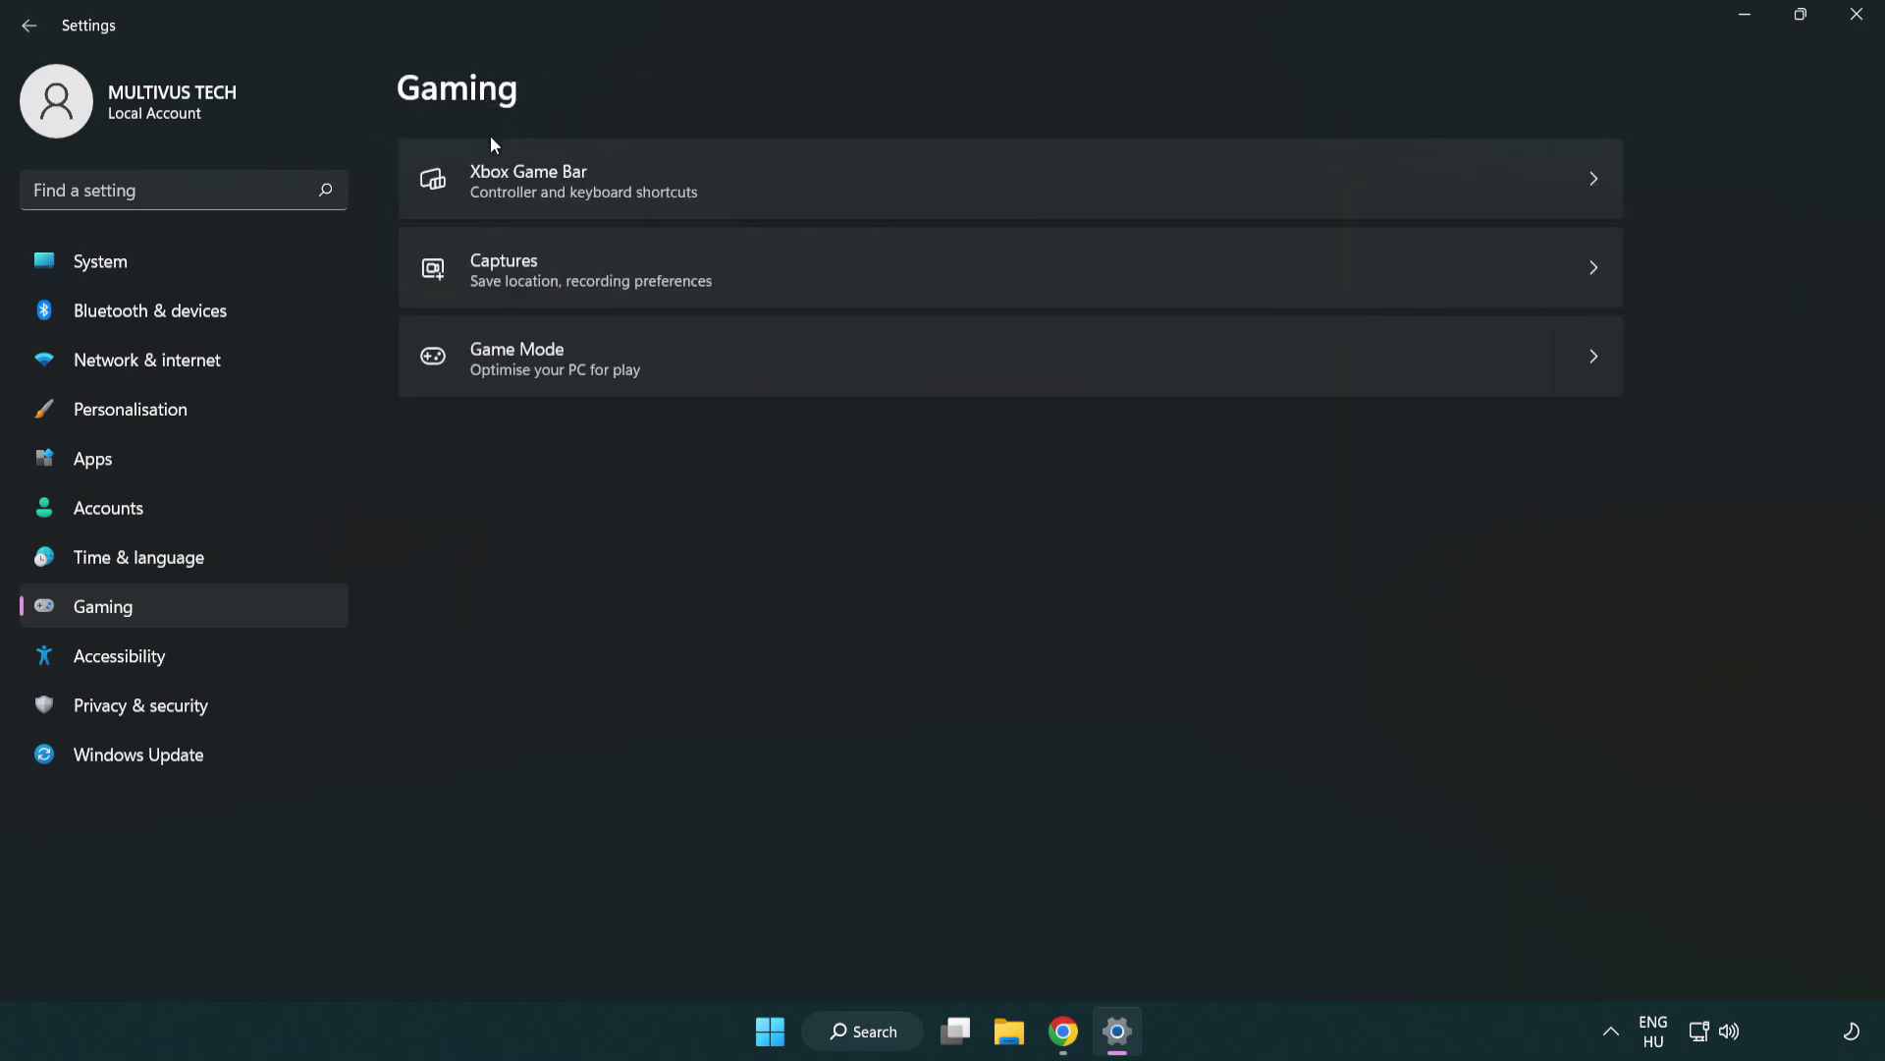
pyautogui.click(834, 176)
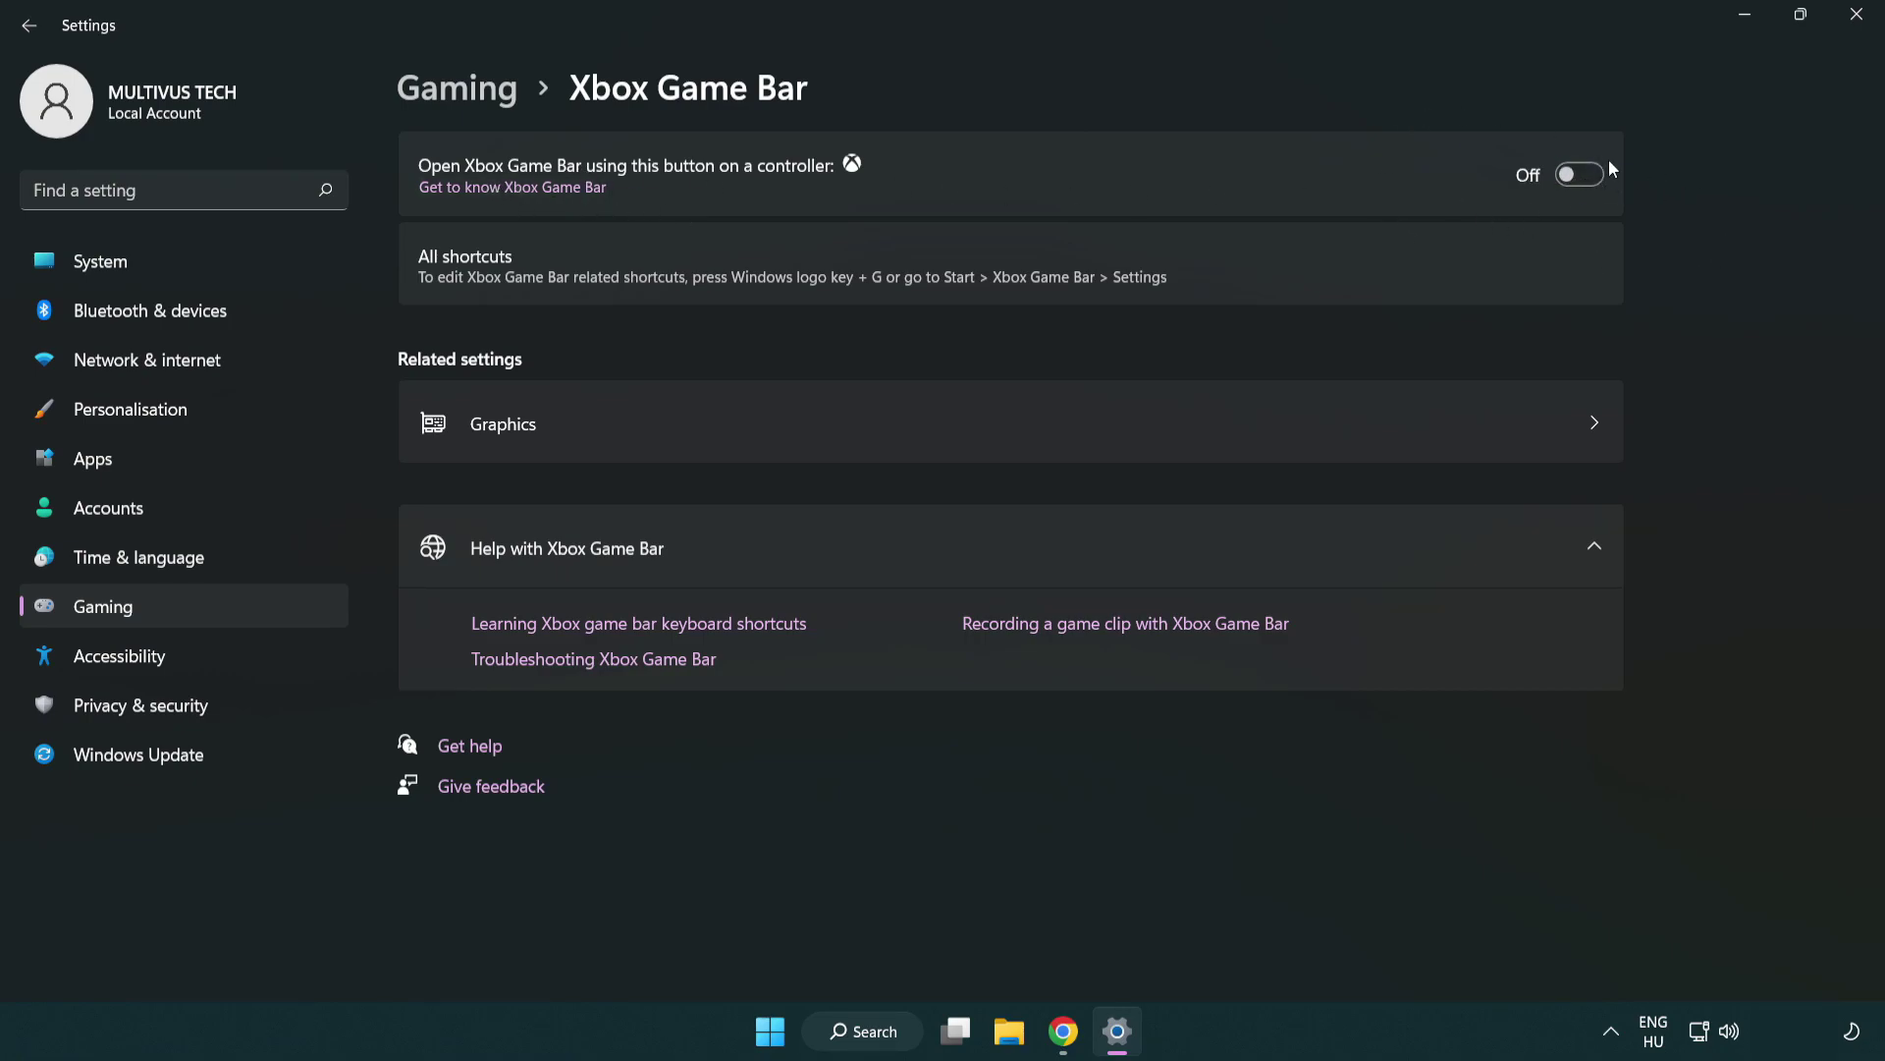
pyautogui.click(1857, 26)
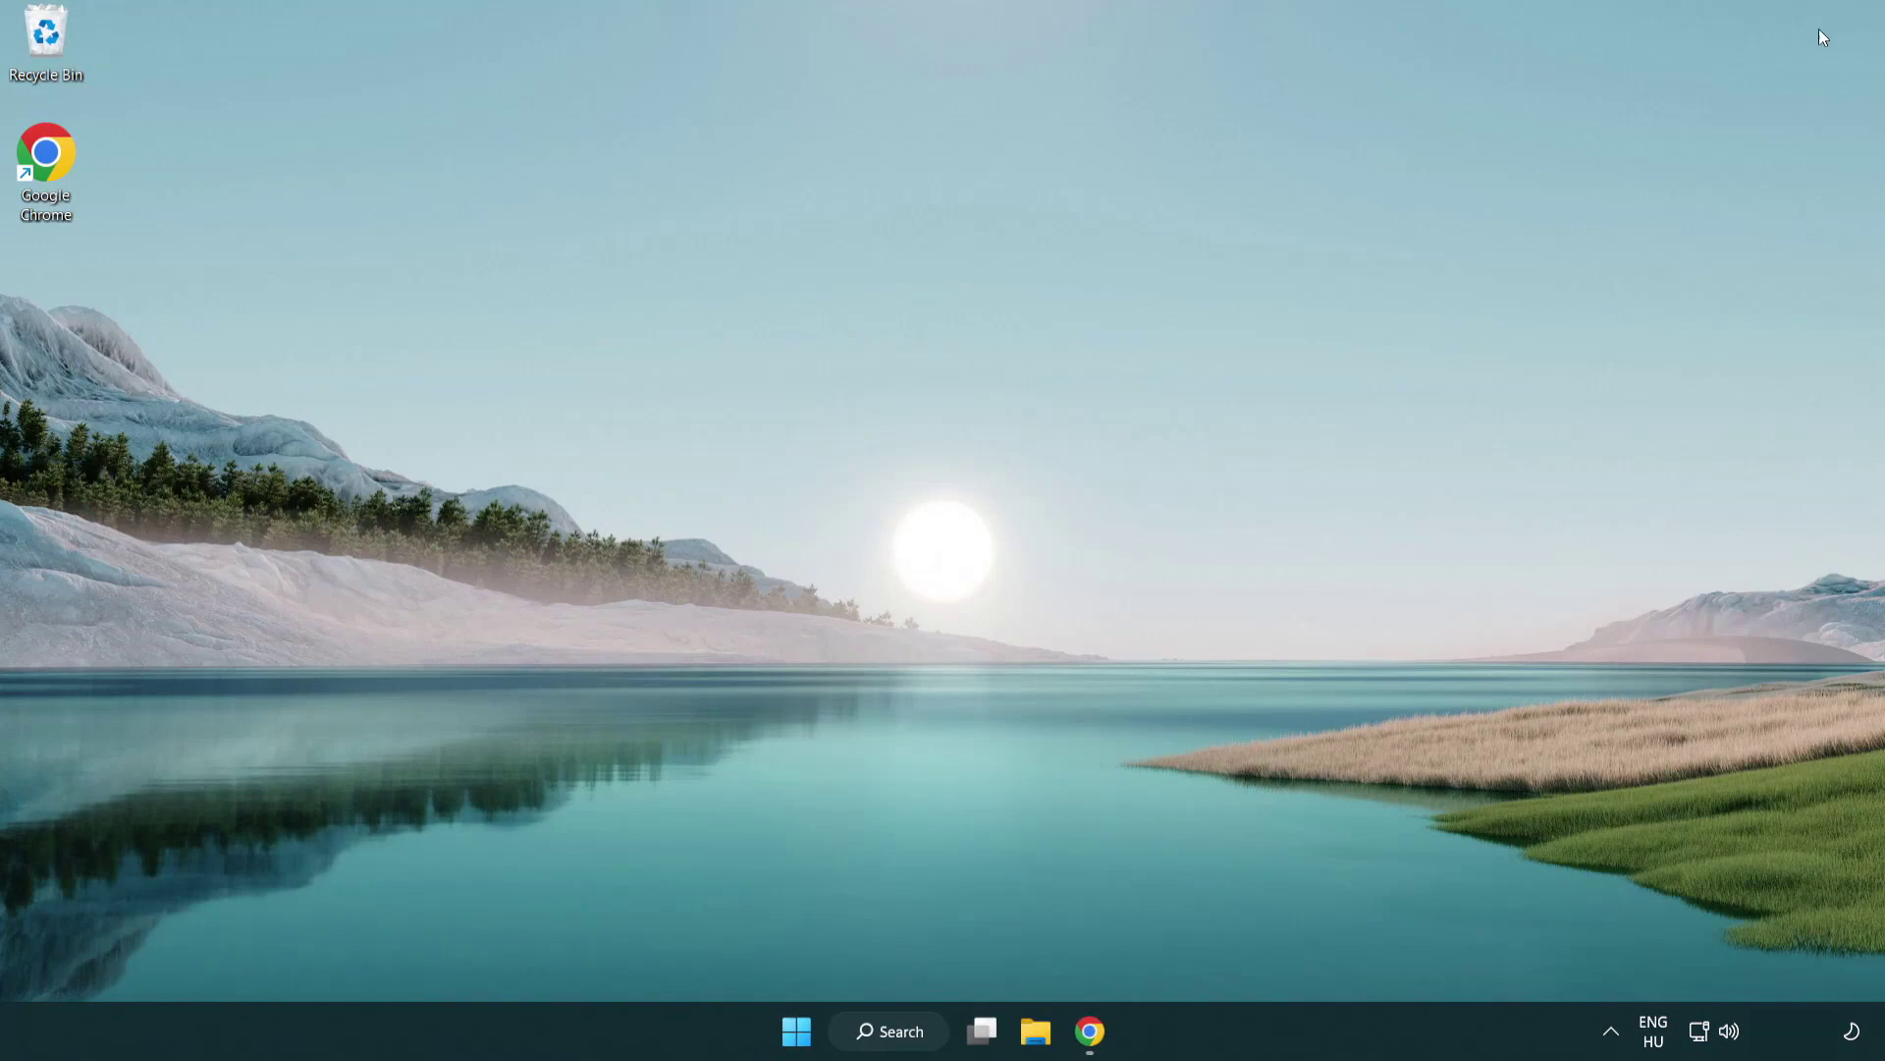
# Open Task Manager and end the Google Chrome (8) processes
pyautogui.rightClick(798, 1032)
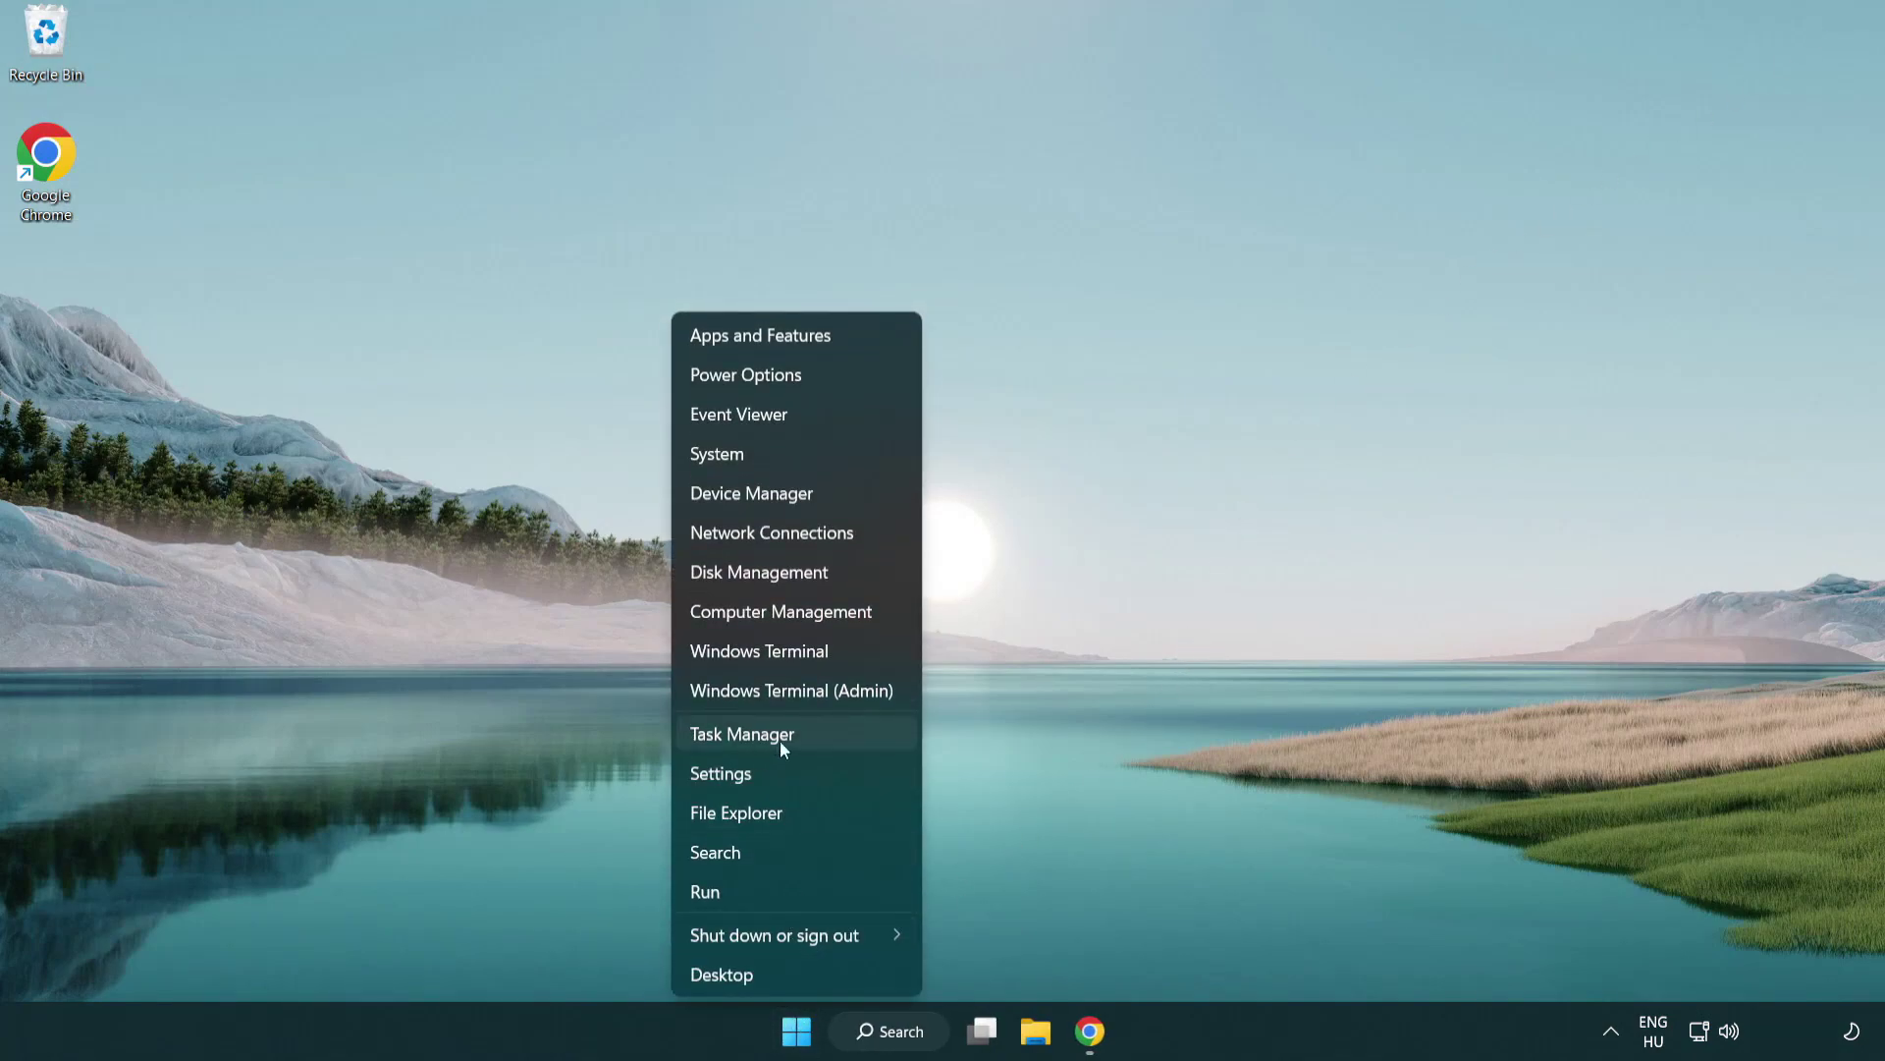
pyautogui.click(827, 734)
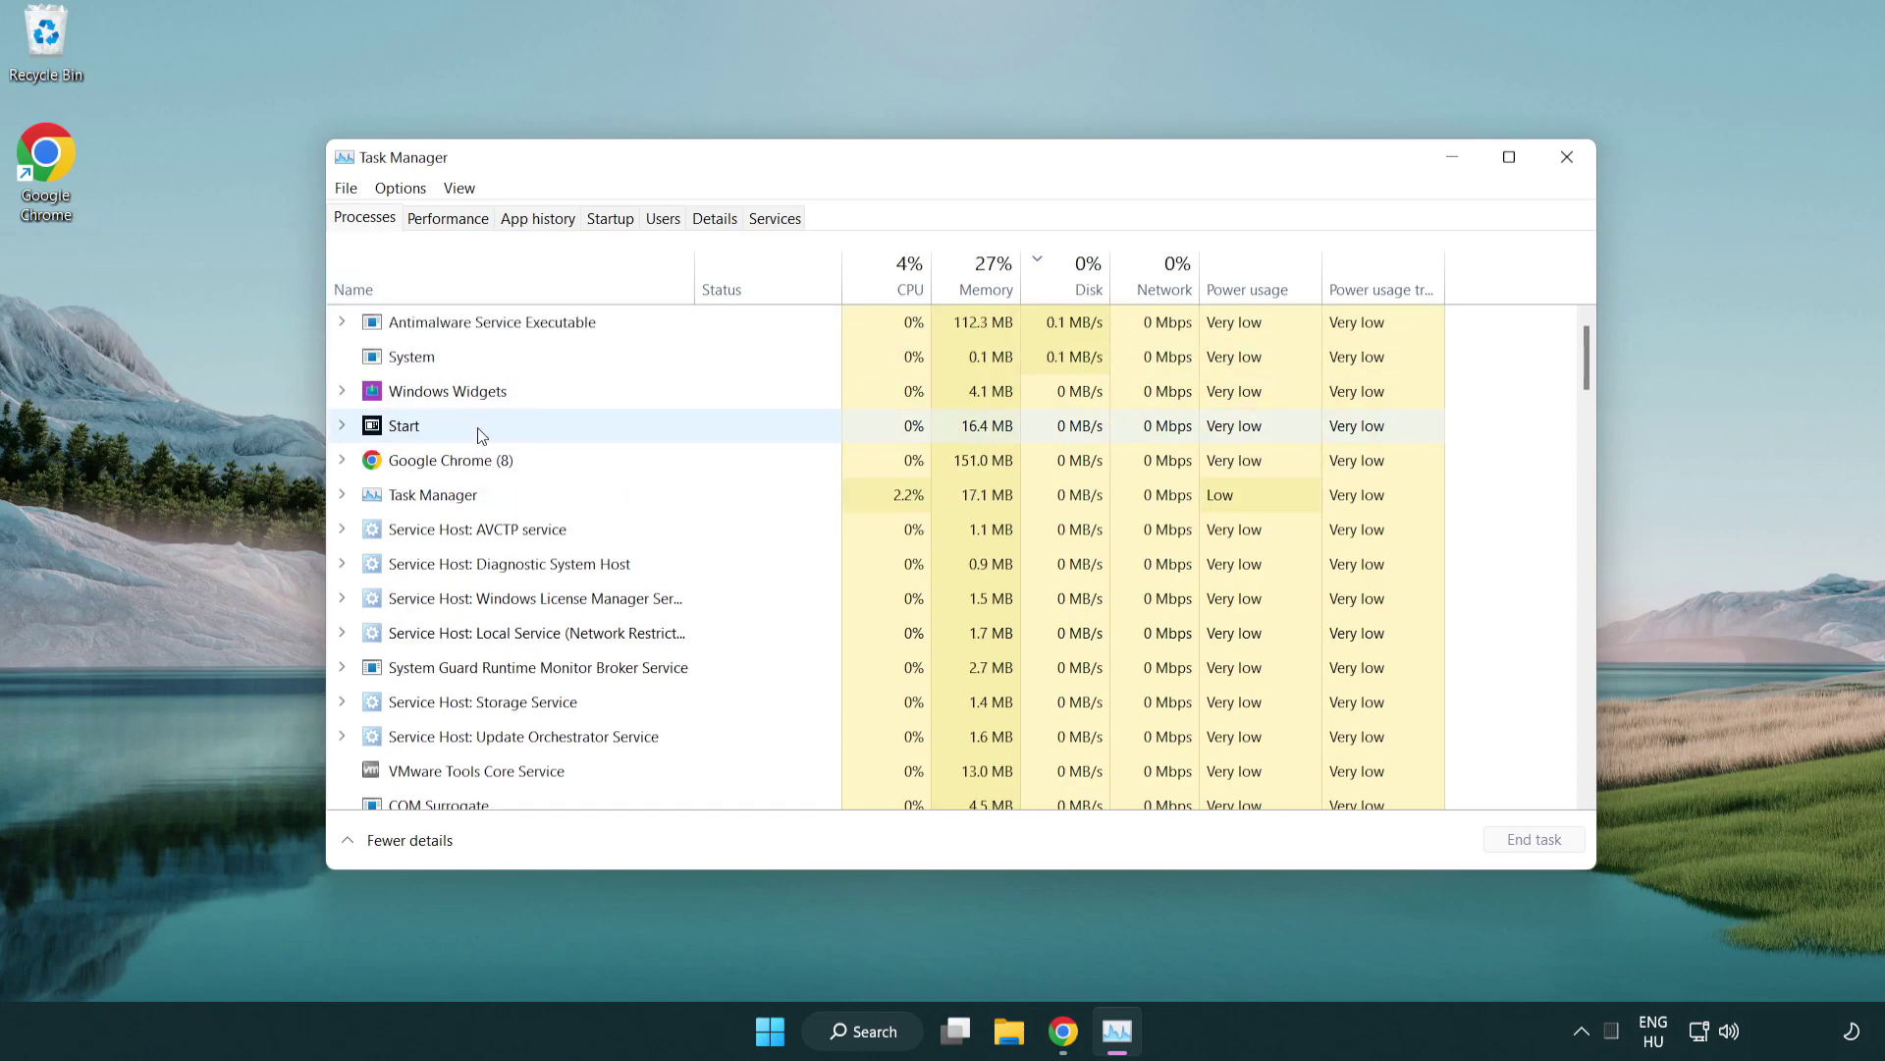
pyautogui.click(481, 462)
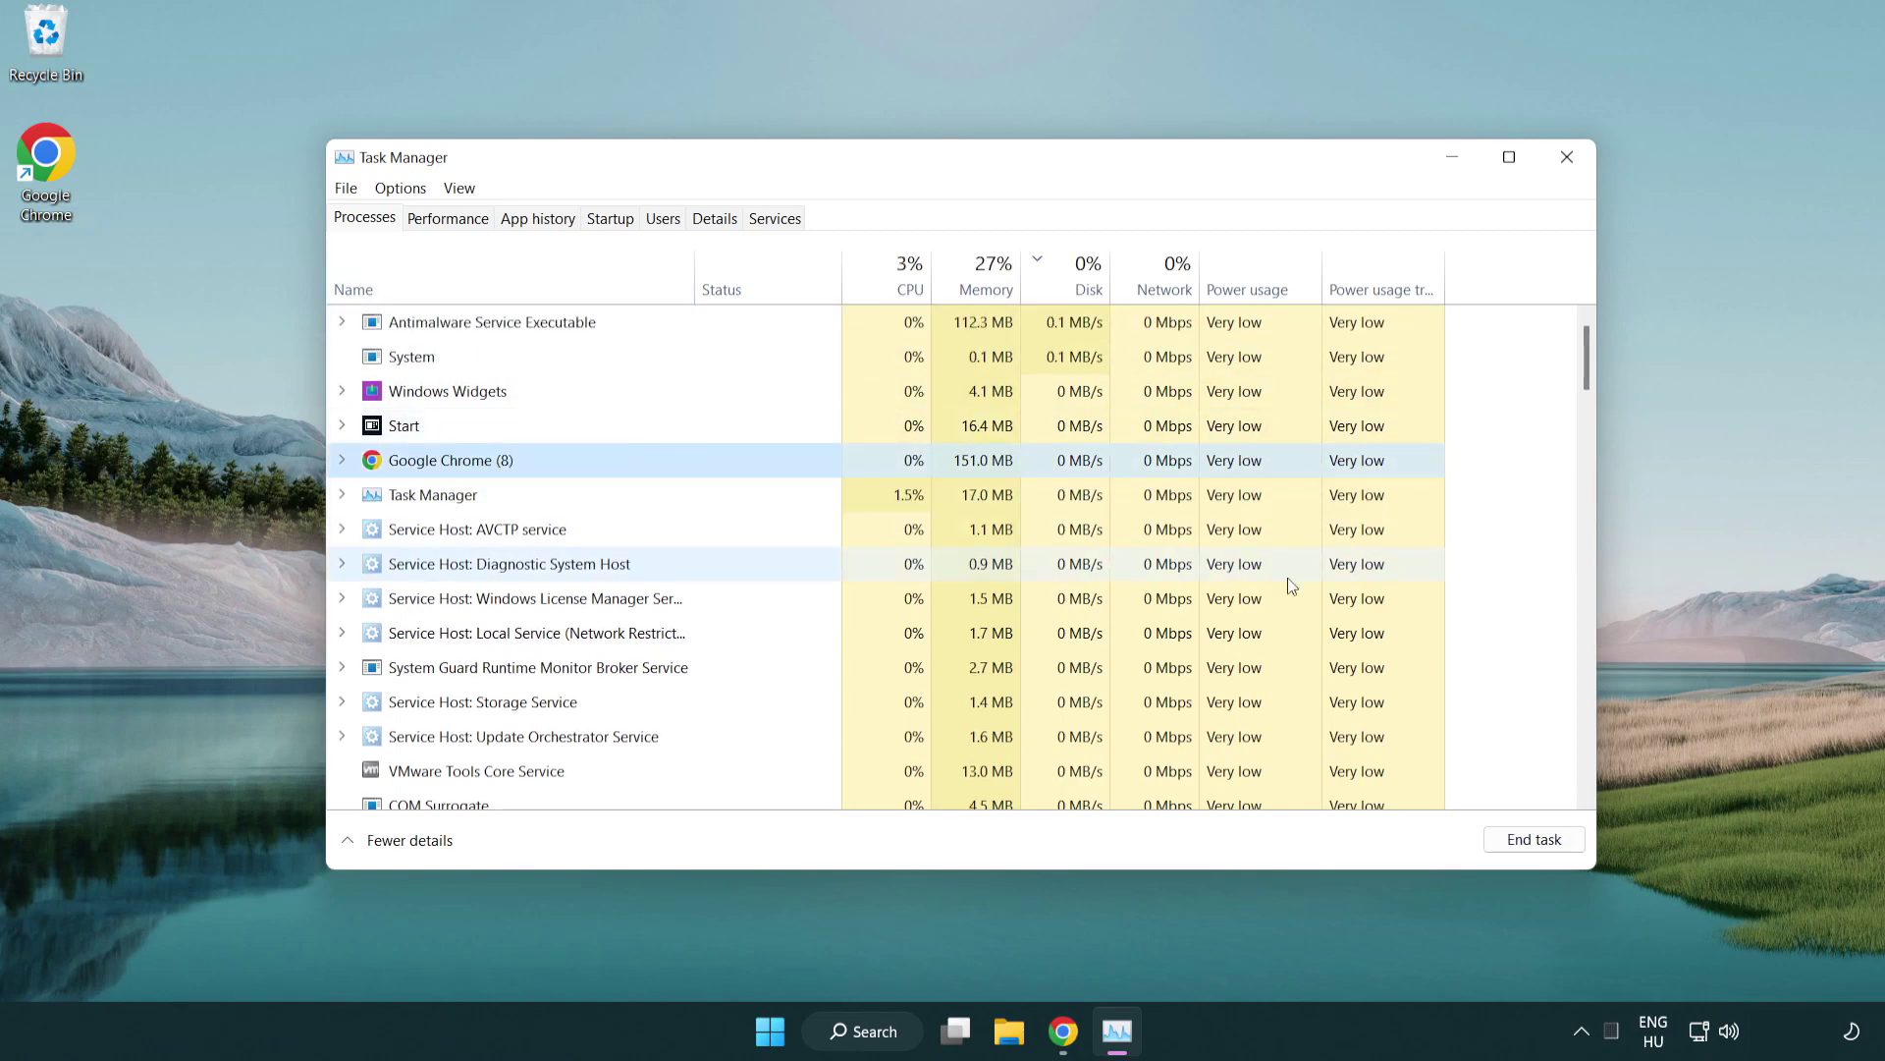
pyautogui.click(1543, 846)
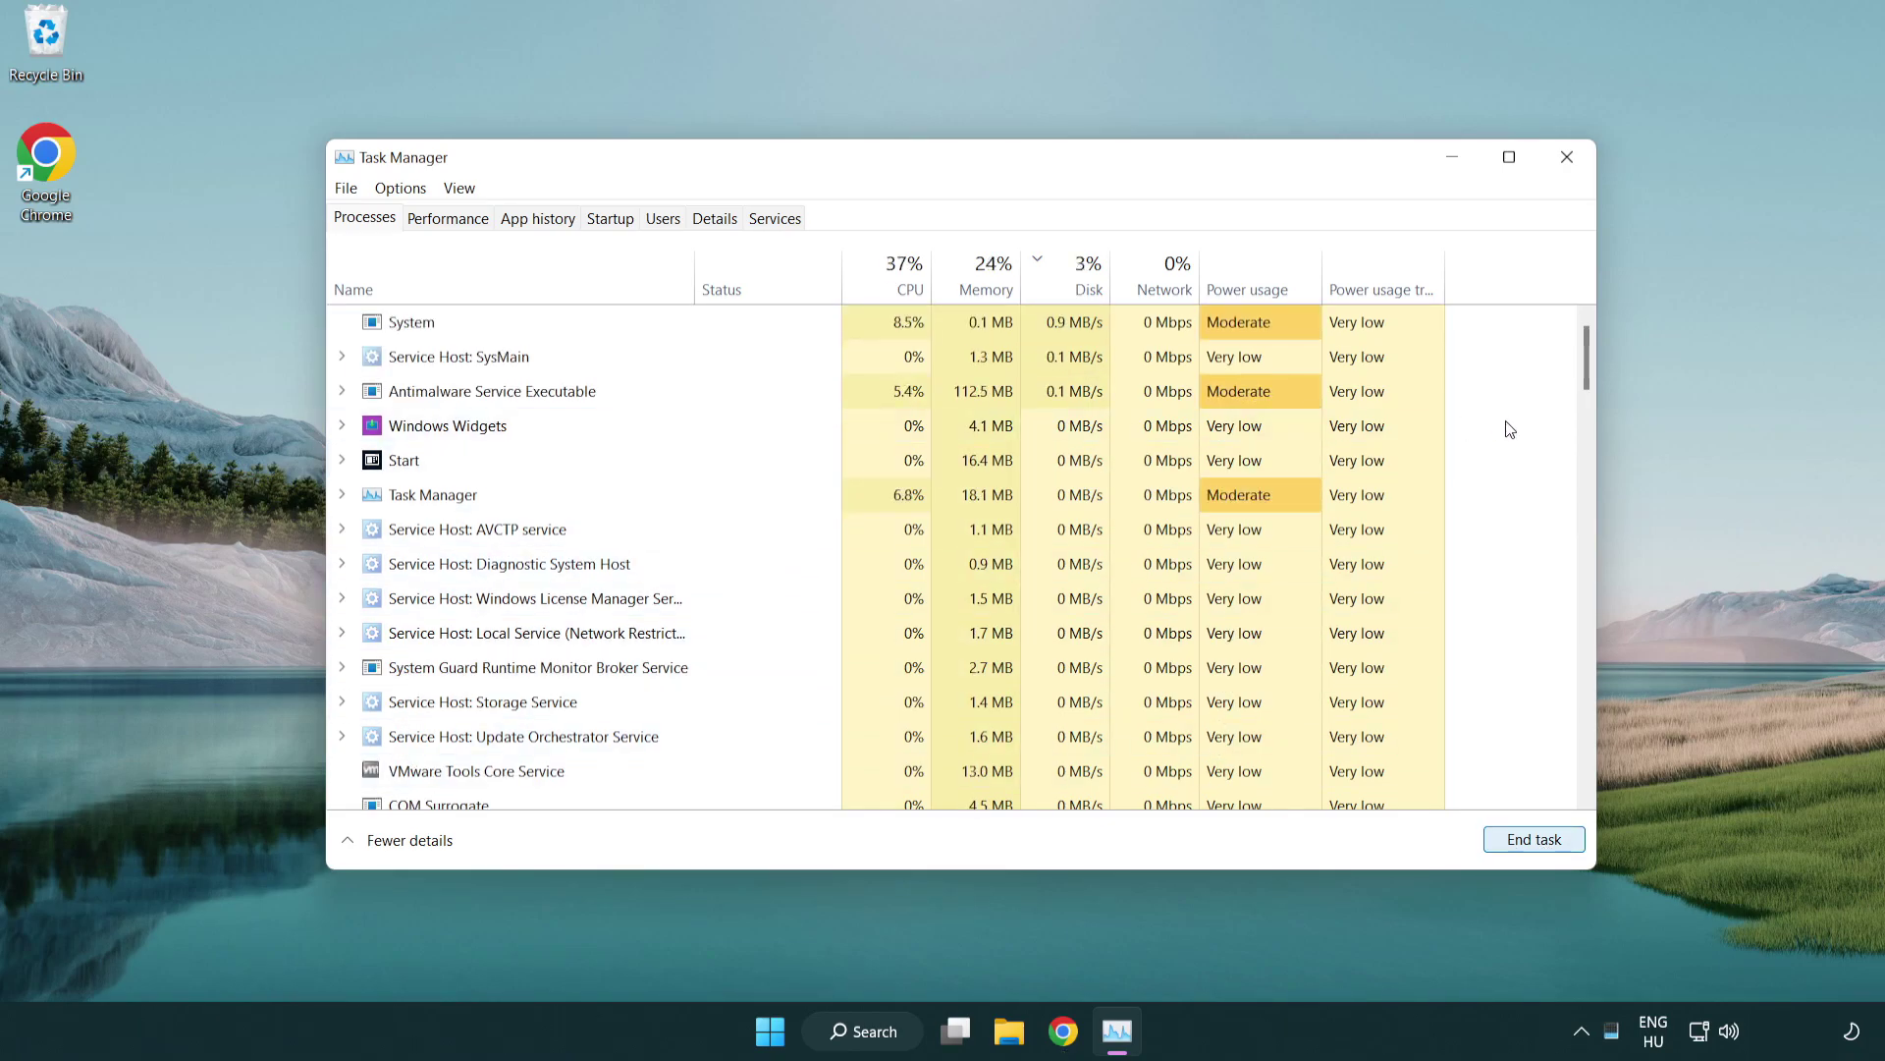
pyautogui.moveTo(1593, 379); pyautogui.dragTo(1576, 336)
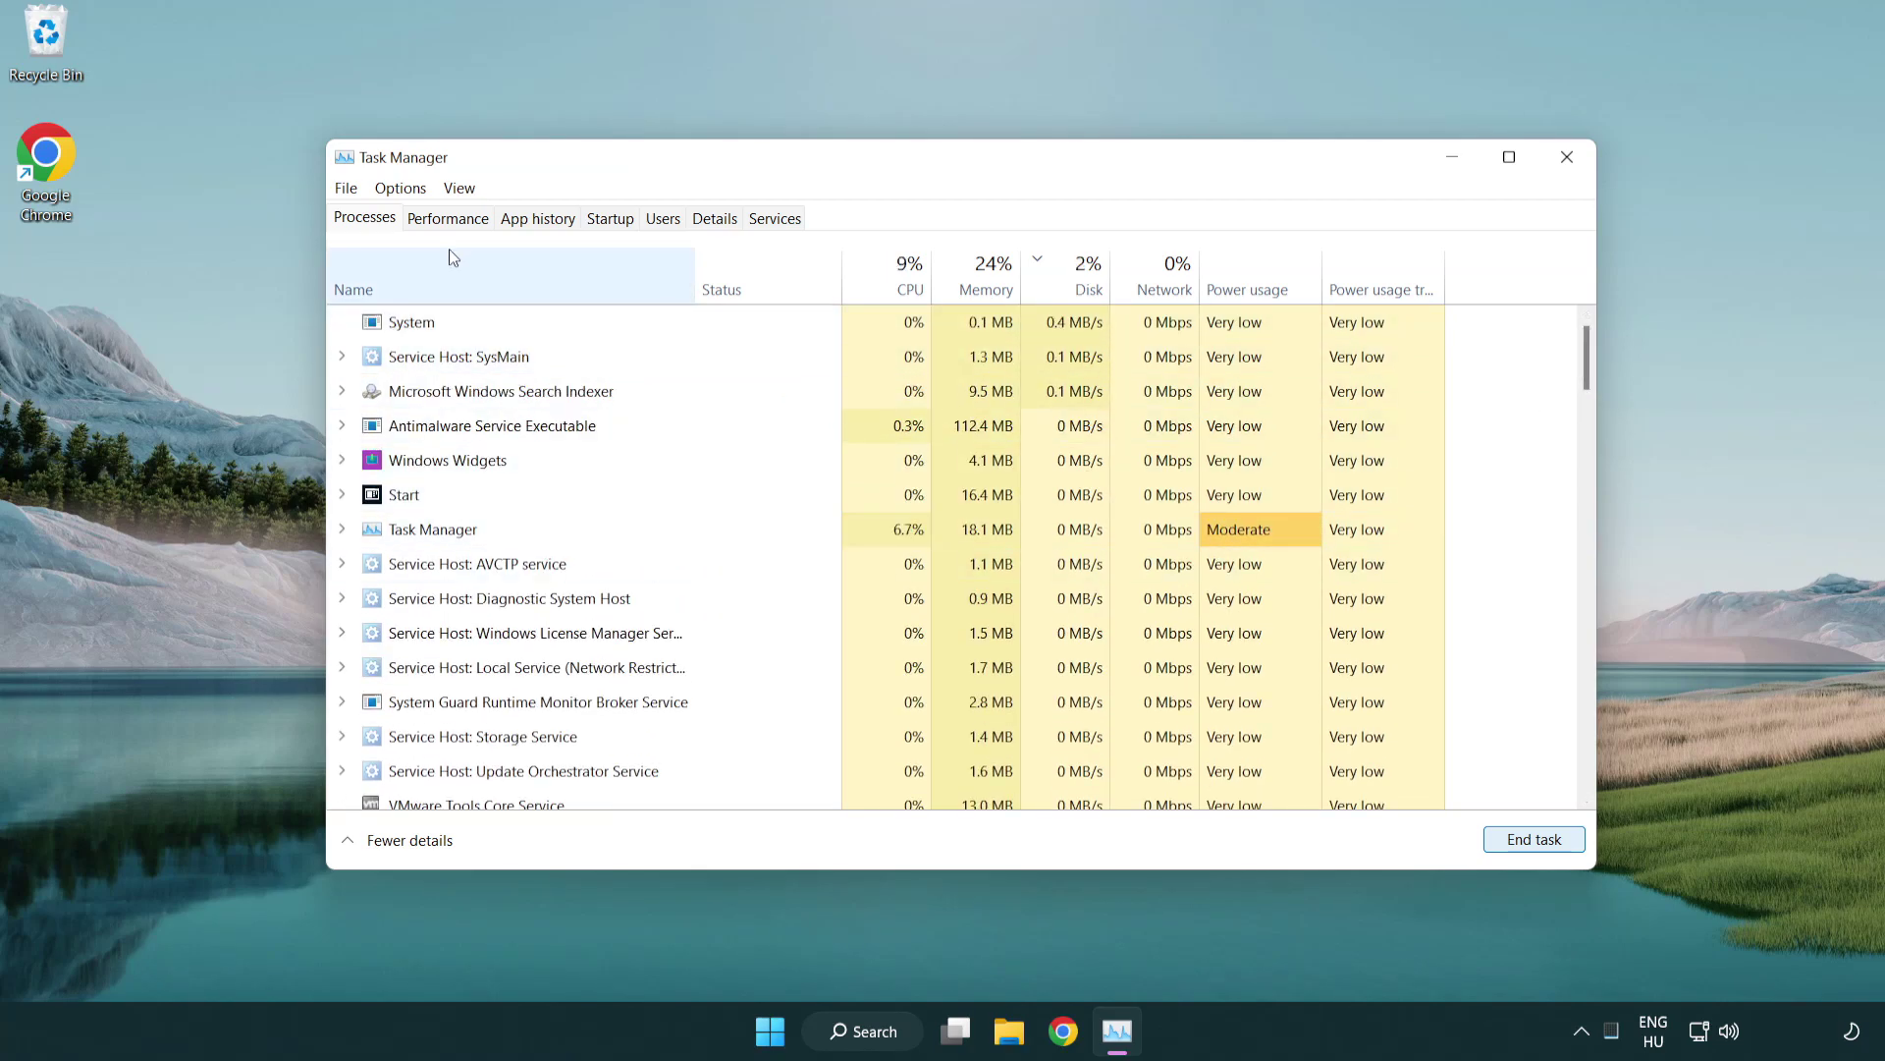
# Disable Cortana, Phone Link and Terminal at startup, then close Task Manager
pyautogui.click(610, 218)
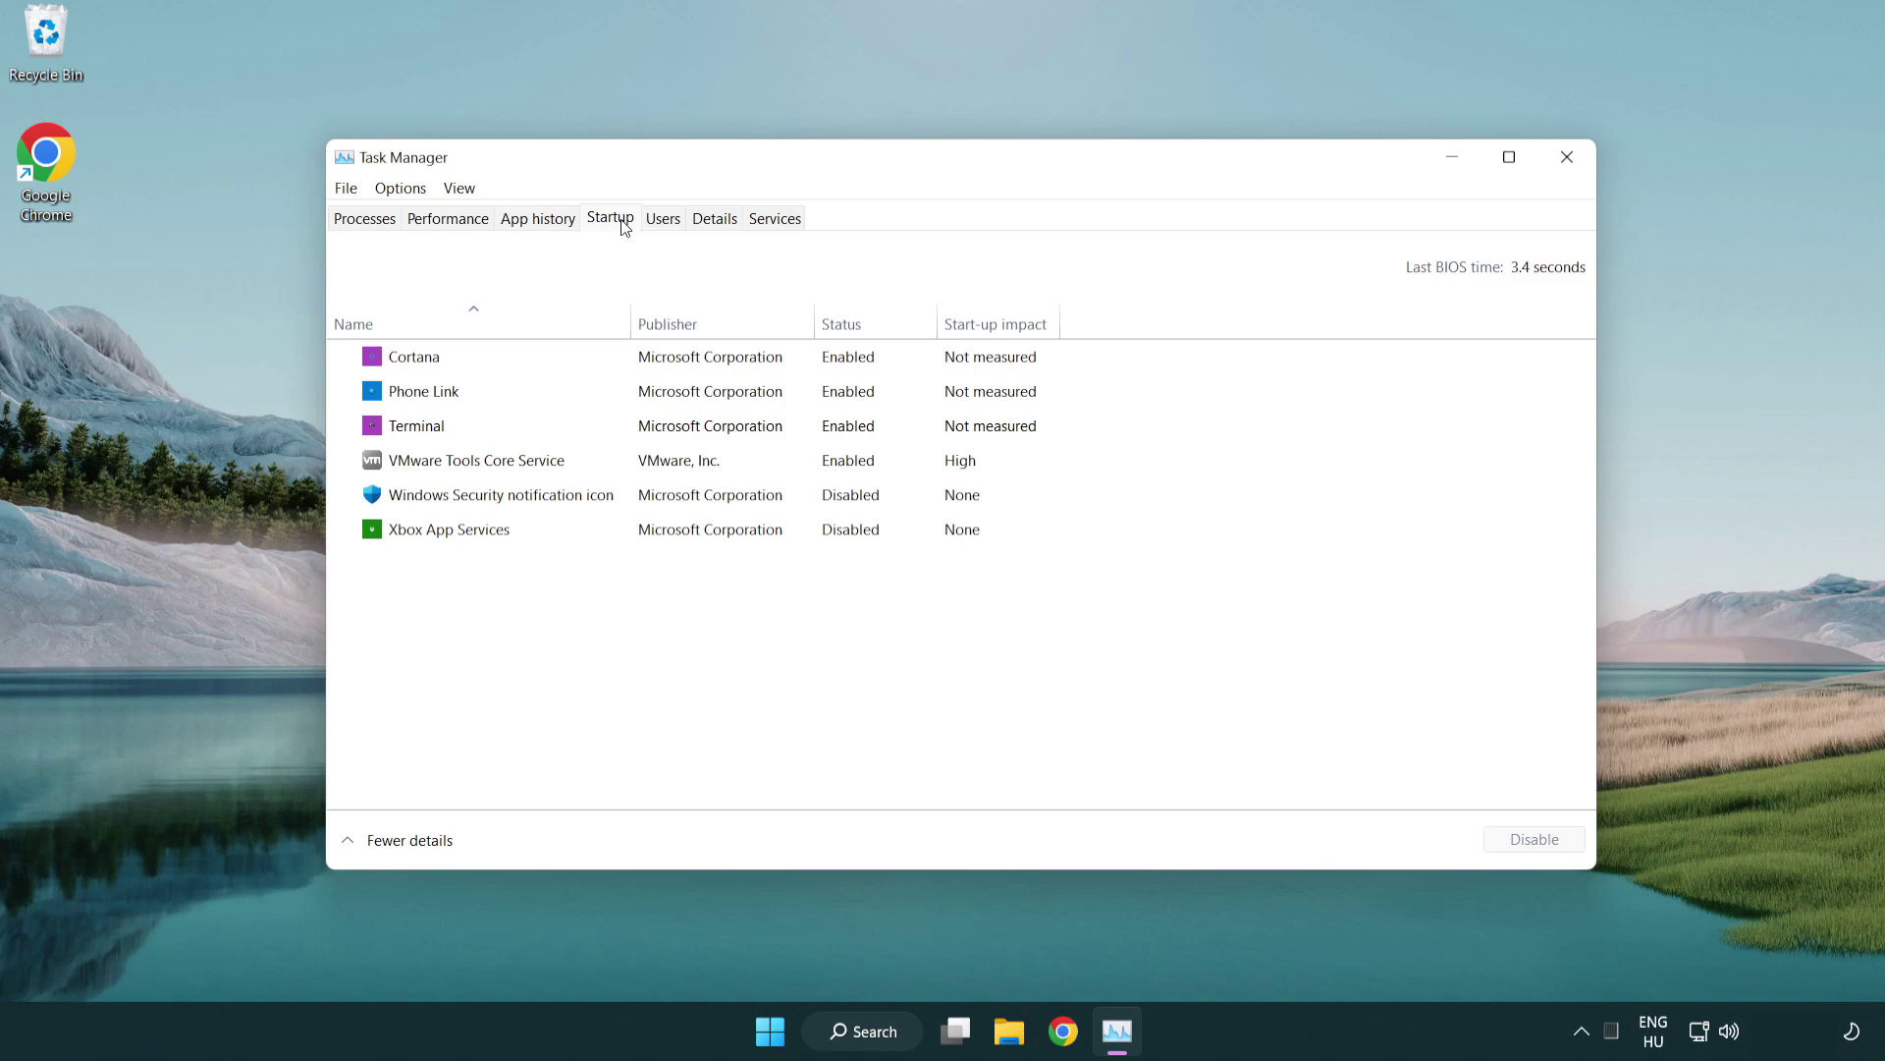
pyautogui.click(675, 364)
pyautogui.click(1541, 839)
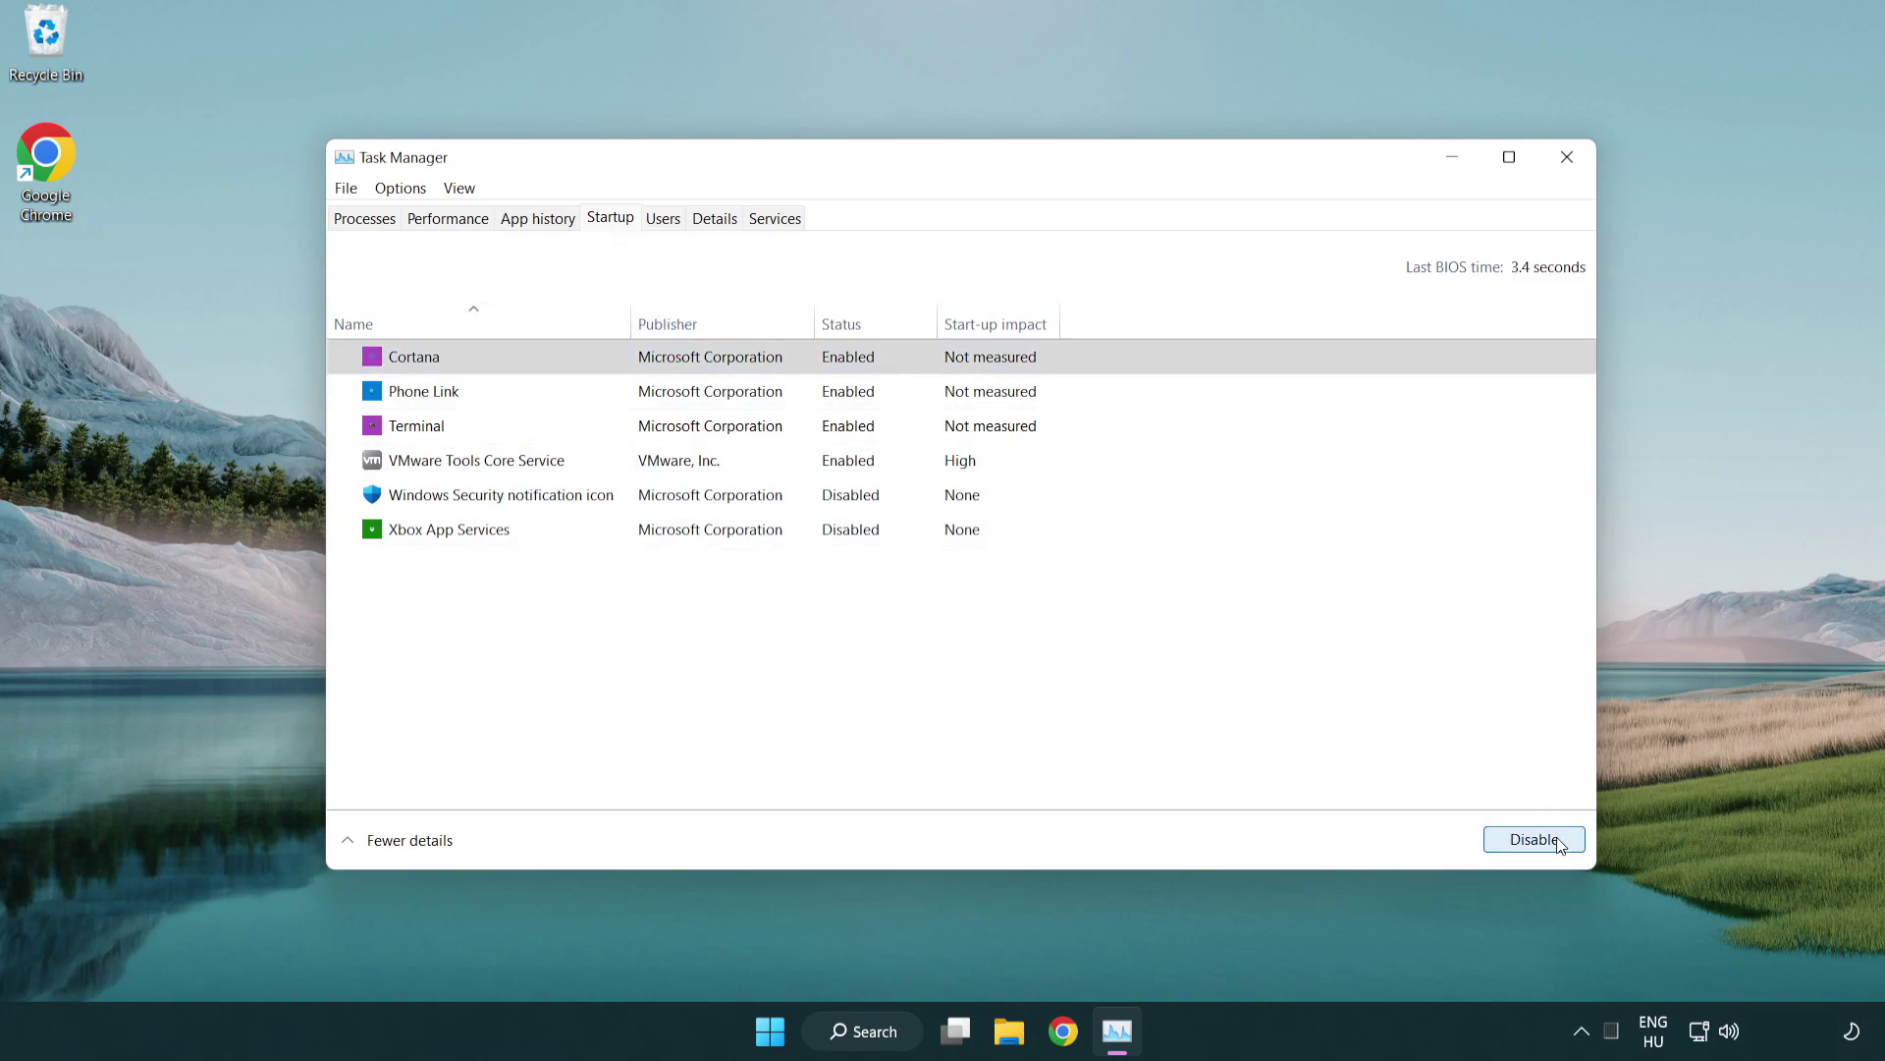
pyautogui.click(750, 394)
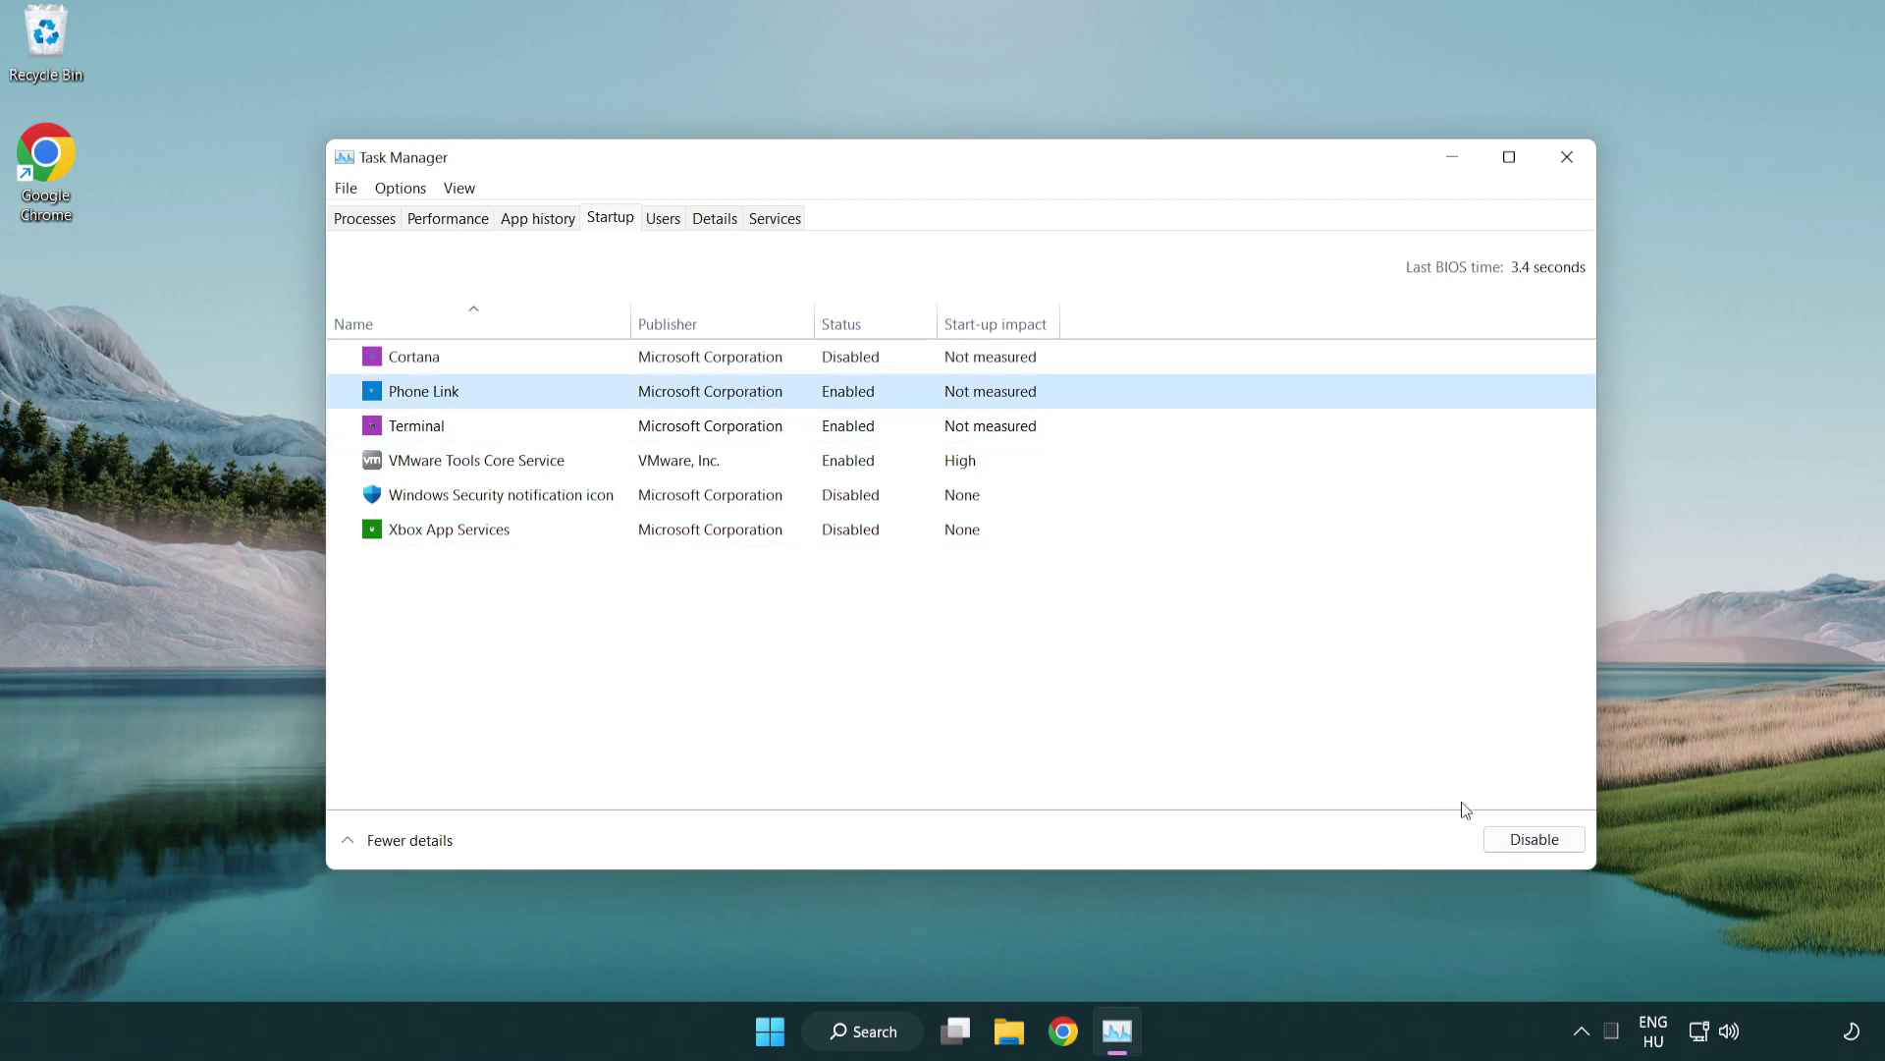
pyautogui.click(1532, 840)
pyautogui.click(644, 433)
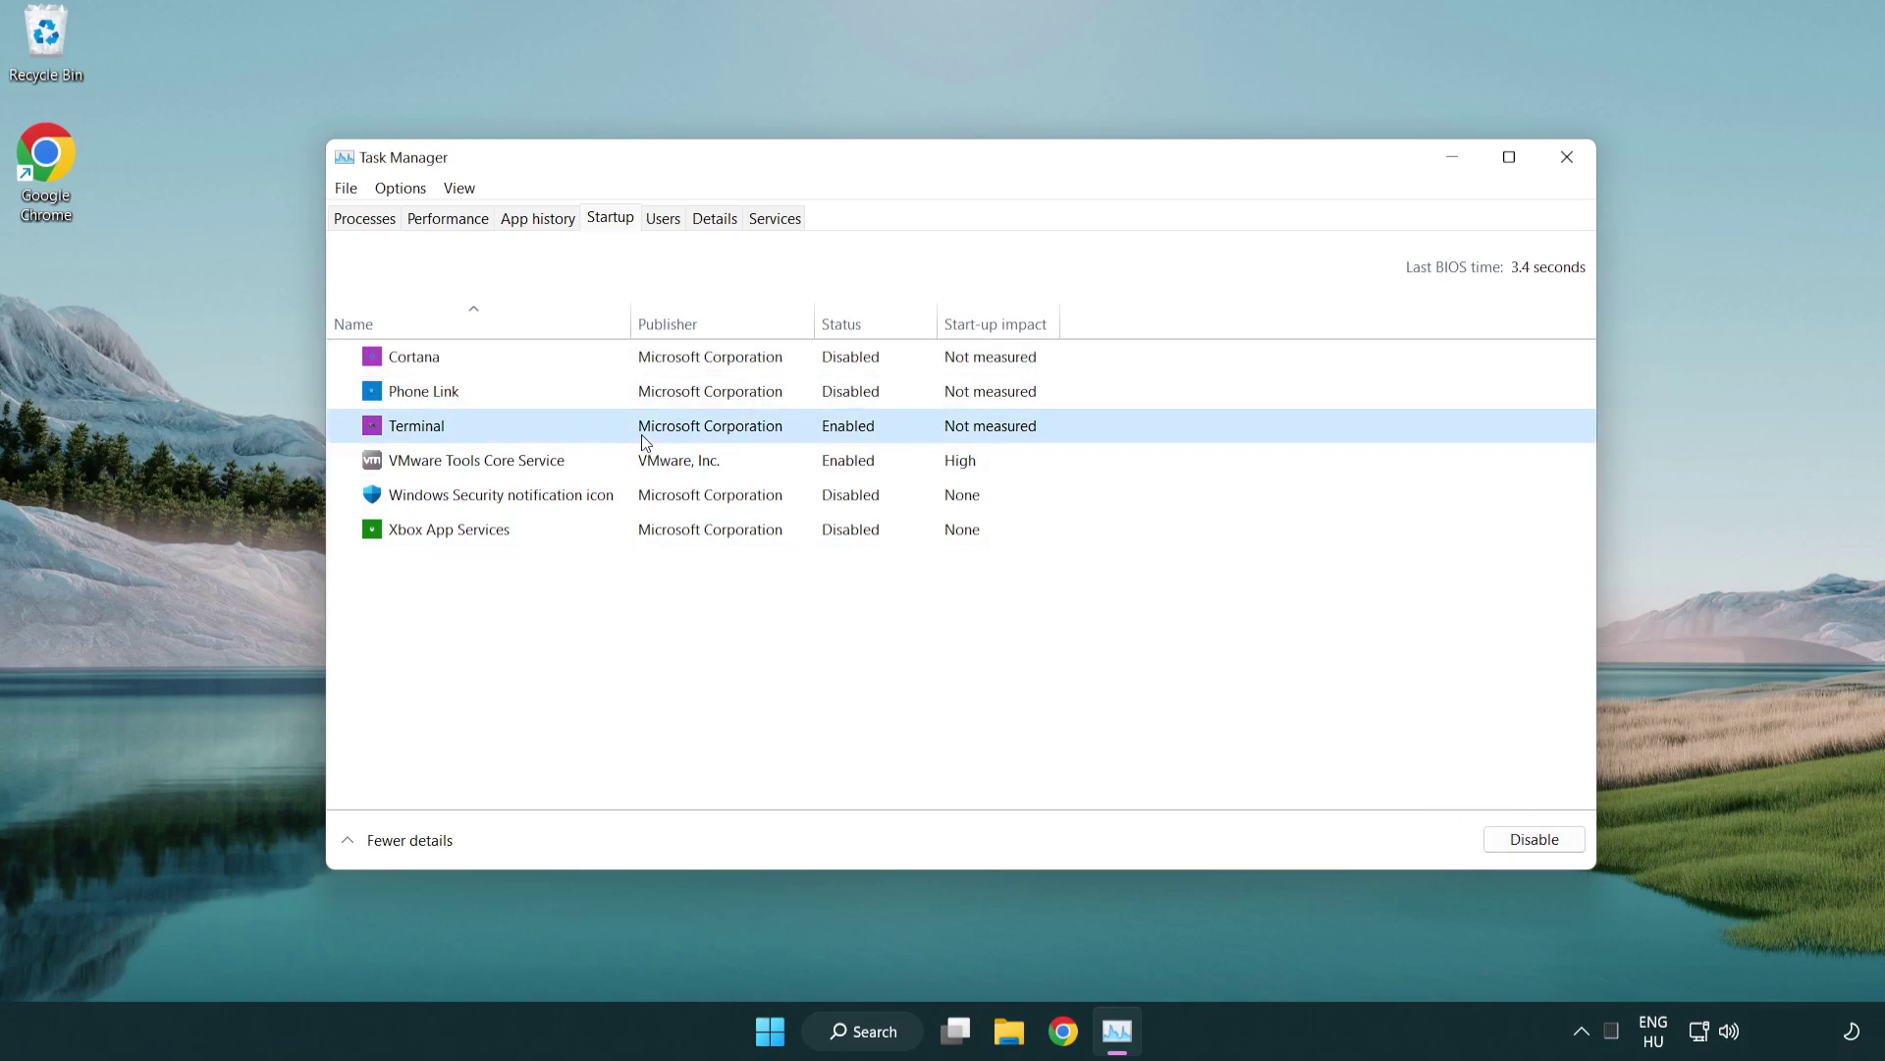
pyautogui.click(1570, 844)
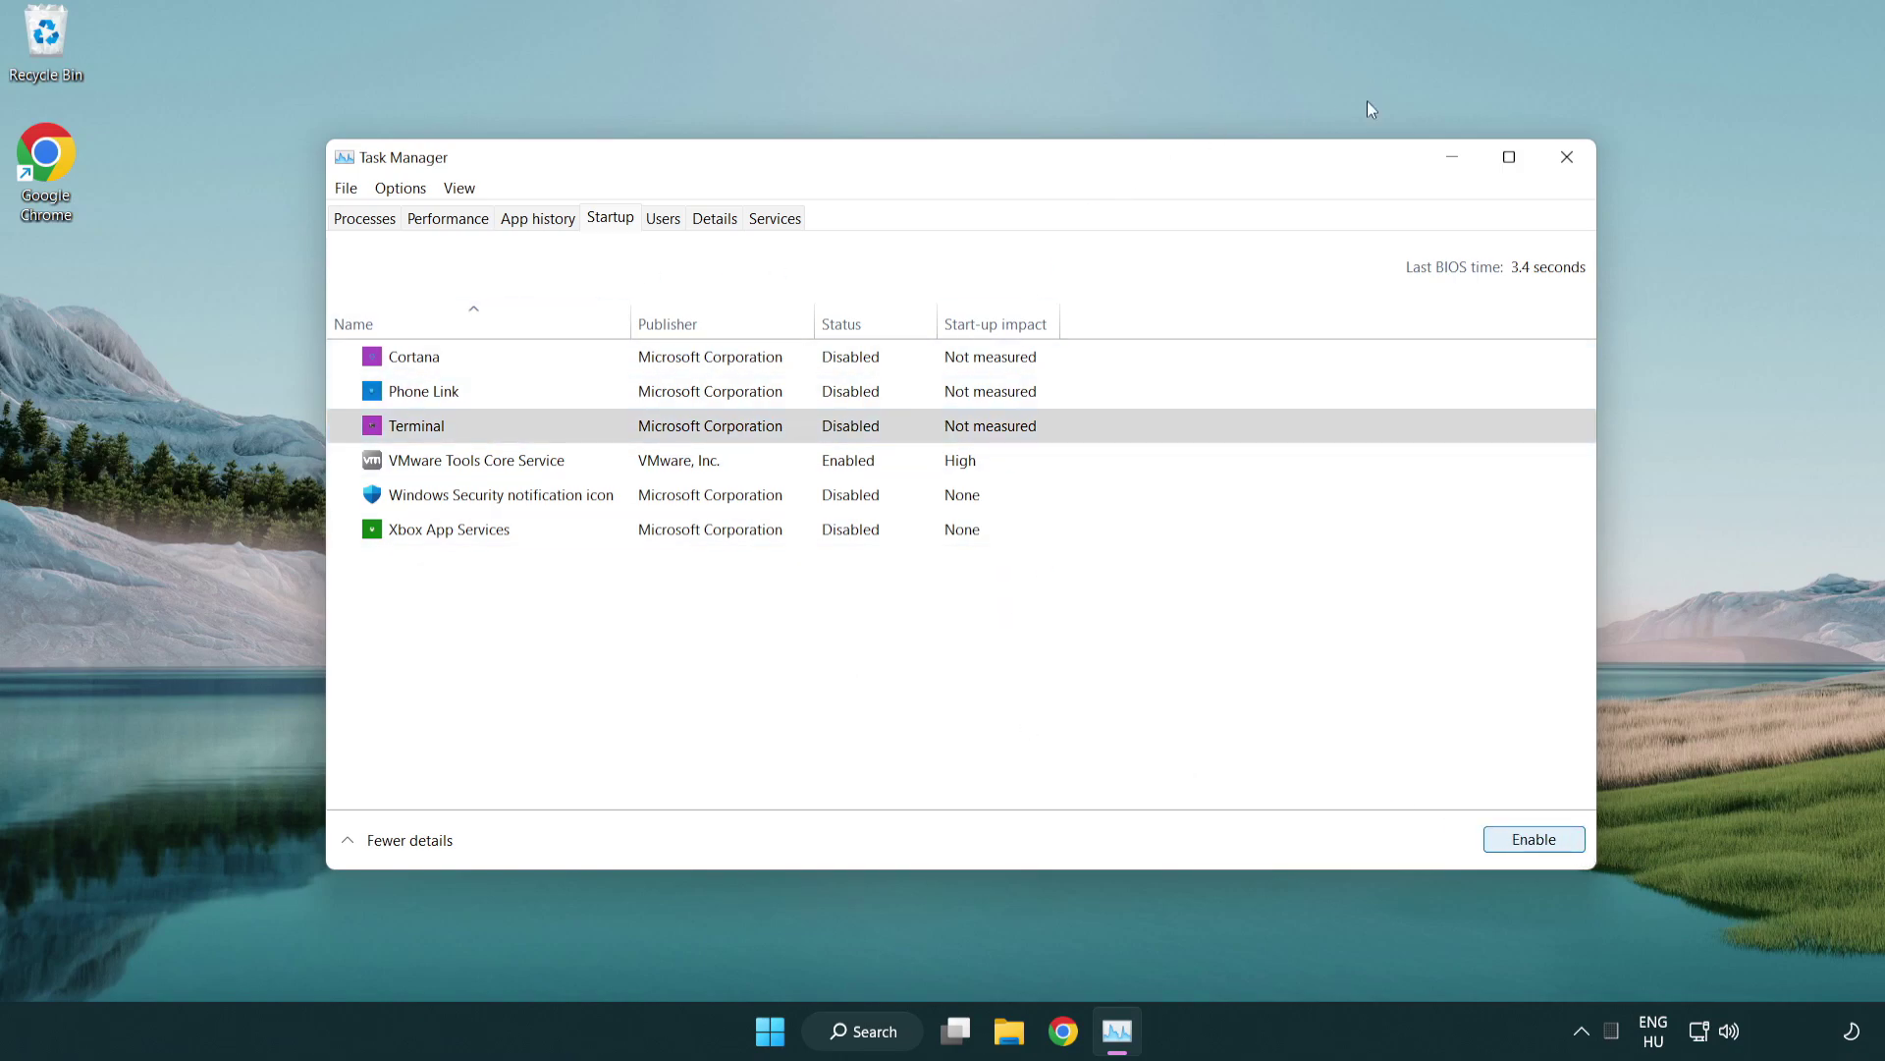
pyautogui.click(1567, 159)
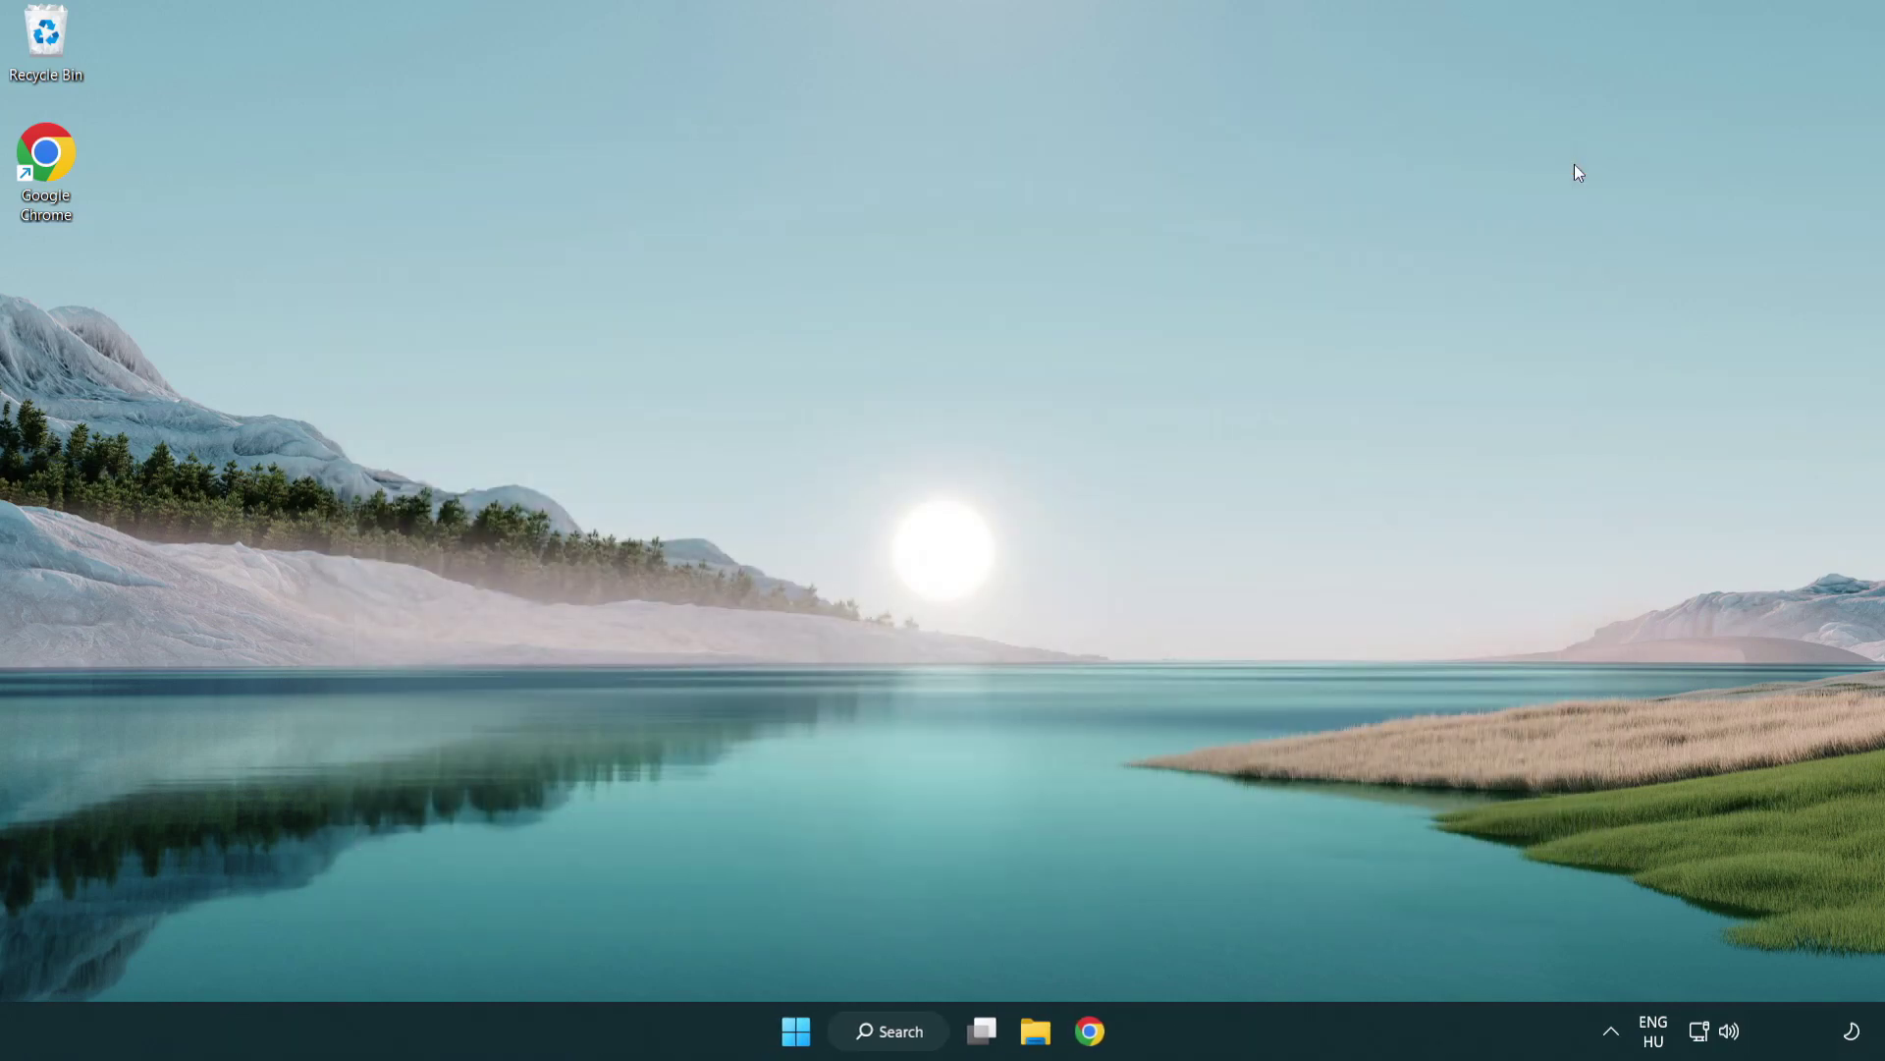
# Check for updates on the Windows Update page, then close Settings
pyautogui.click(877, 1029)
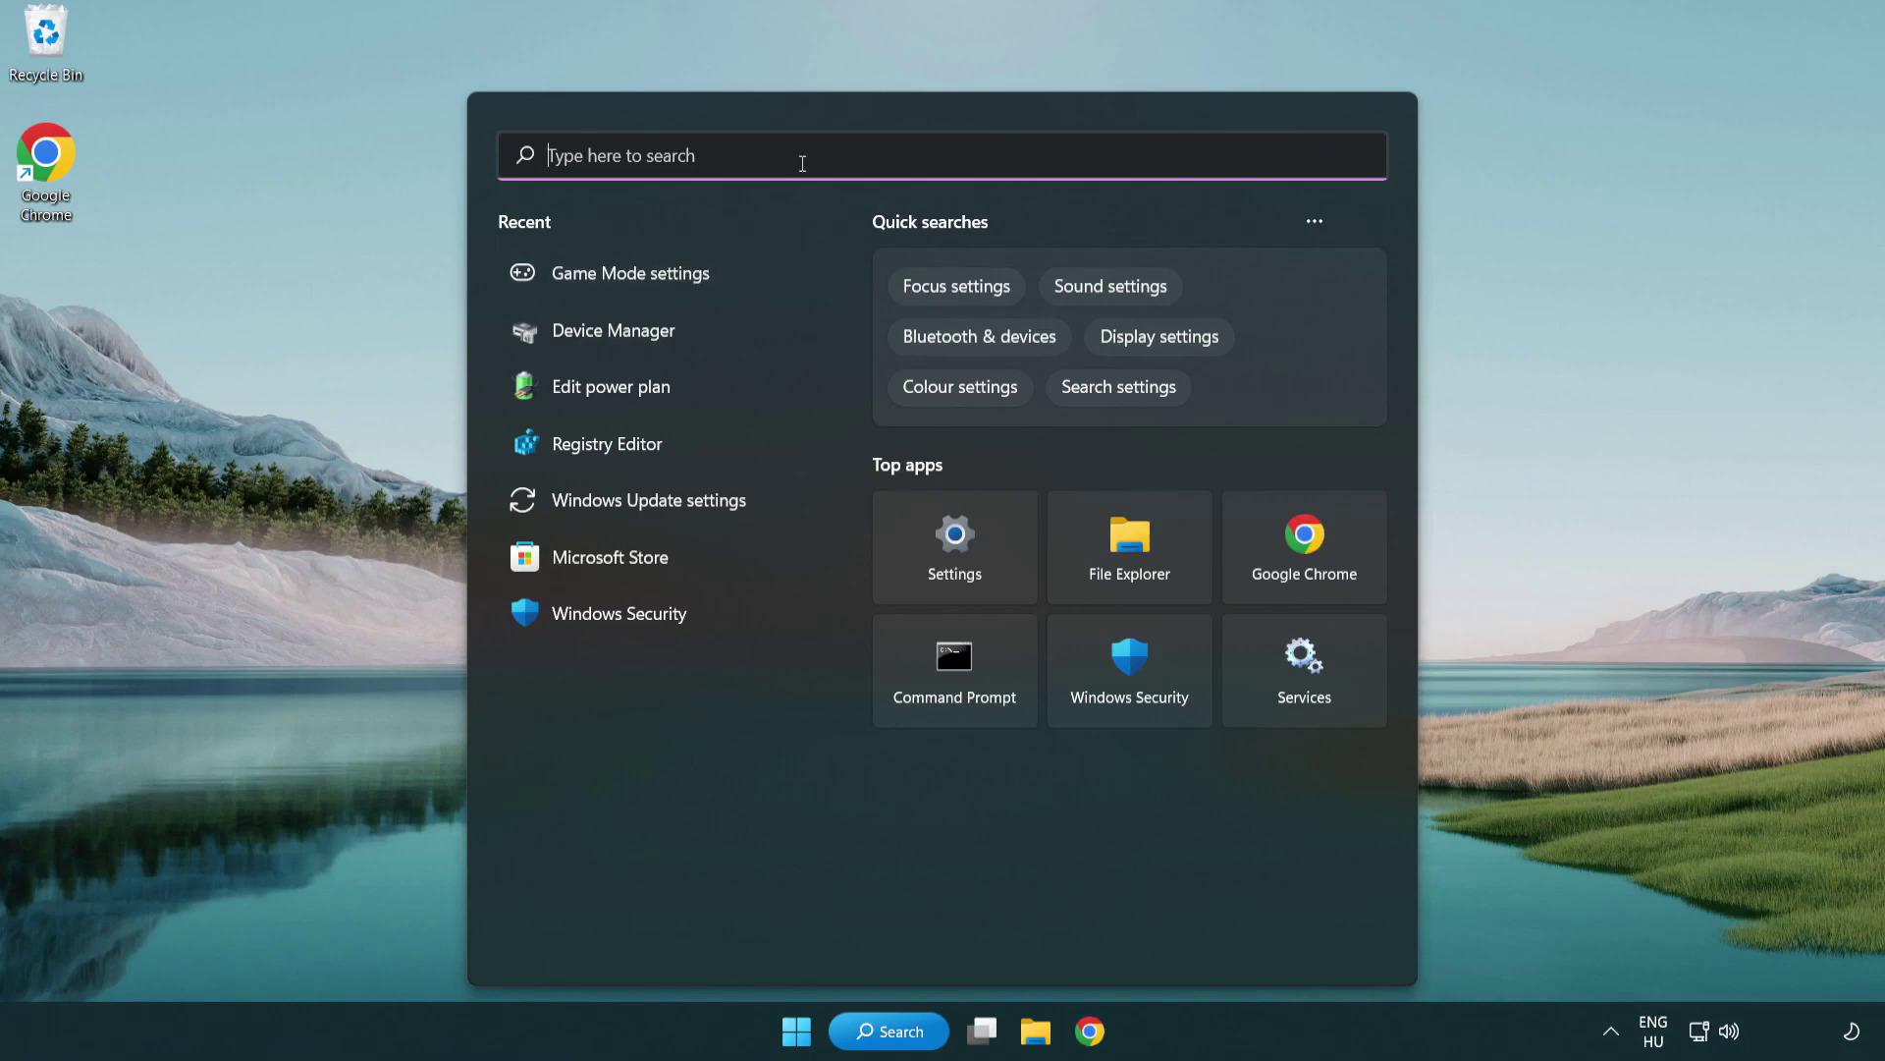
pyautogui.write('update')
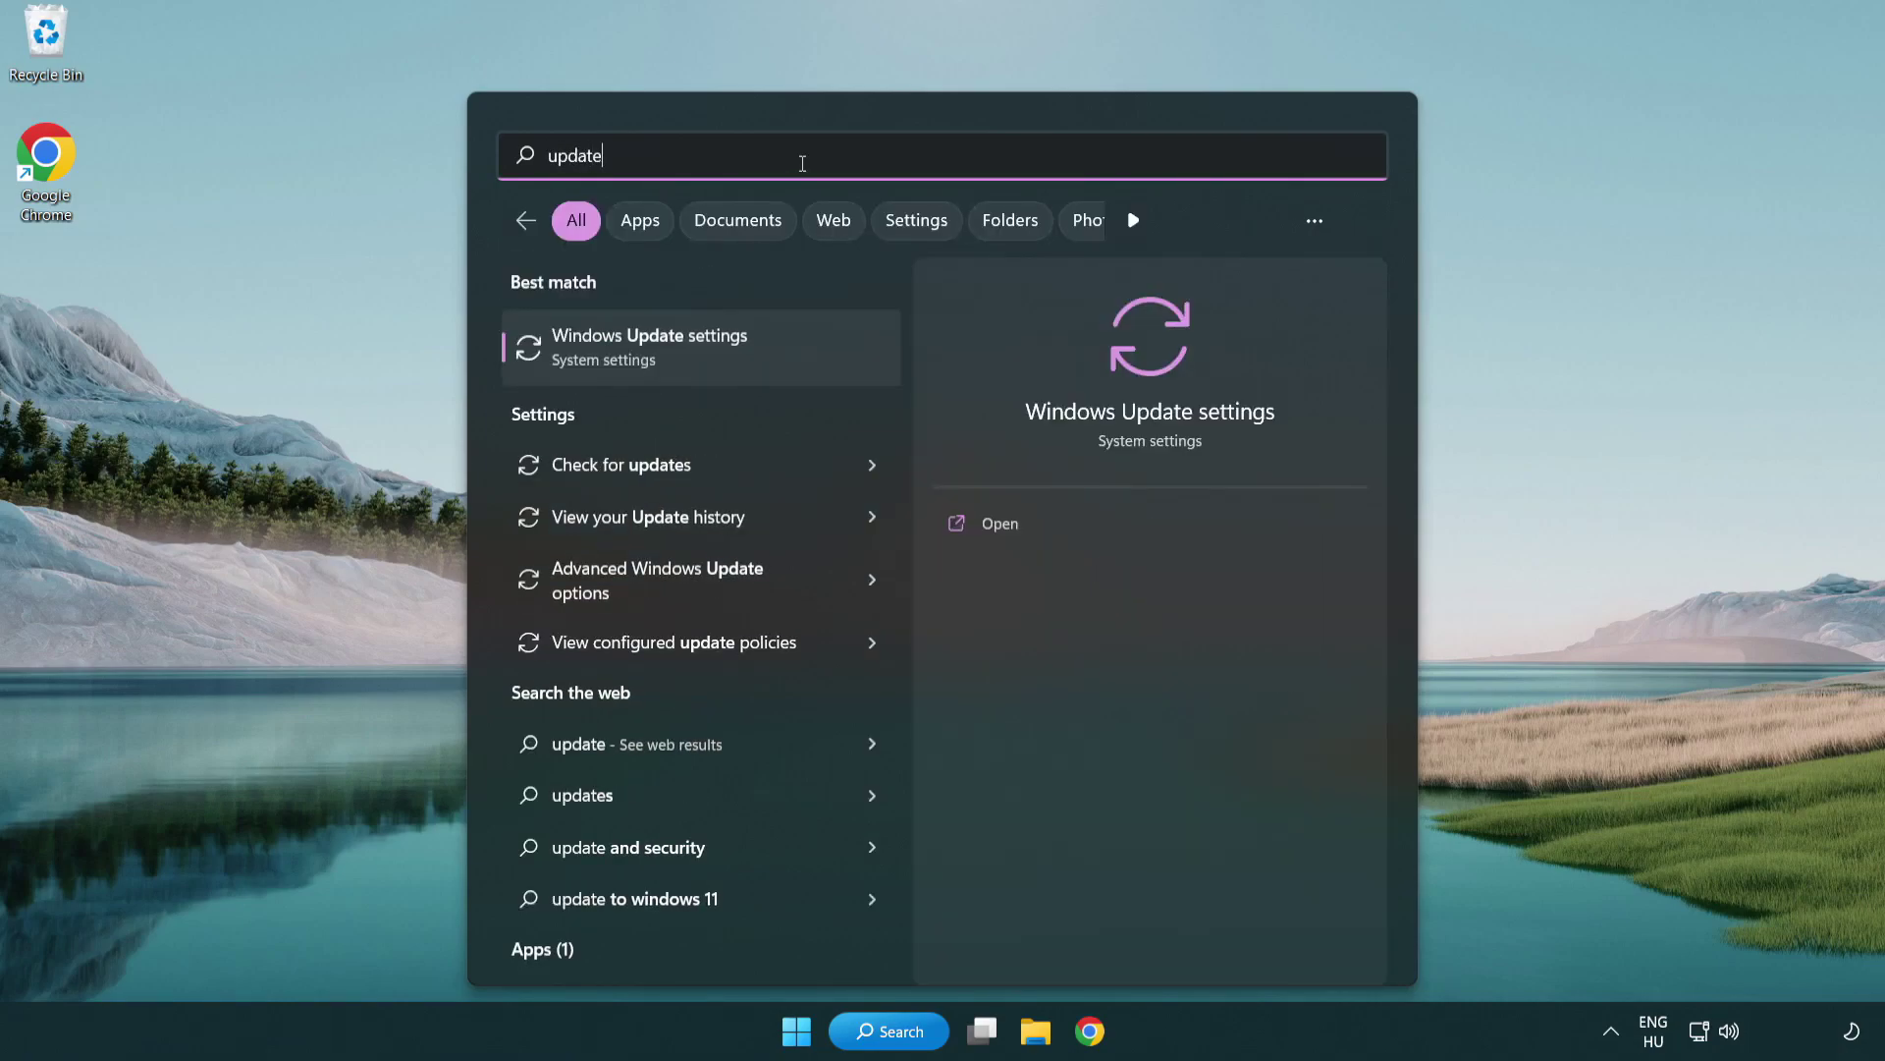
pyautogui.click(731, 359)
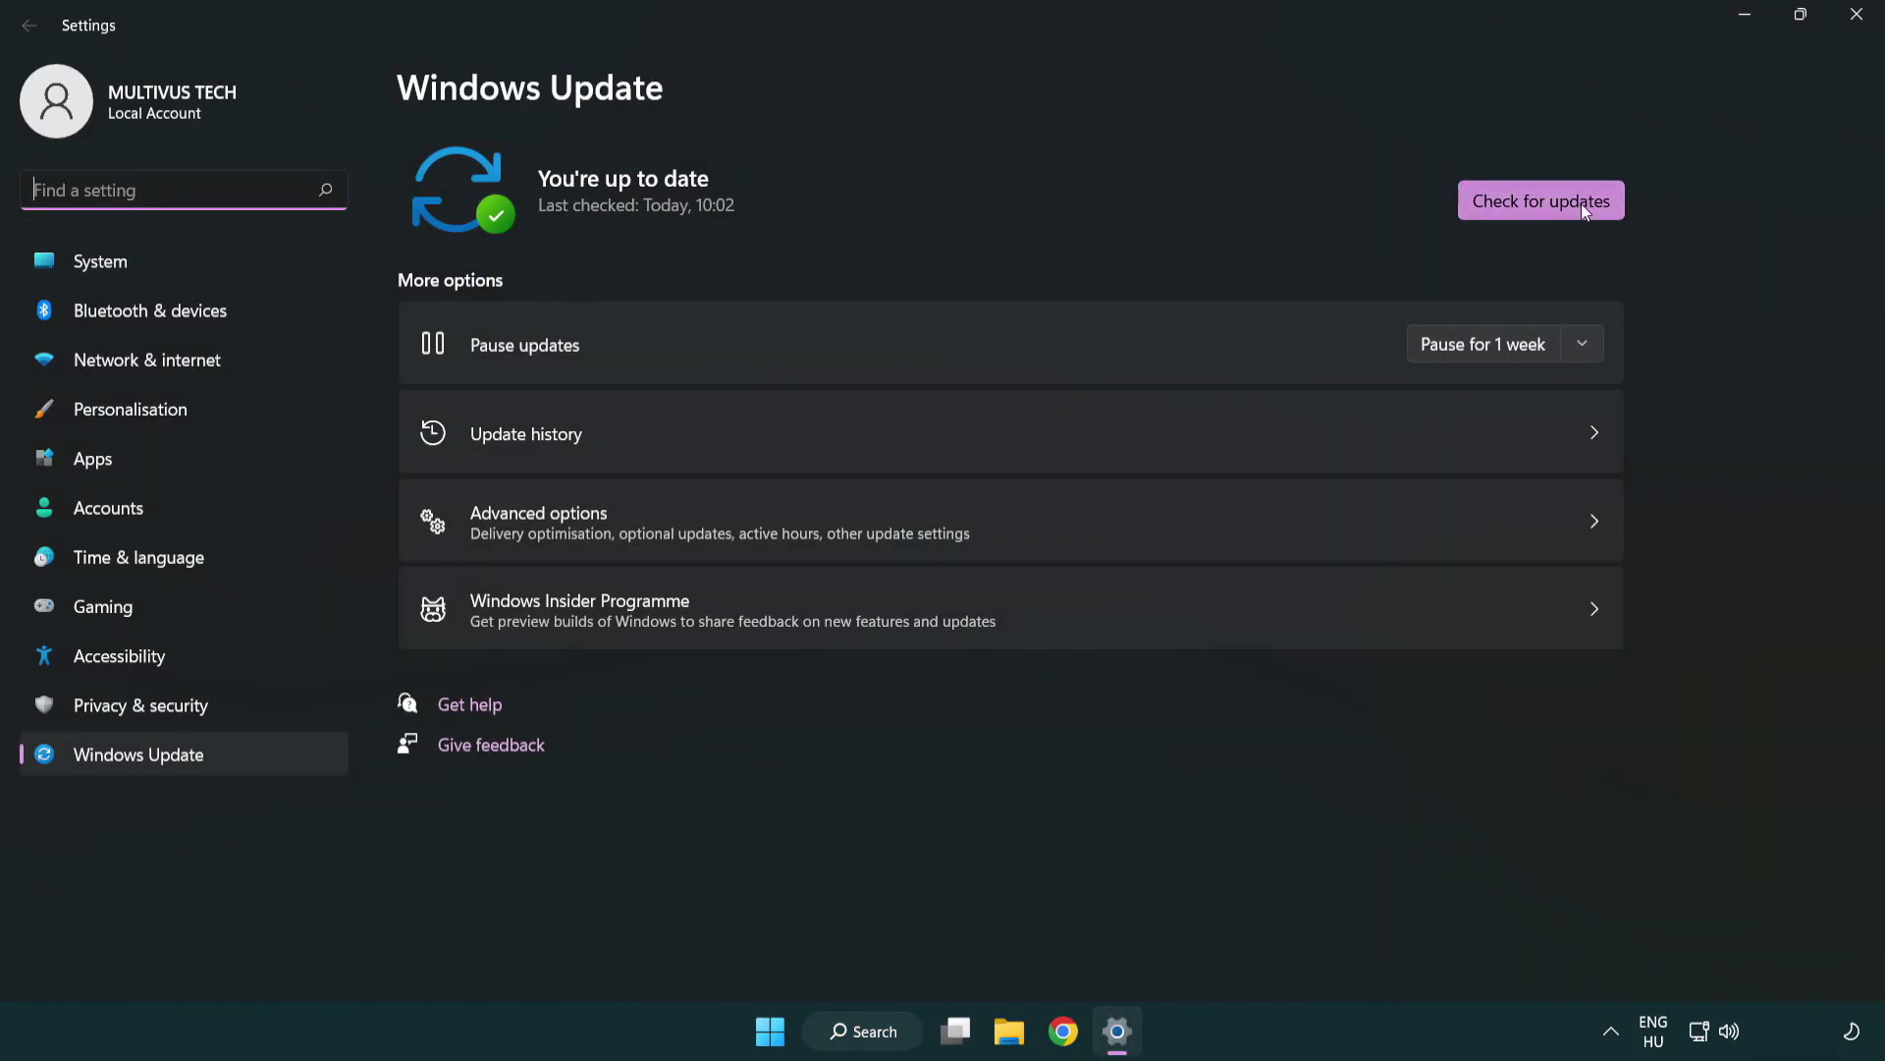
pyautogui.click(1554, 204)
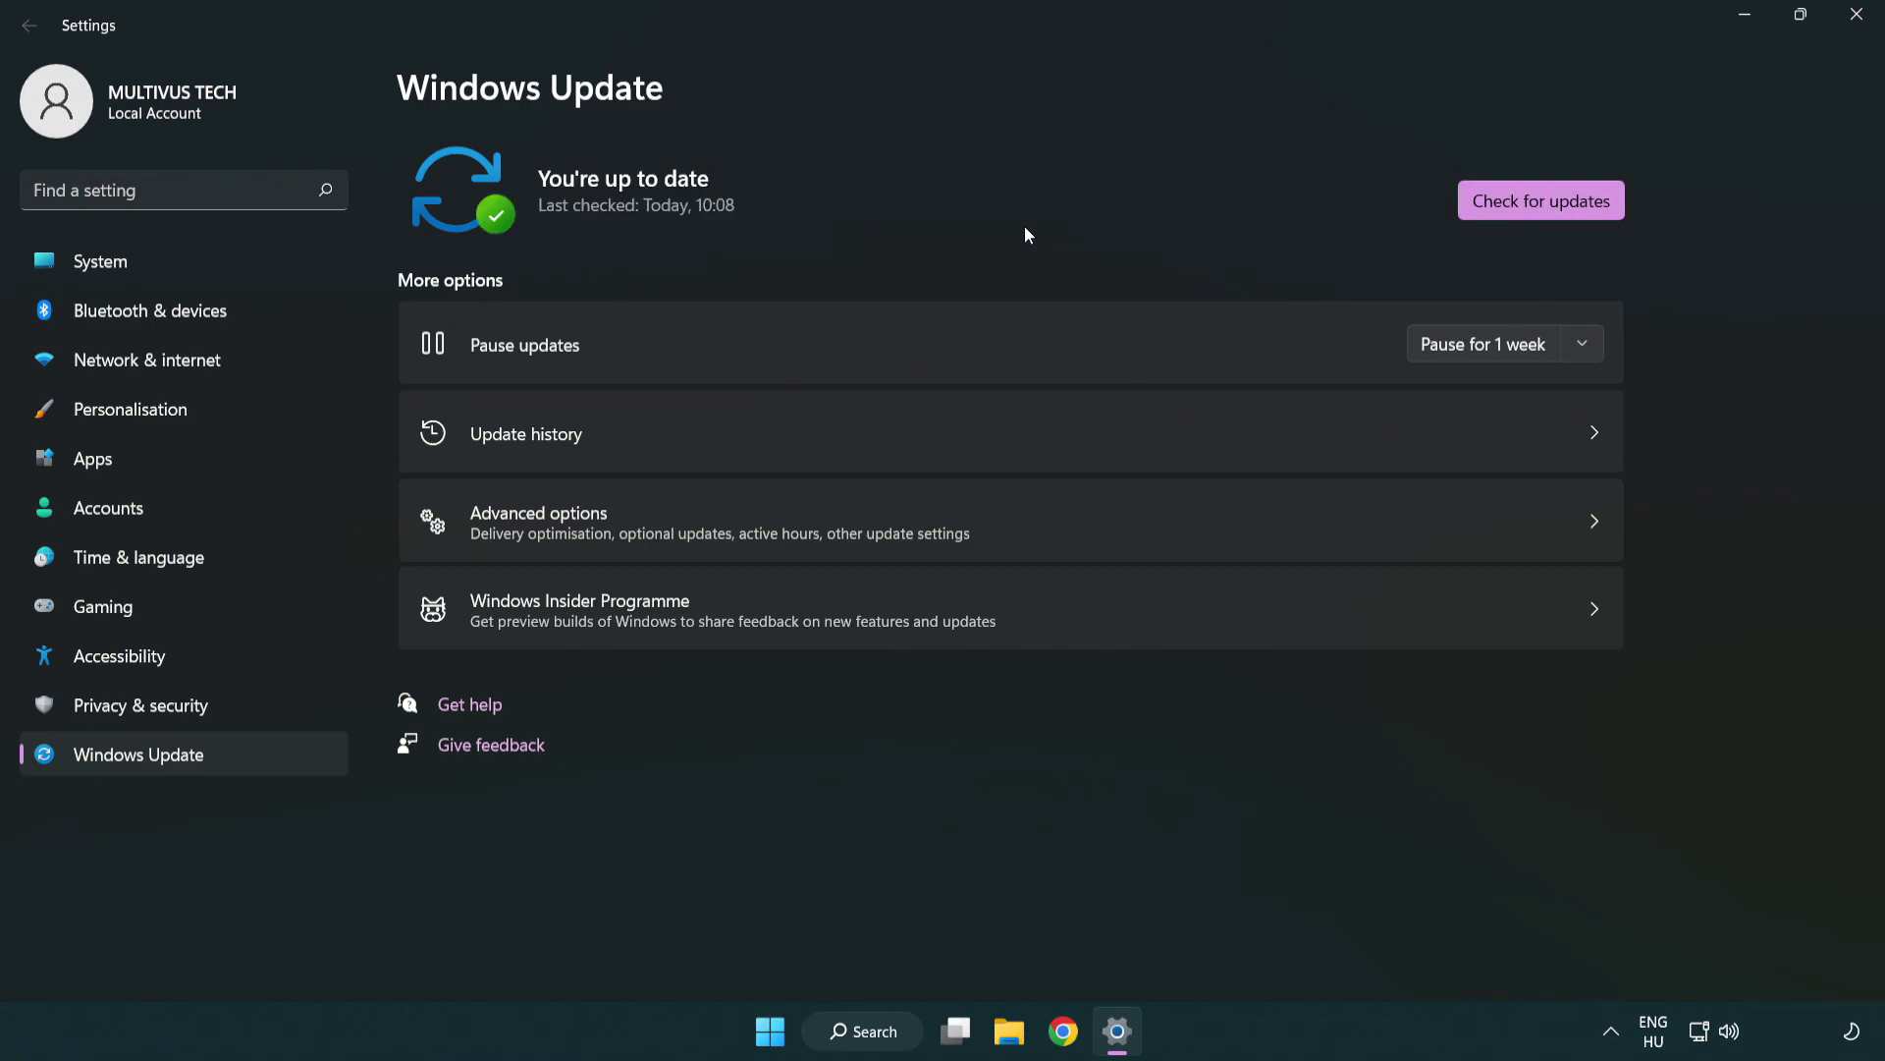
pyautogui.click(1861, 29)
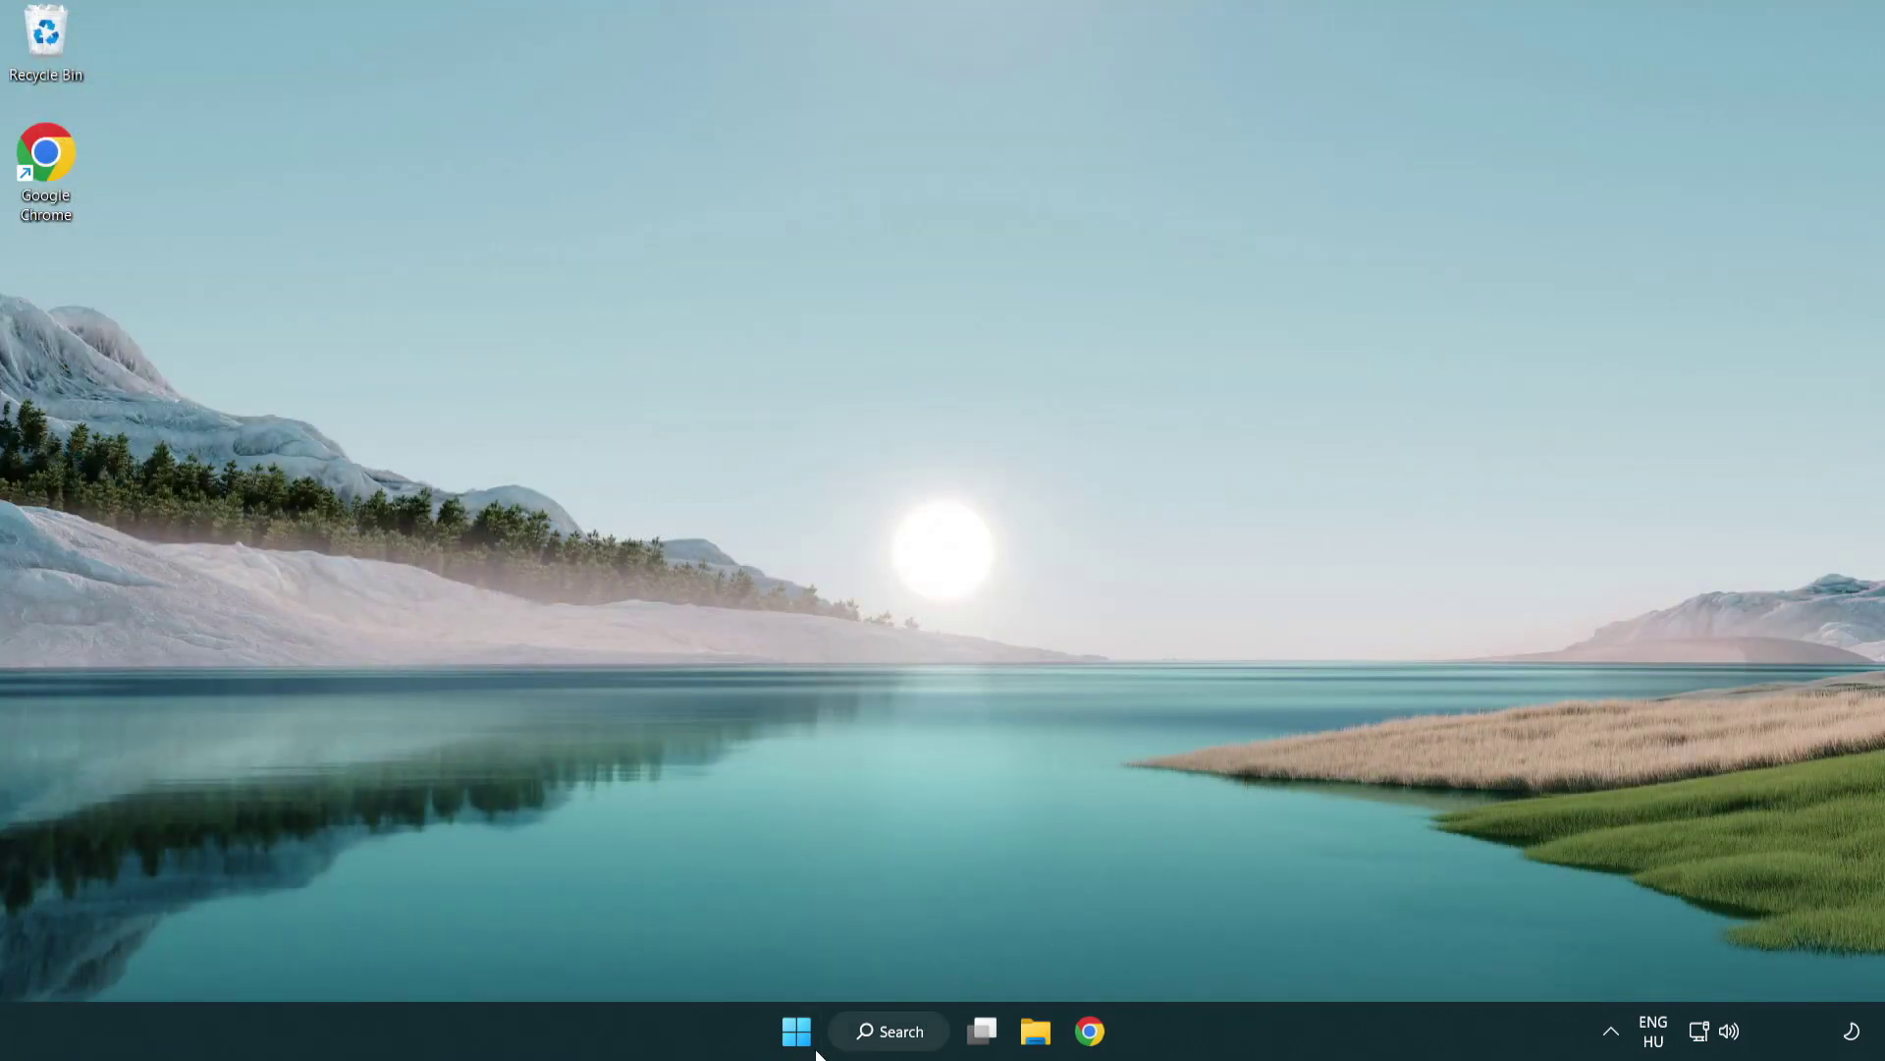
# Open regedit and navigate to HKEY_CURRENT_USER\System\GameConfigStore
pyautogui.click(884, 1033)
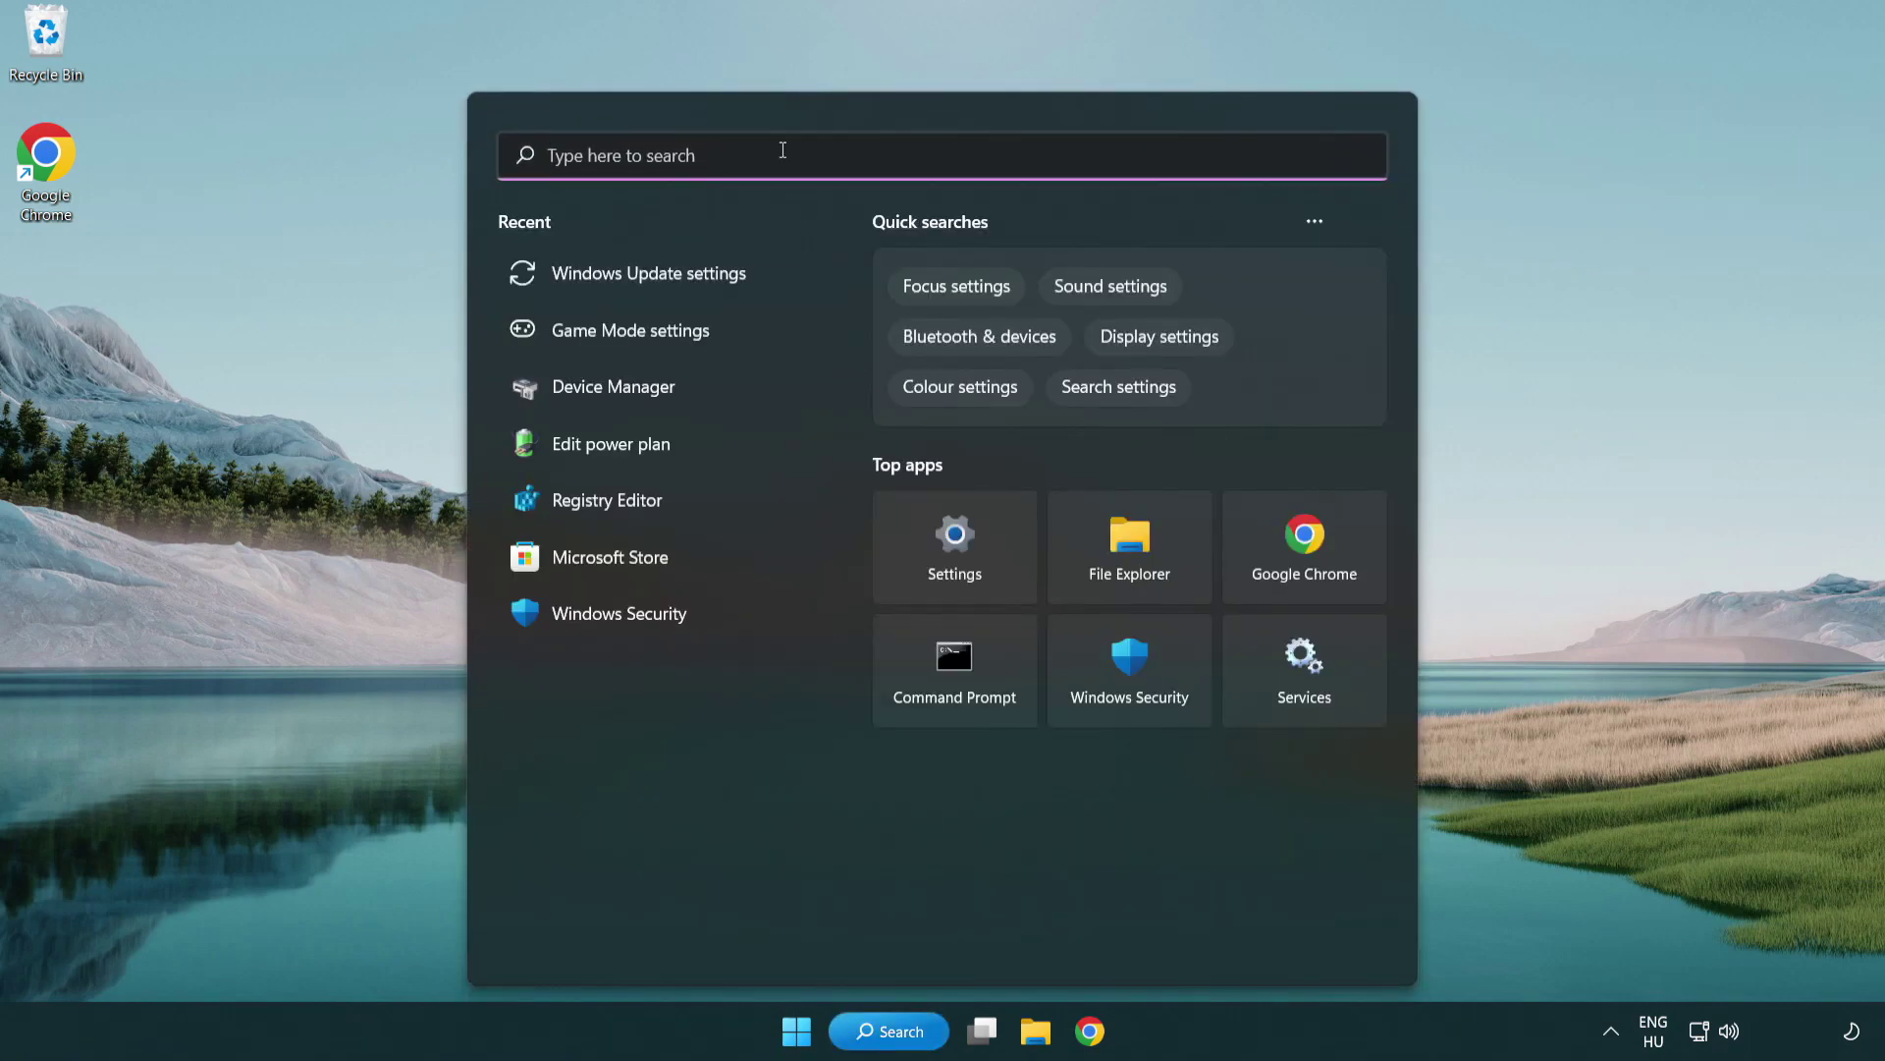
pyautogui.write('regedit')
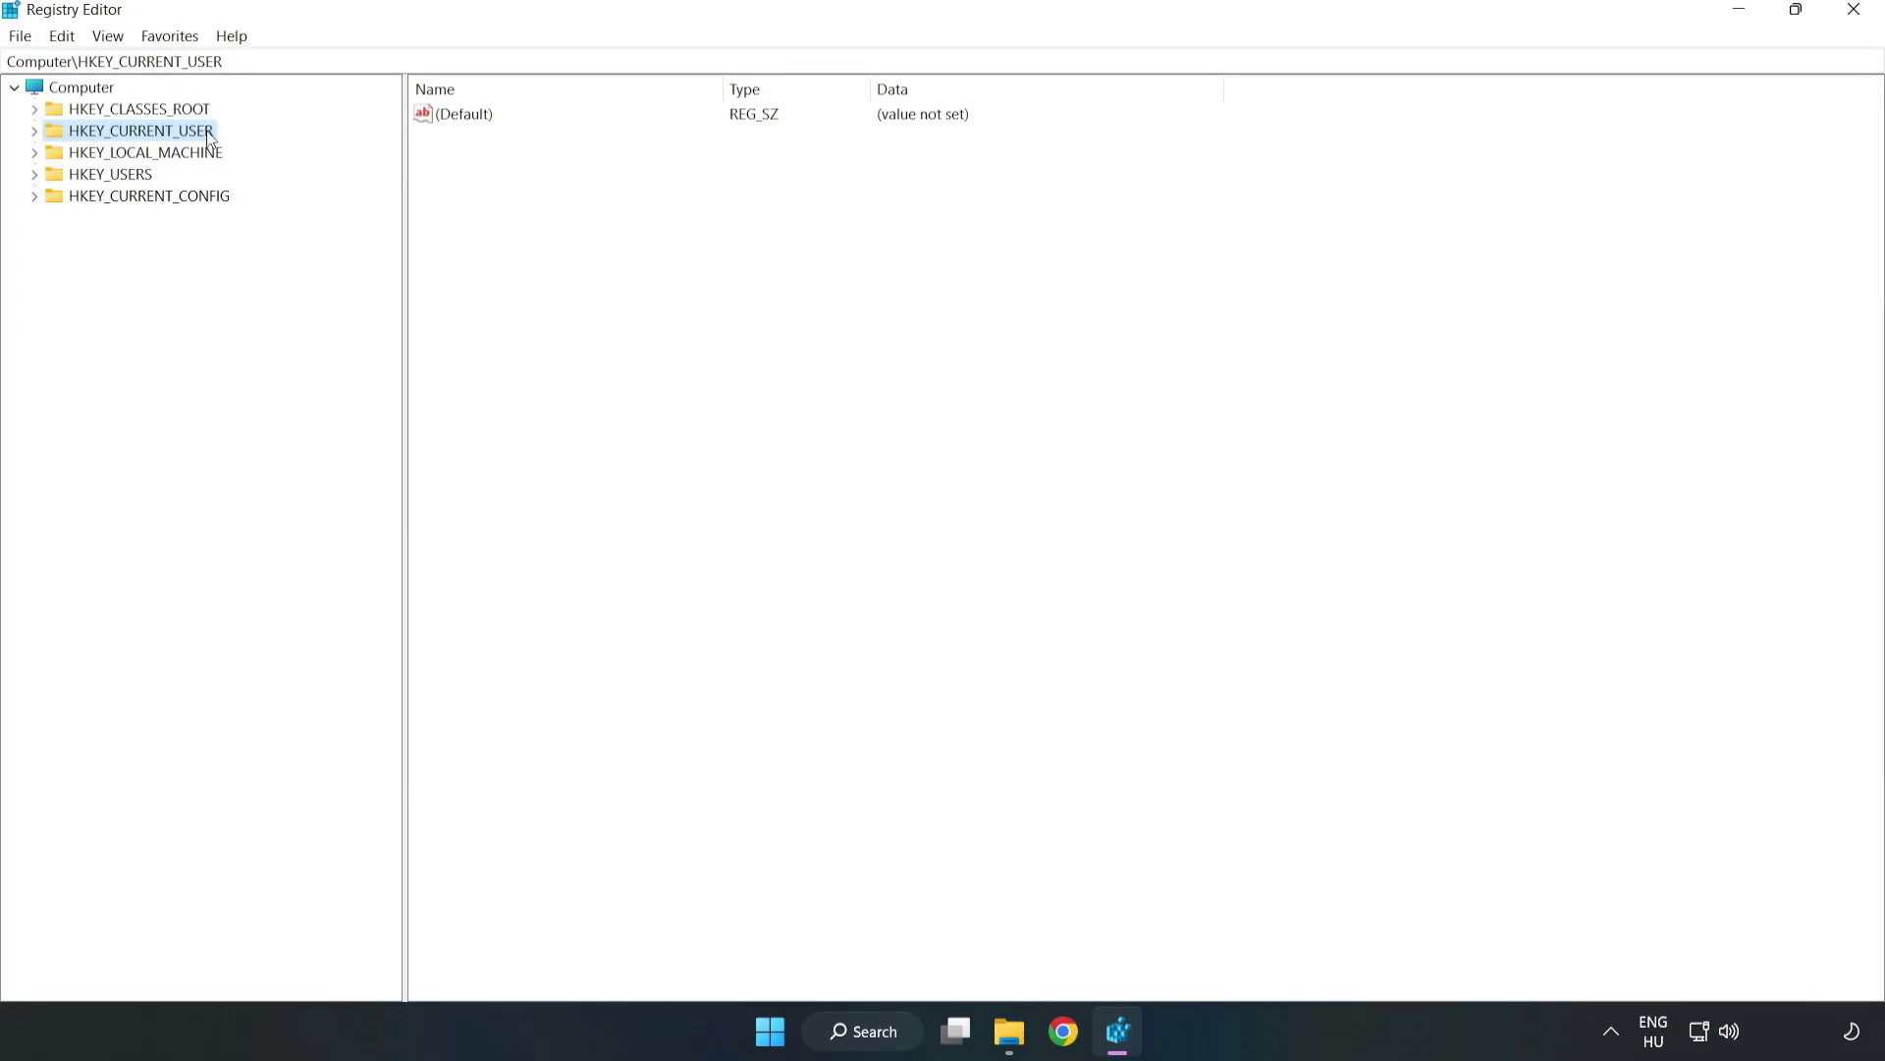
pyautogui.click(38, 132)
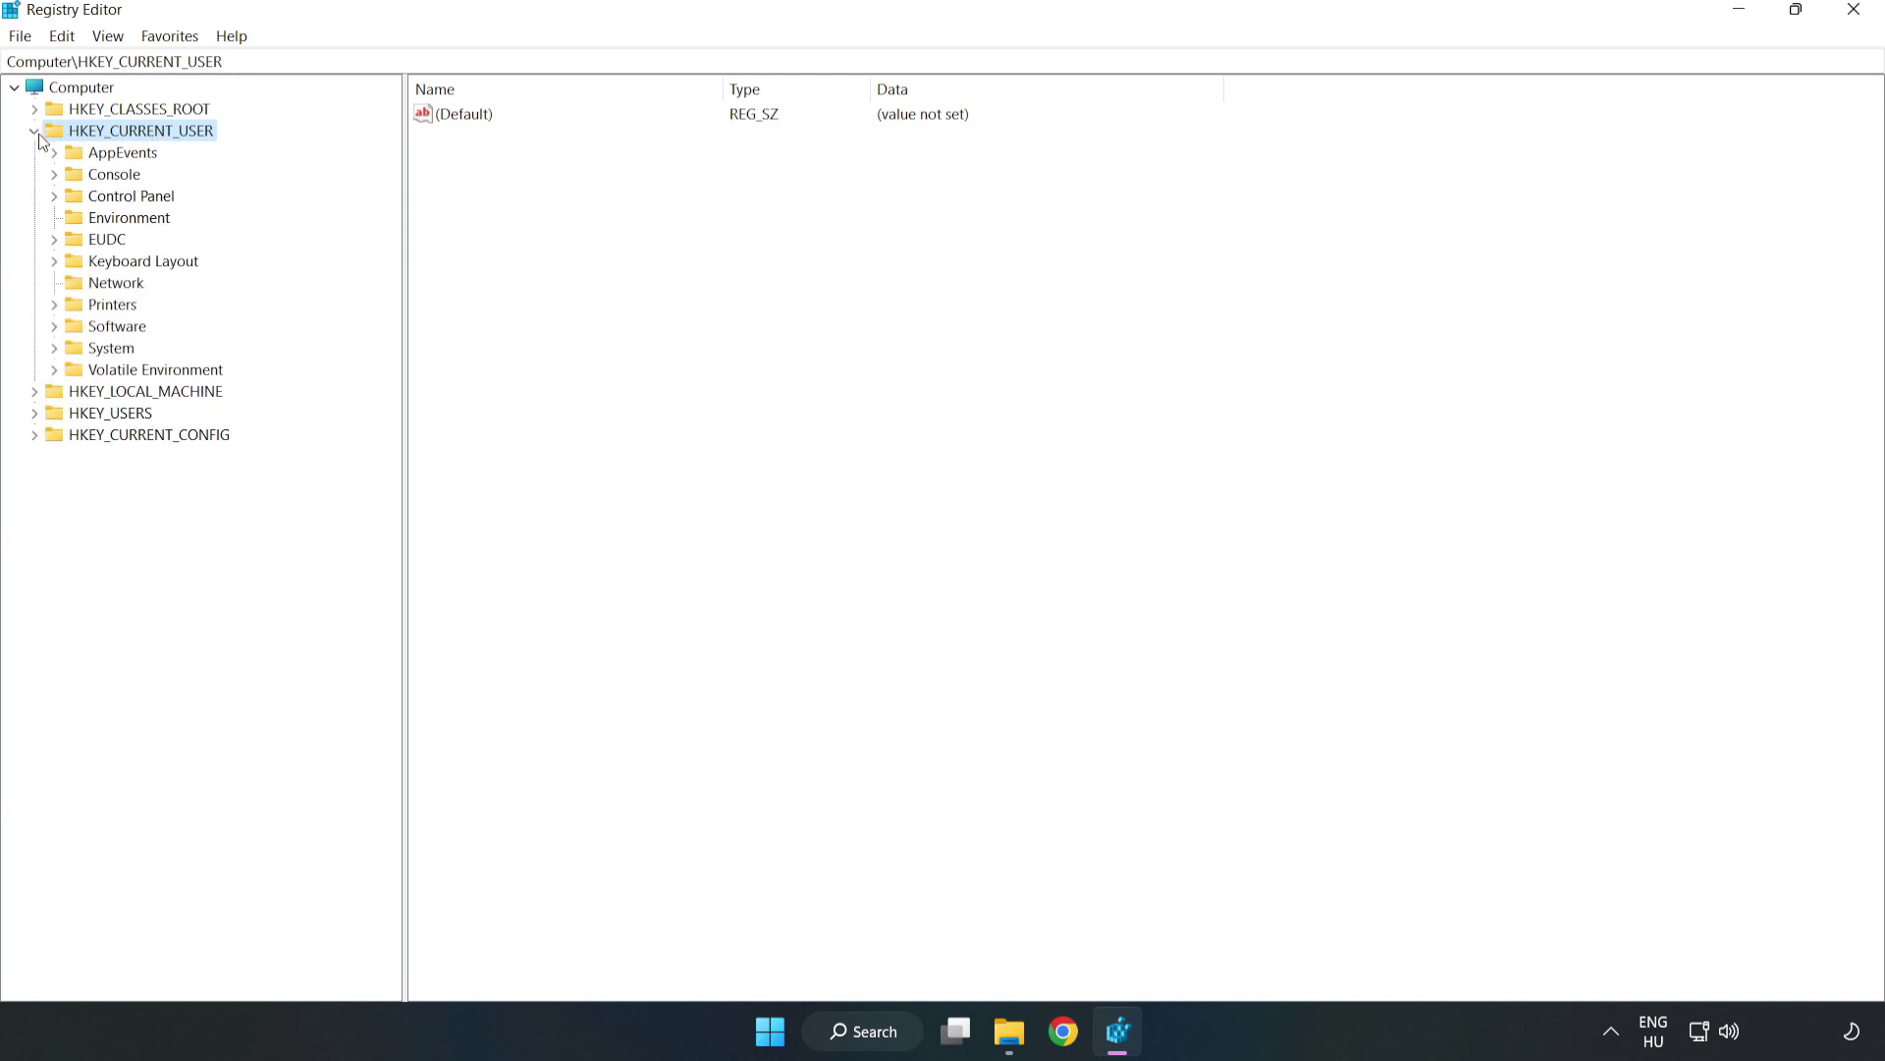
pyautogui.click(54, 349)
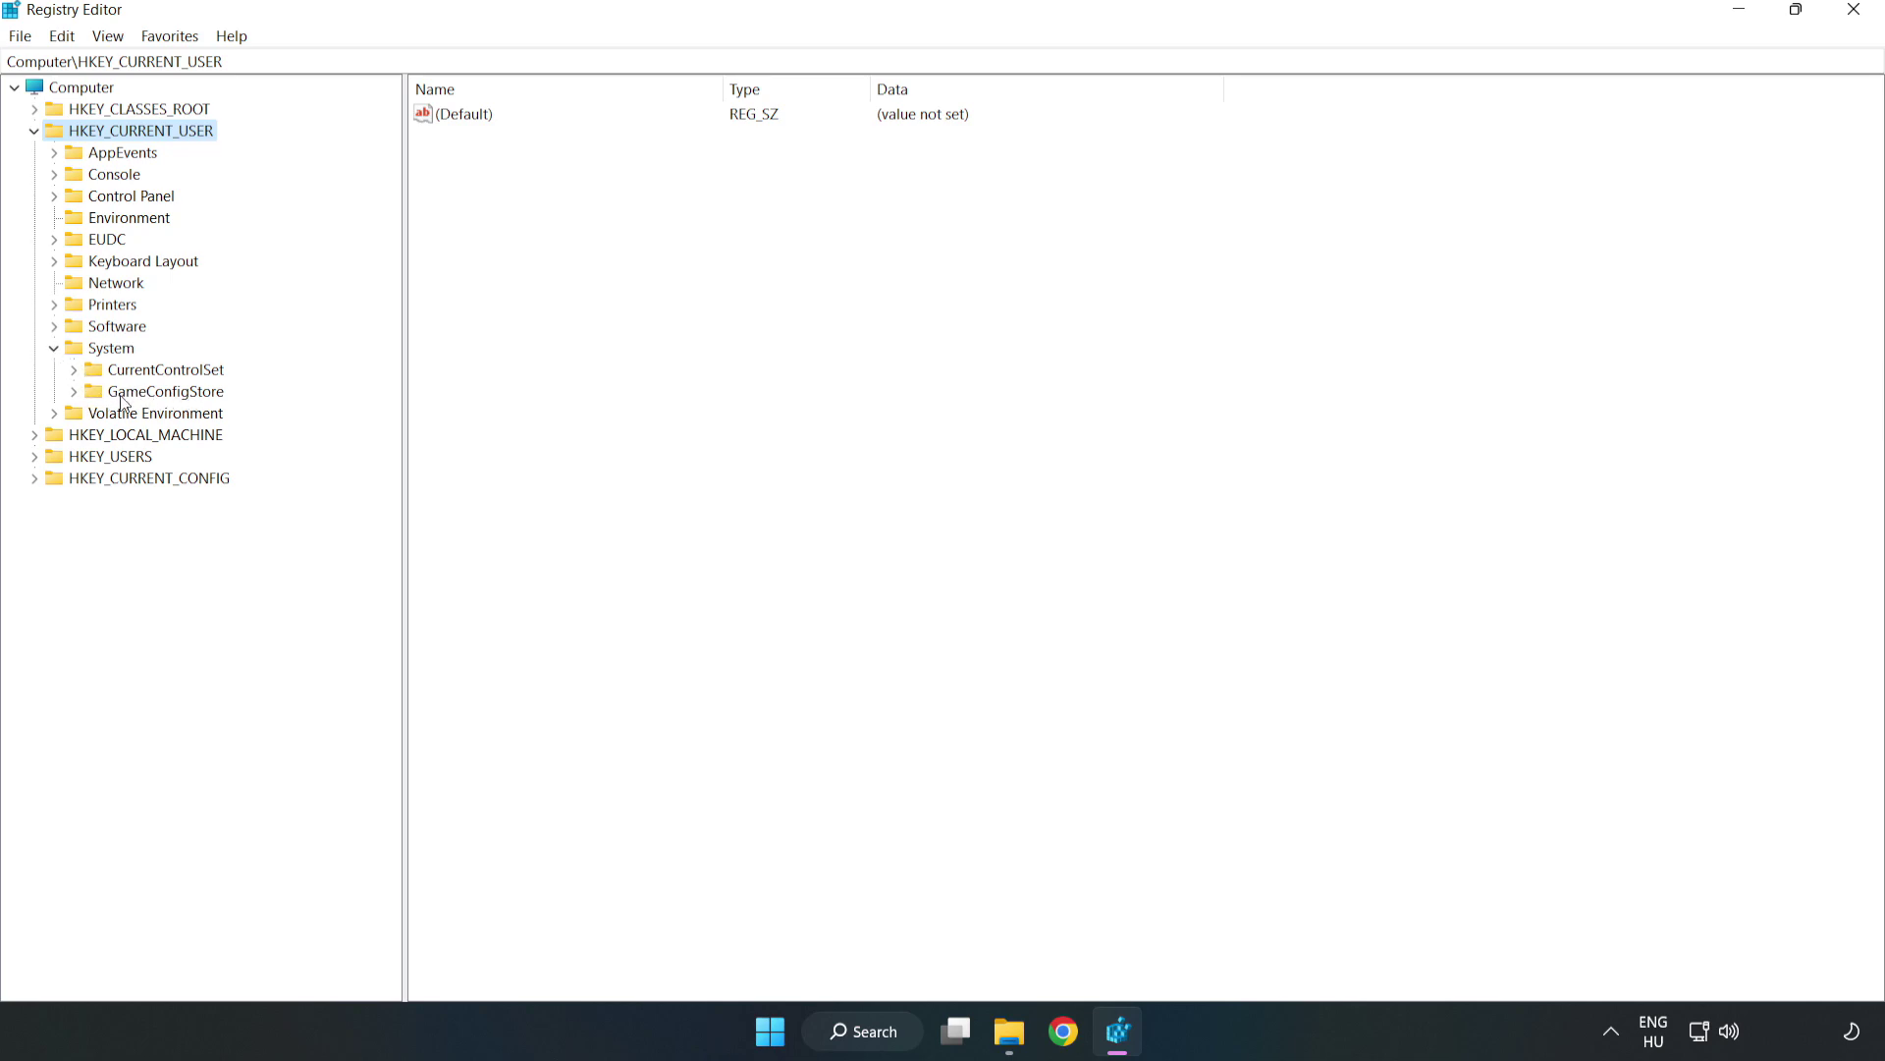
pyautogui.click(158, 399)
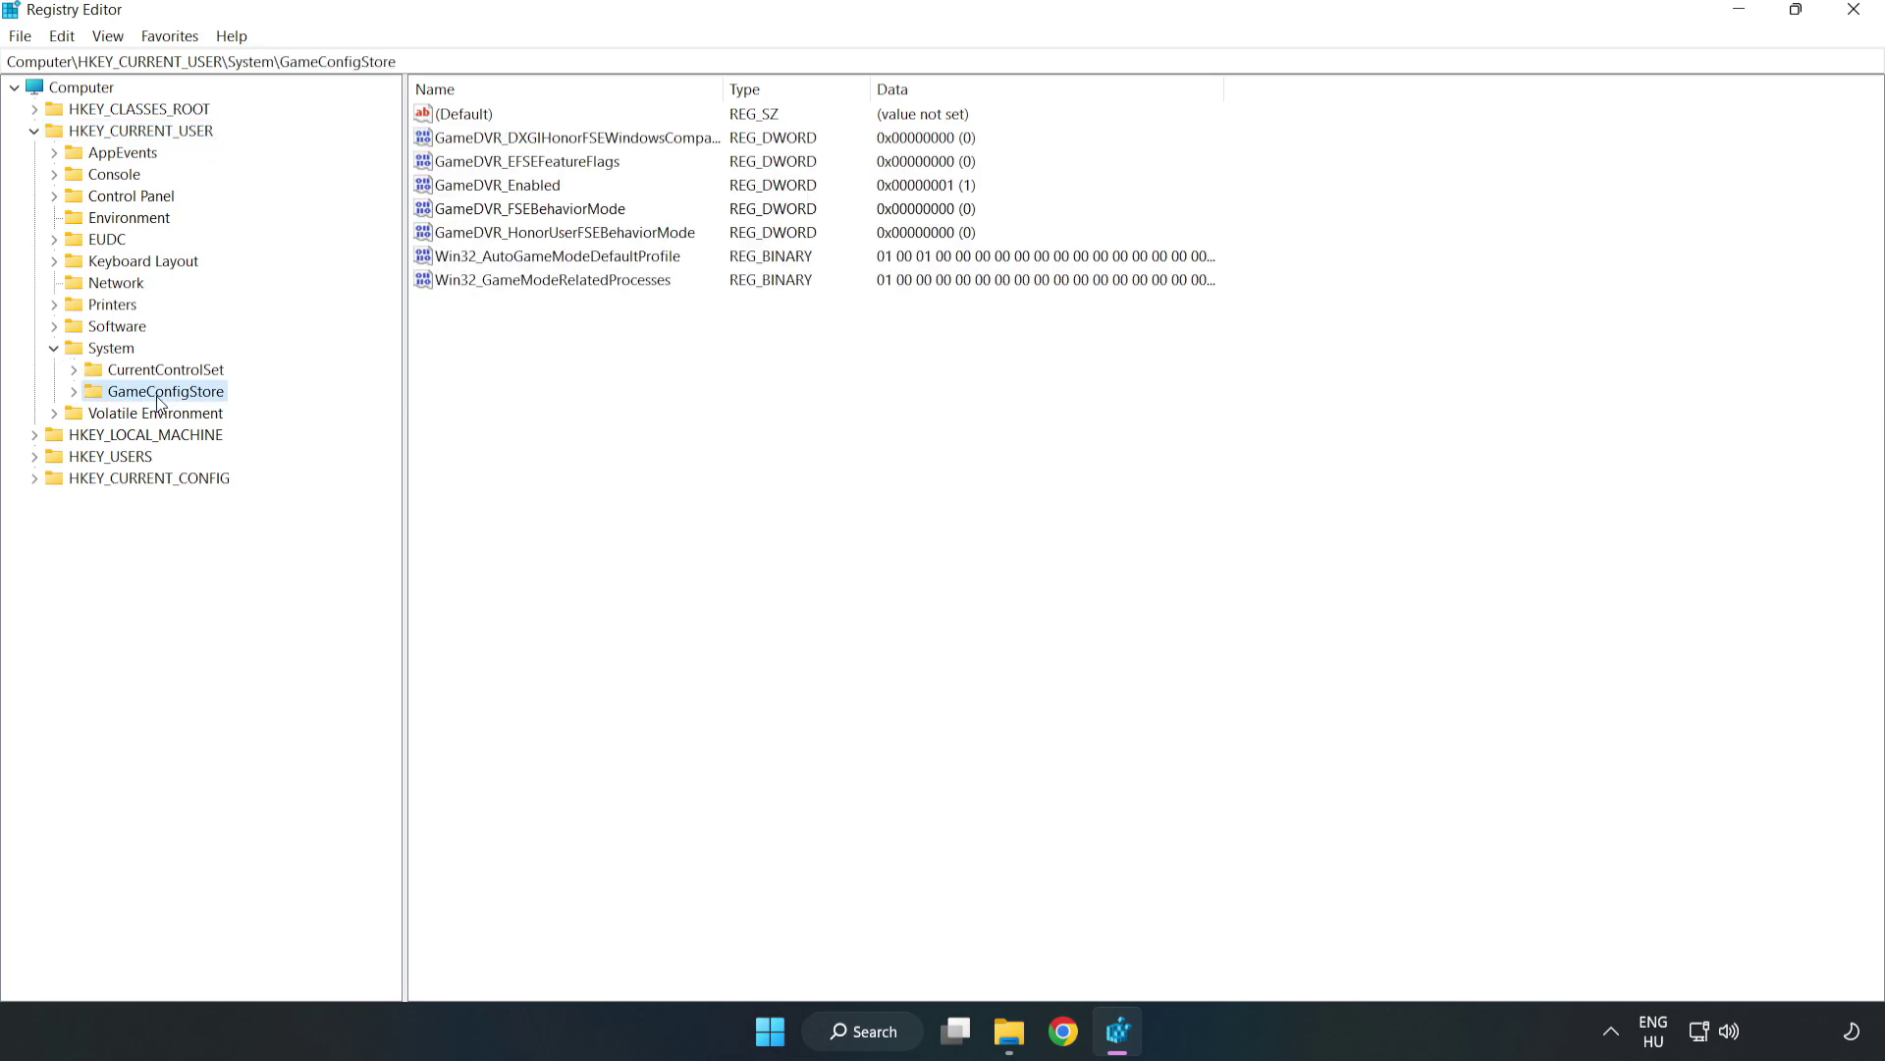
# Change GameDVR_Enabled from 1 to 0 and collapse HKEY_CURRENT_USER
pyautogui.click(457, 191)
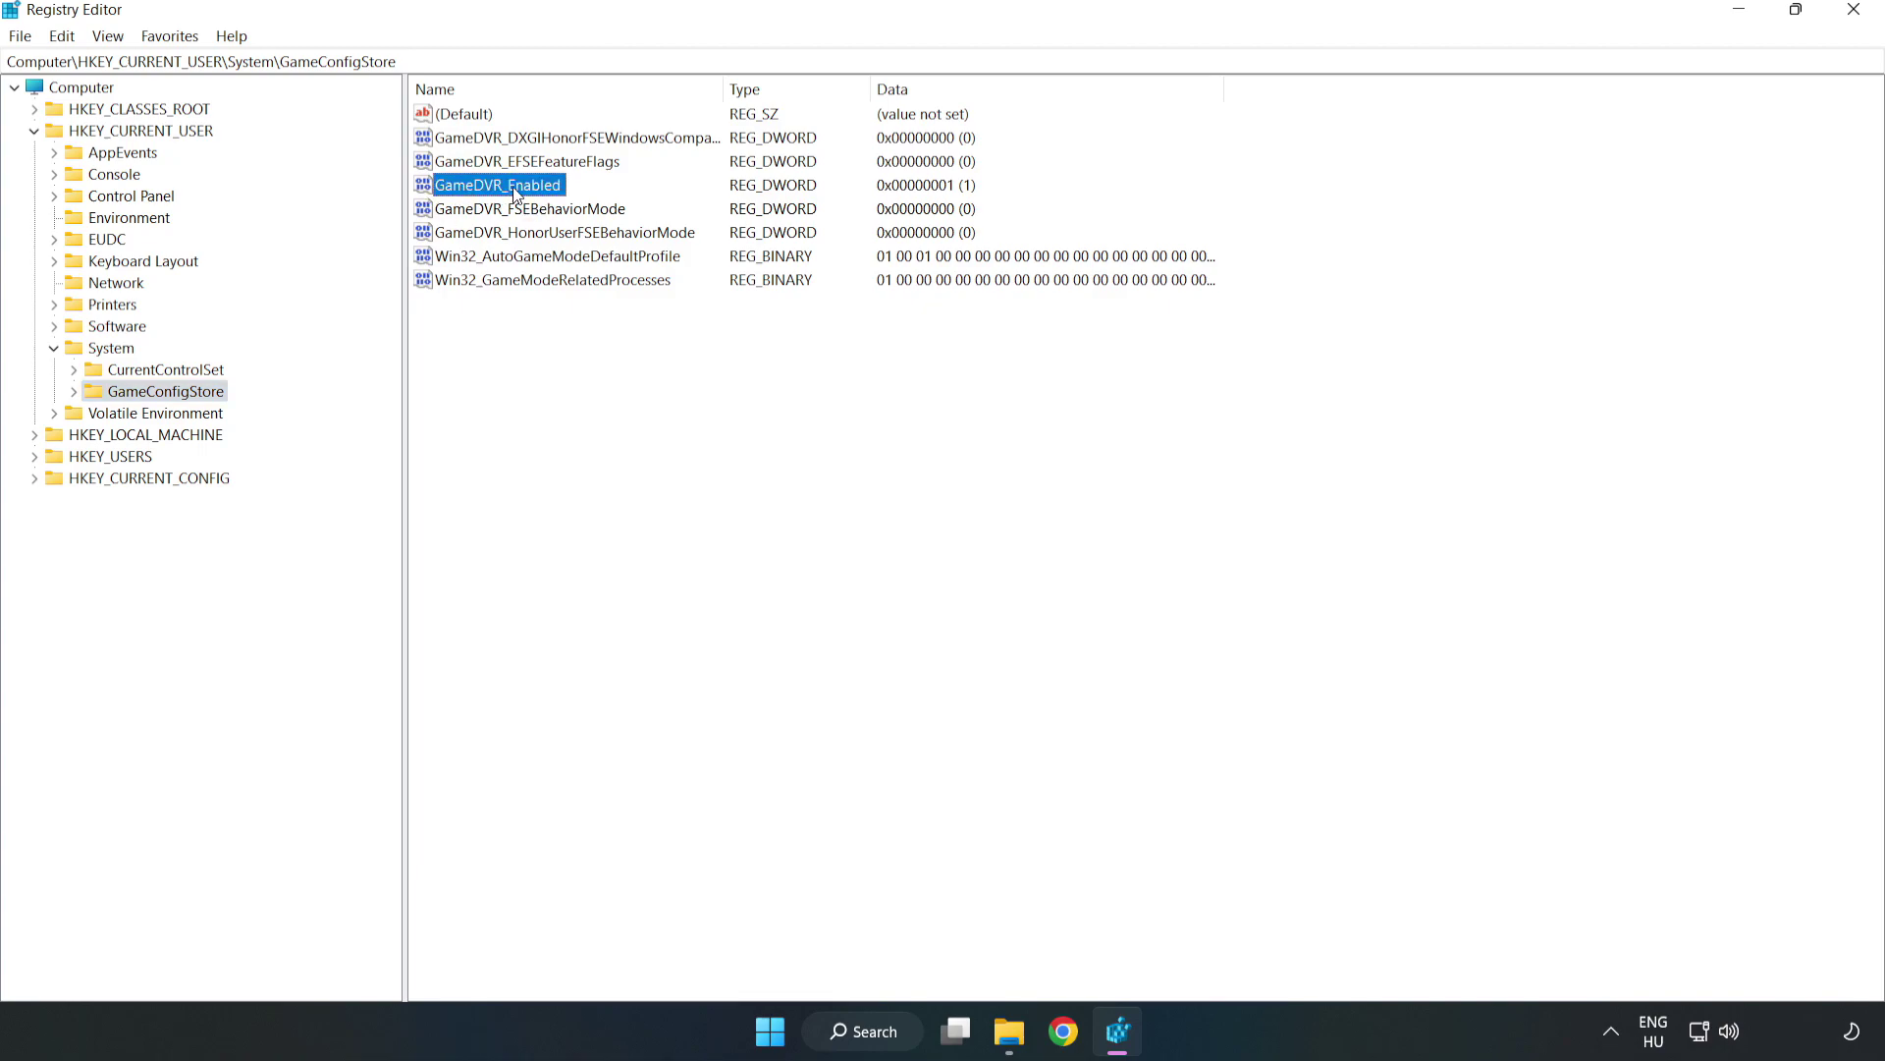
pyautogui.rightClick(514, 194)
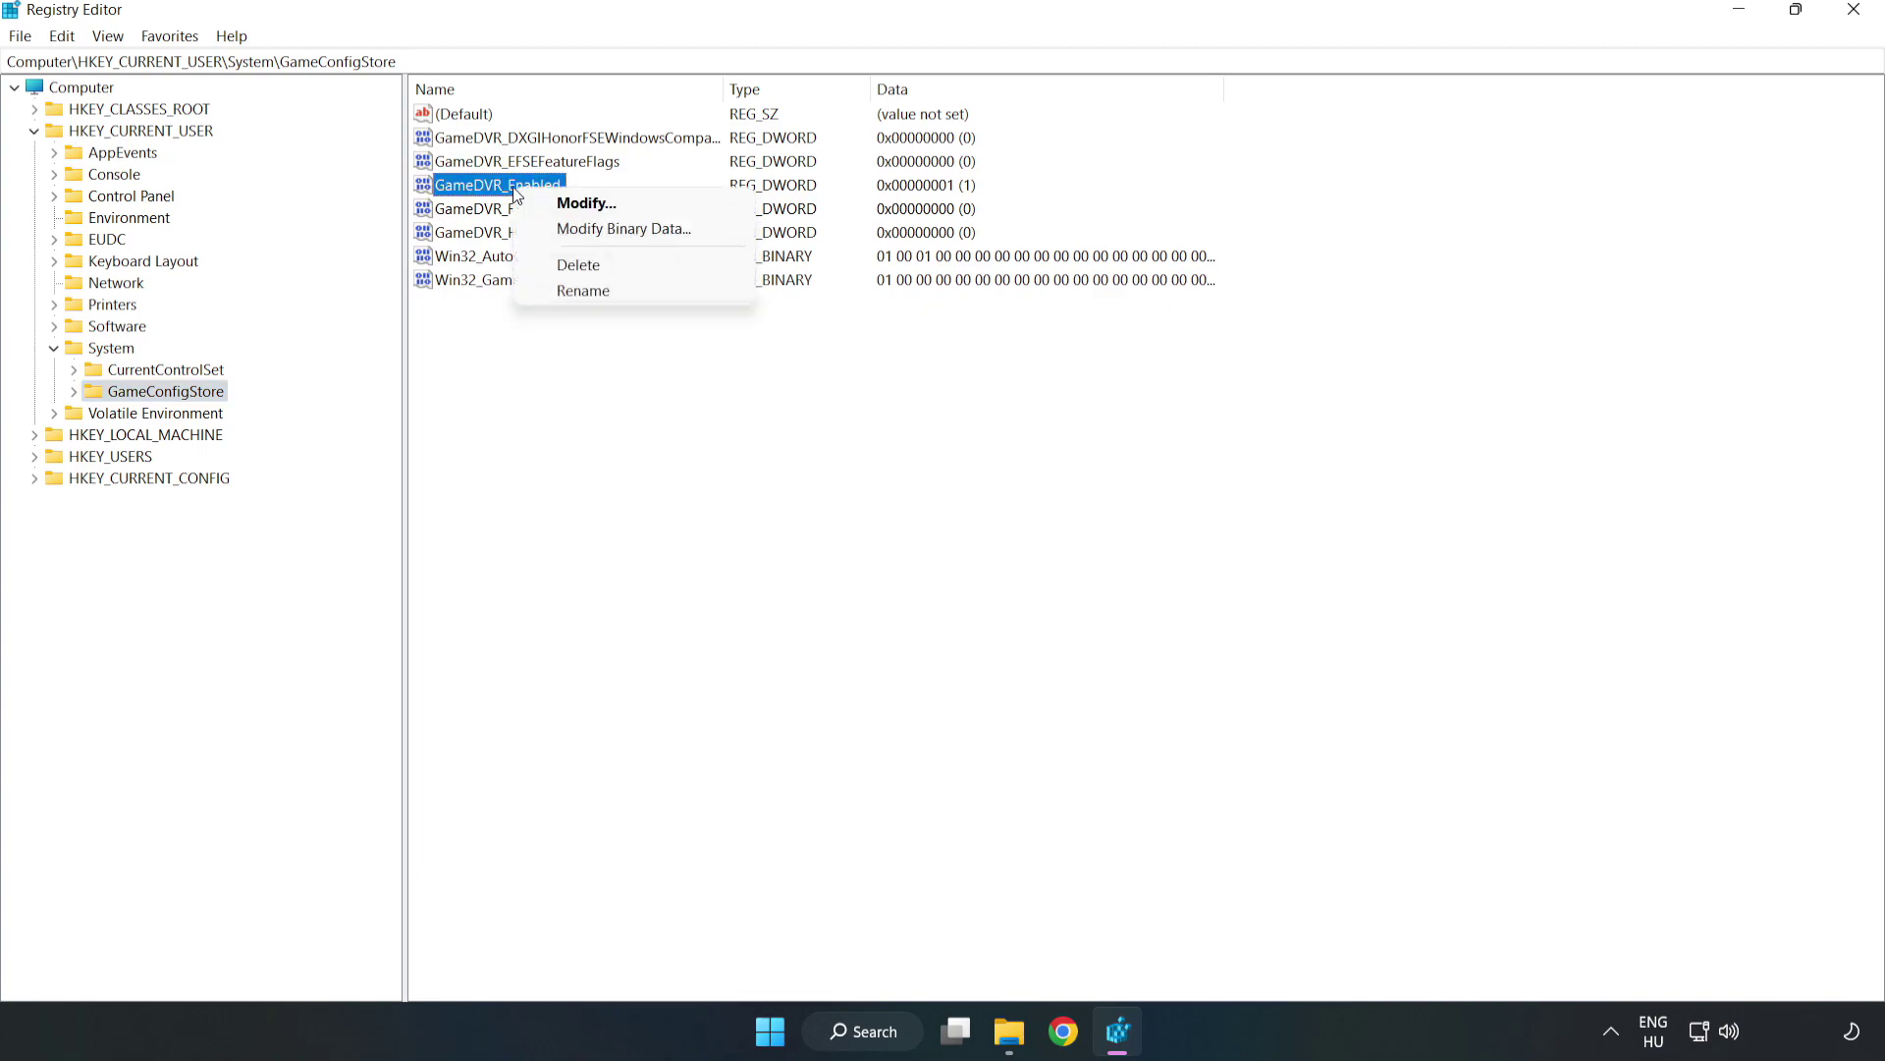
pyautogui.click(599, 204)
pyautogui.moveTo(481, 184); pyautogui.dragTo(1058, 404)
pyautogui.click(788, 515)
pyautogui.moveTo(789, 515); pyautogui.dragTo(654, 493)
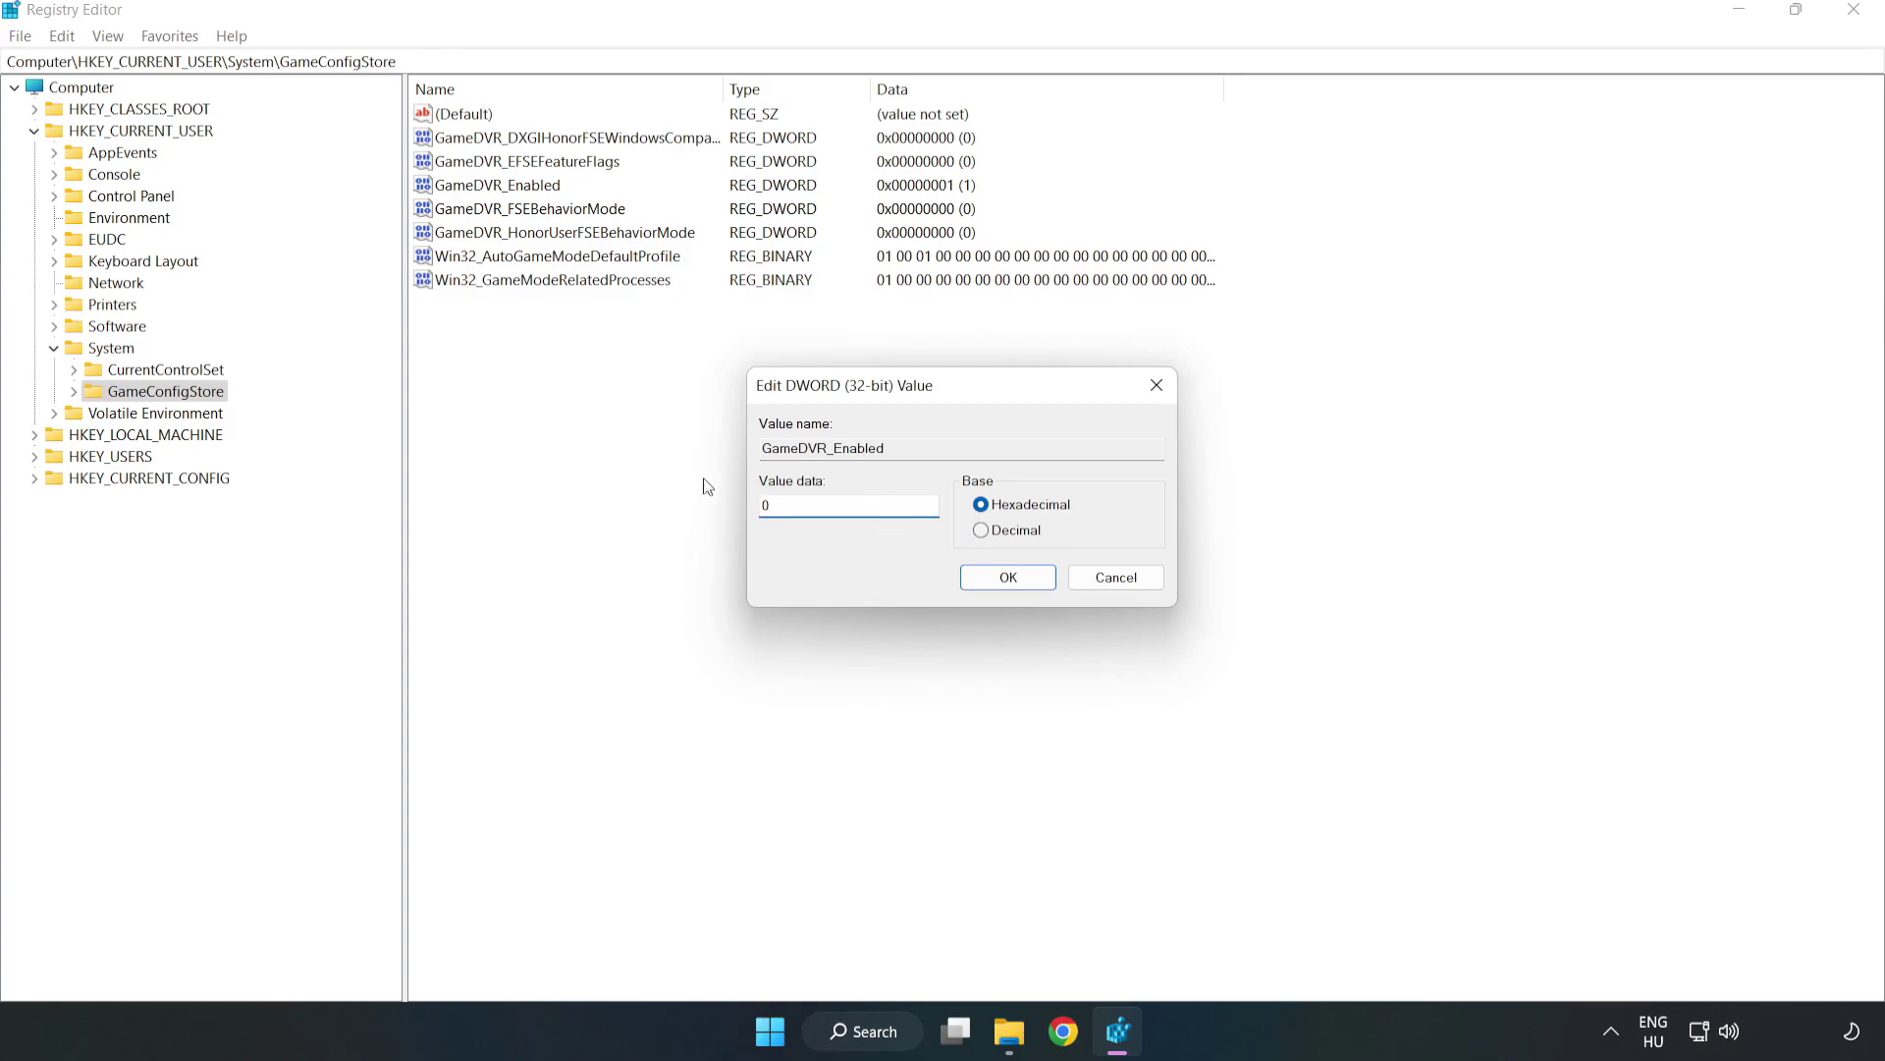
pyautogui.click(1009, 580)
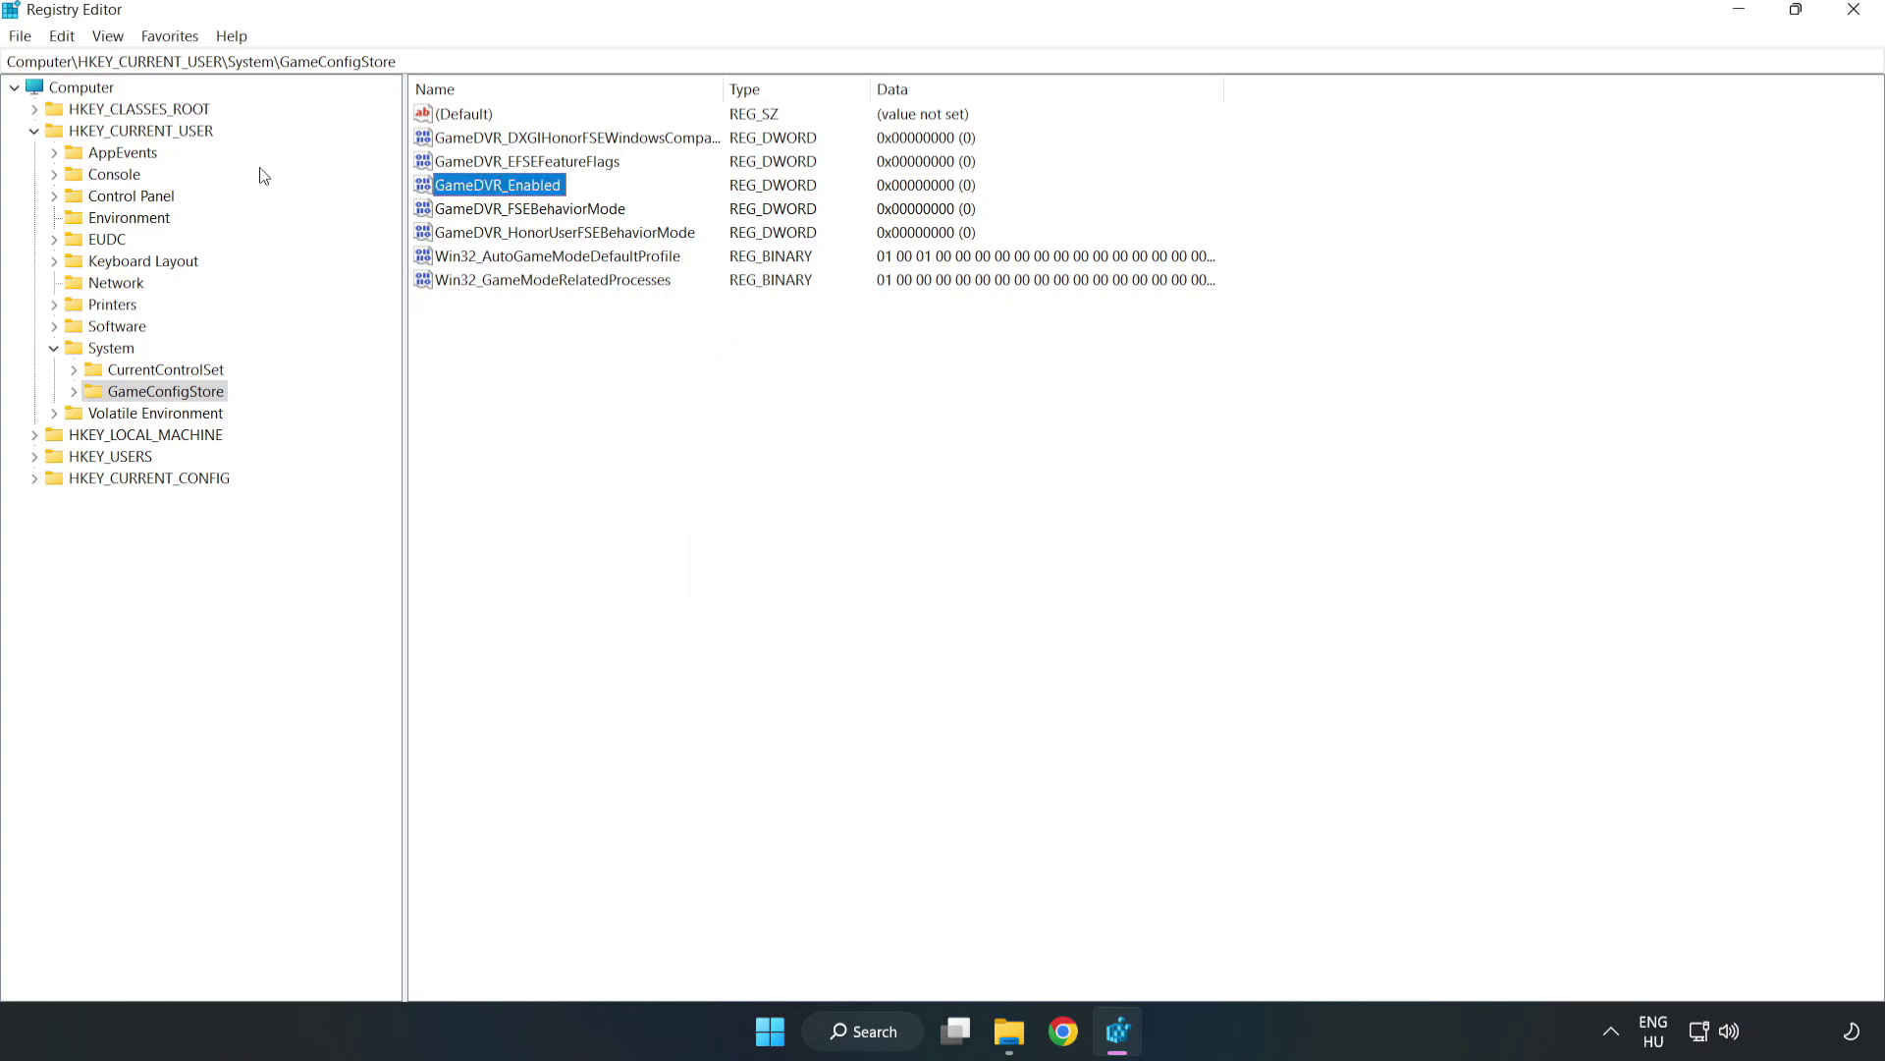
pyautogui.click(35, 132)
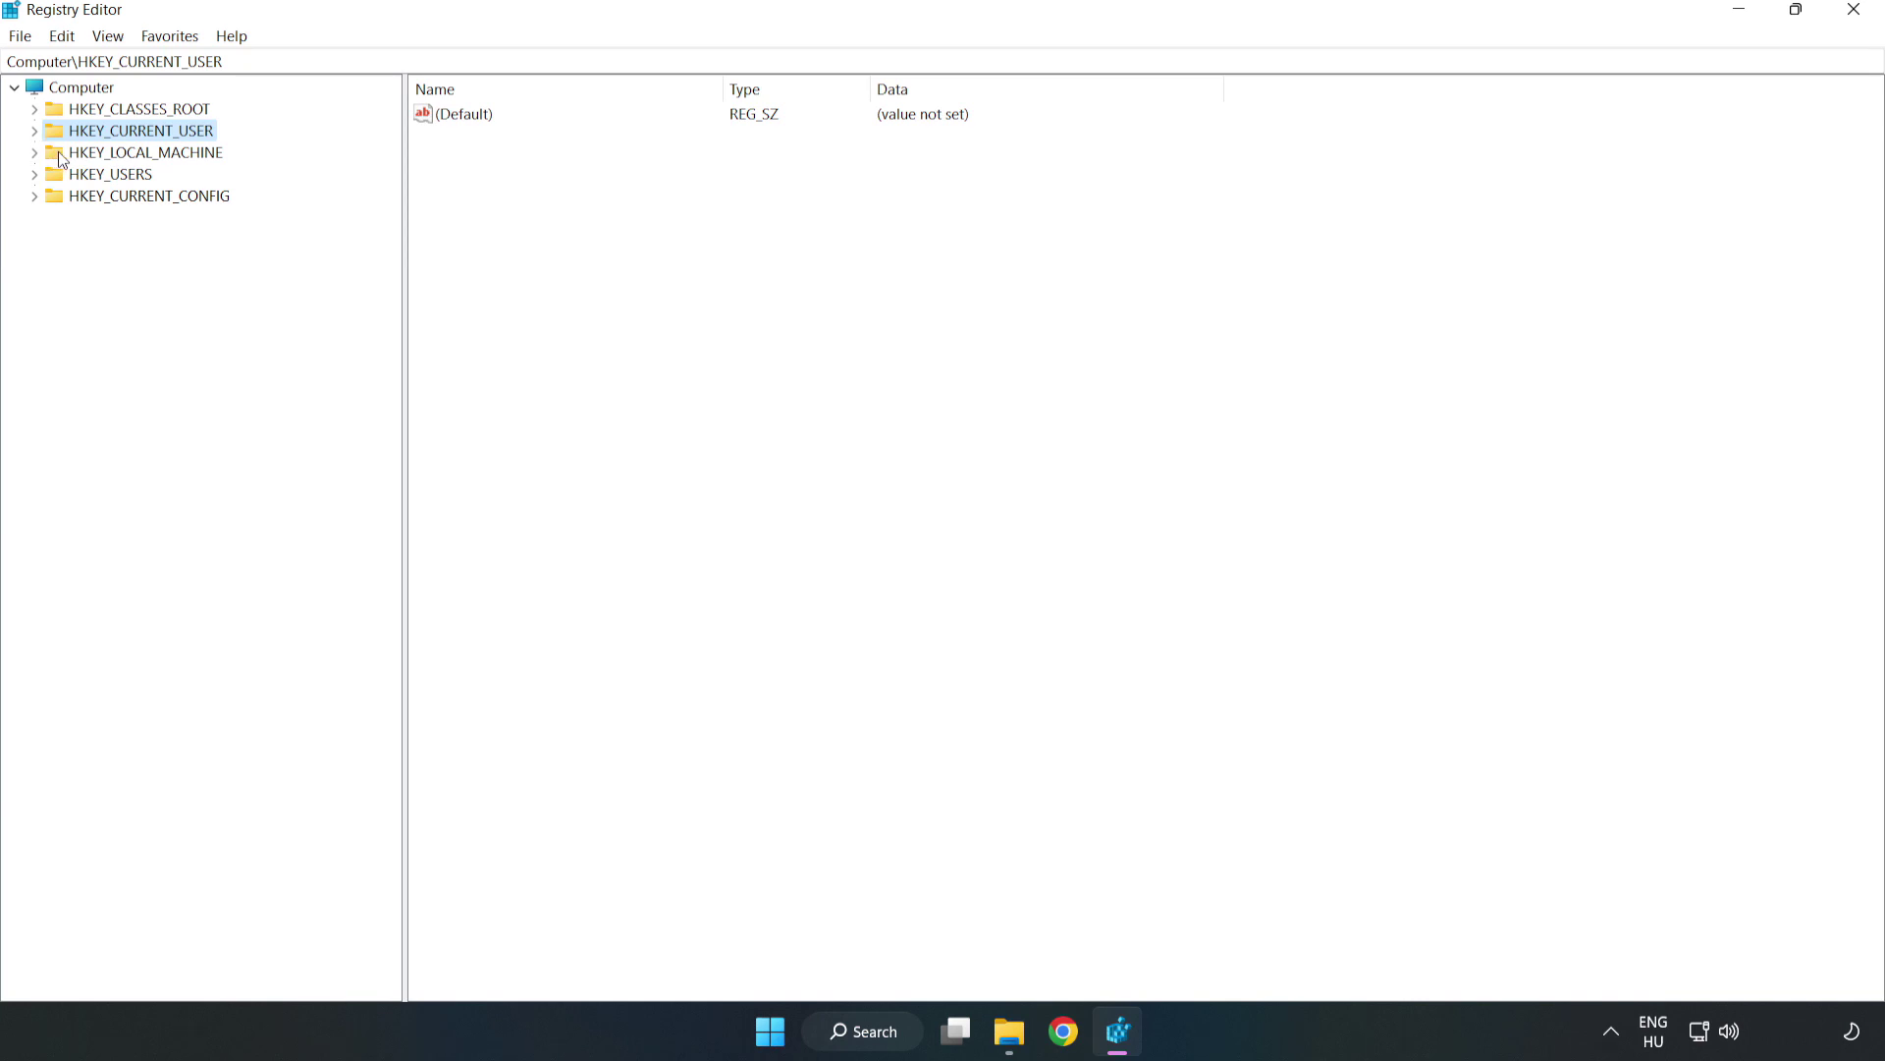
# Navigate to HKEY_LOCAL_MACHINE\SOFTWARE\Microsoft\PolicyManager\default\ApplicationManagement\AllowGameDVR to show its values
pyautogui.doubleClick(45, 155)
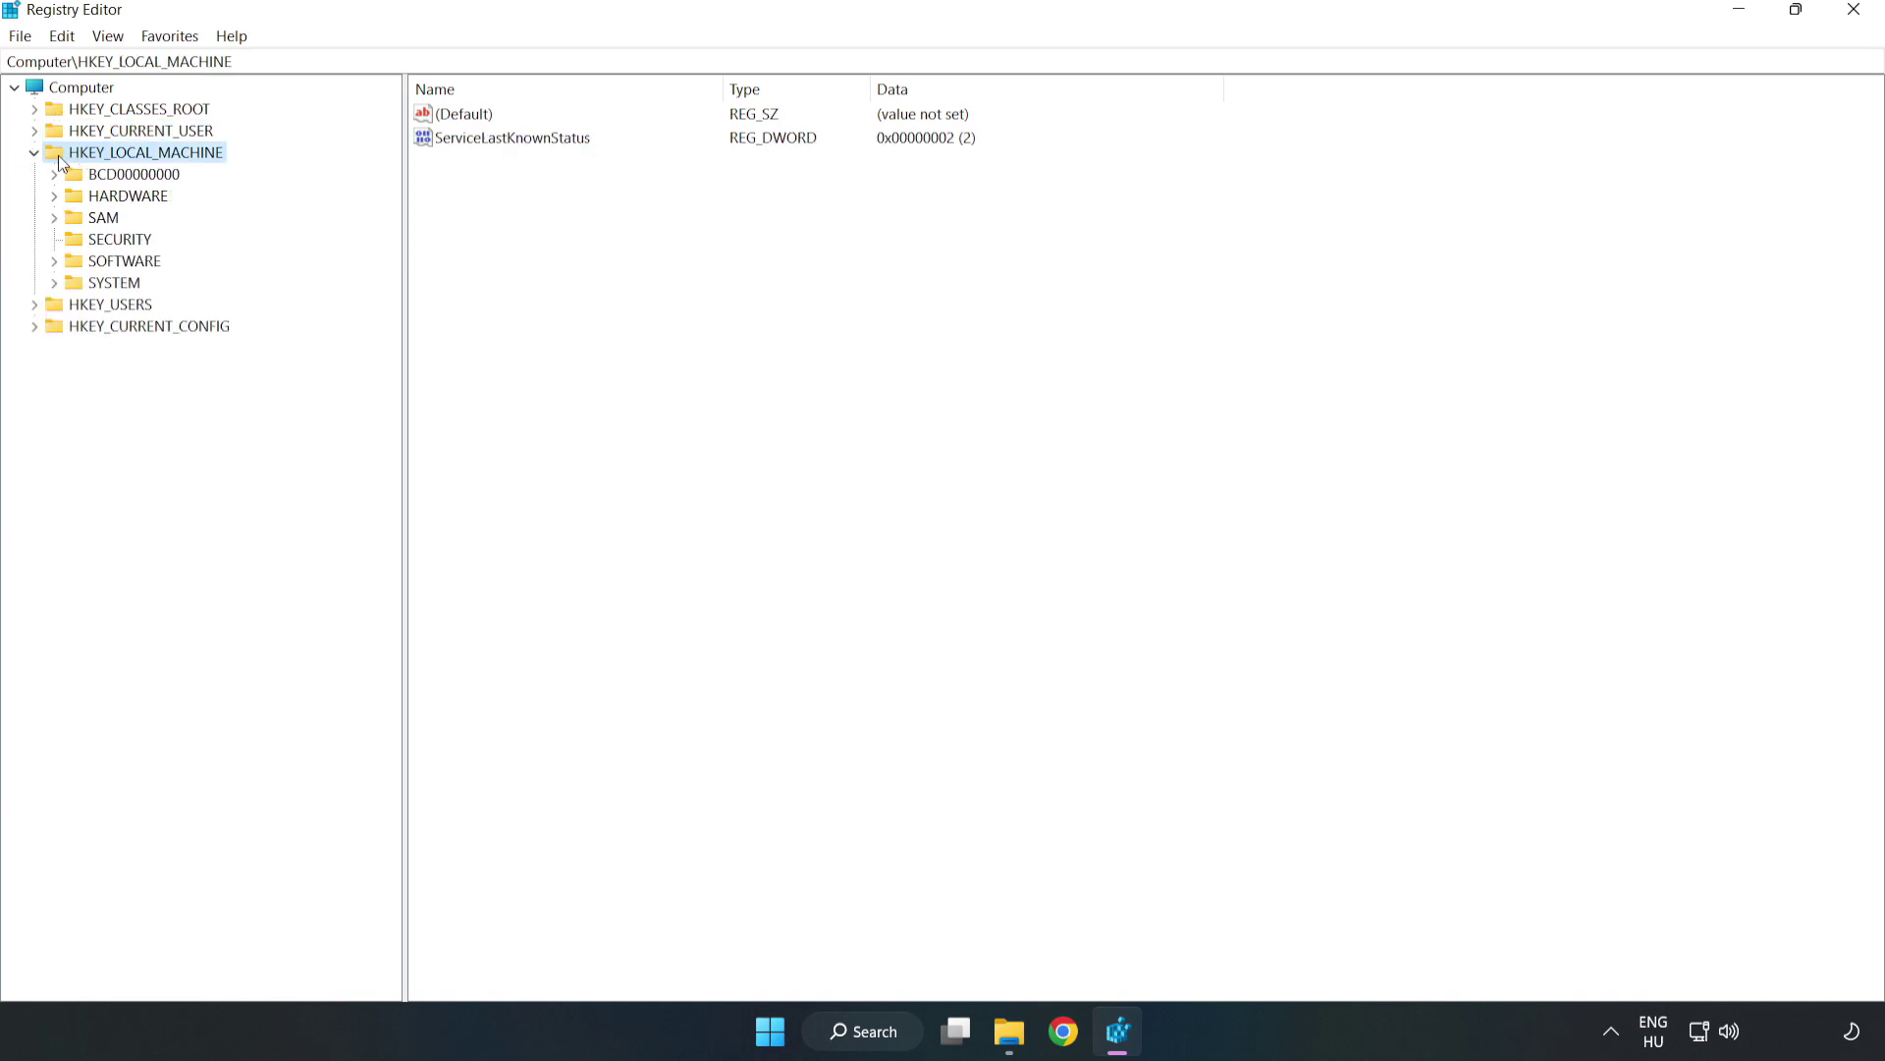
pyautogui.click(55, 261)
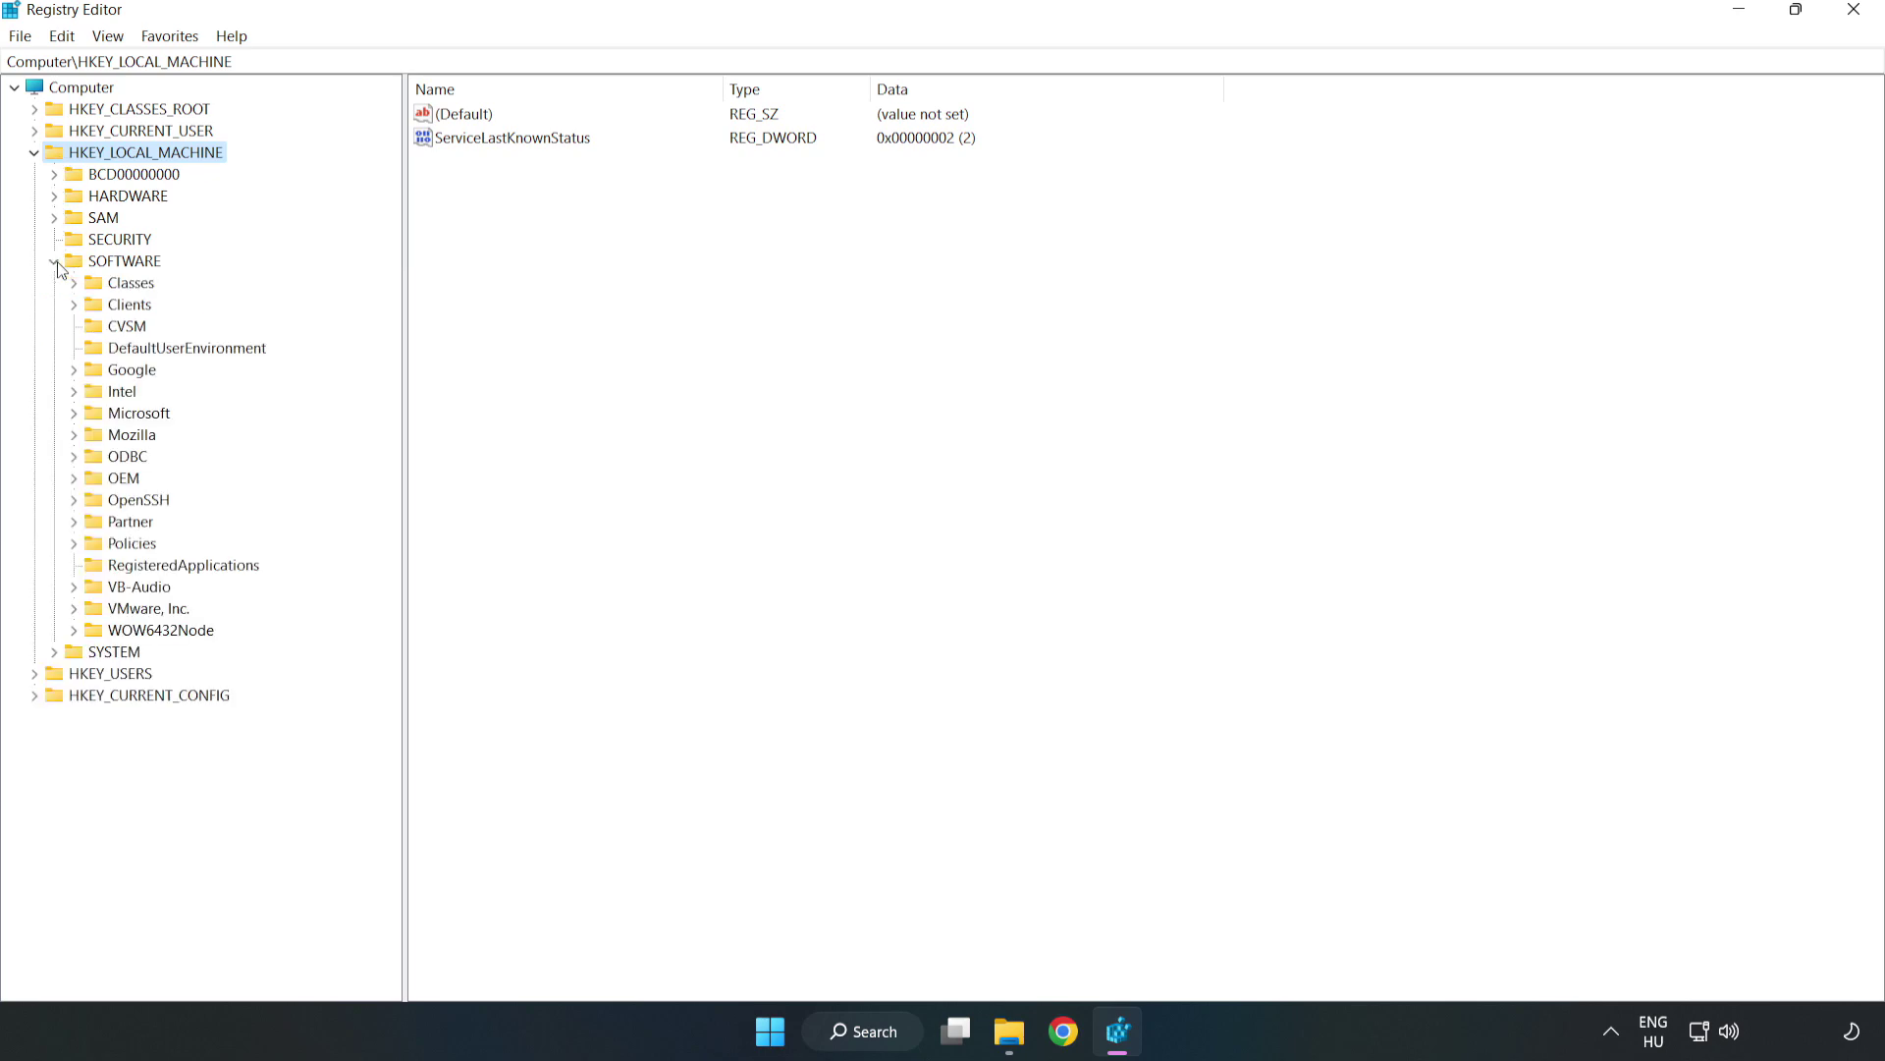
pyautogui.click(74, 416)
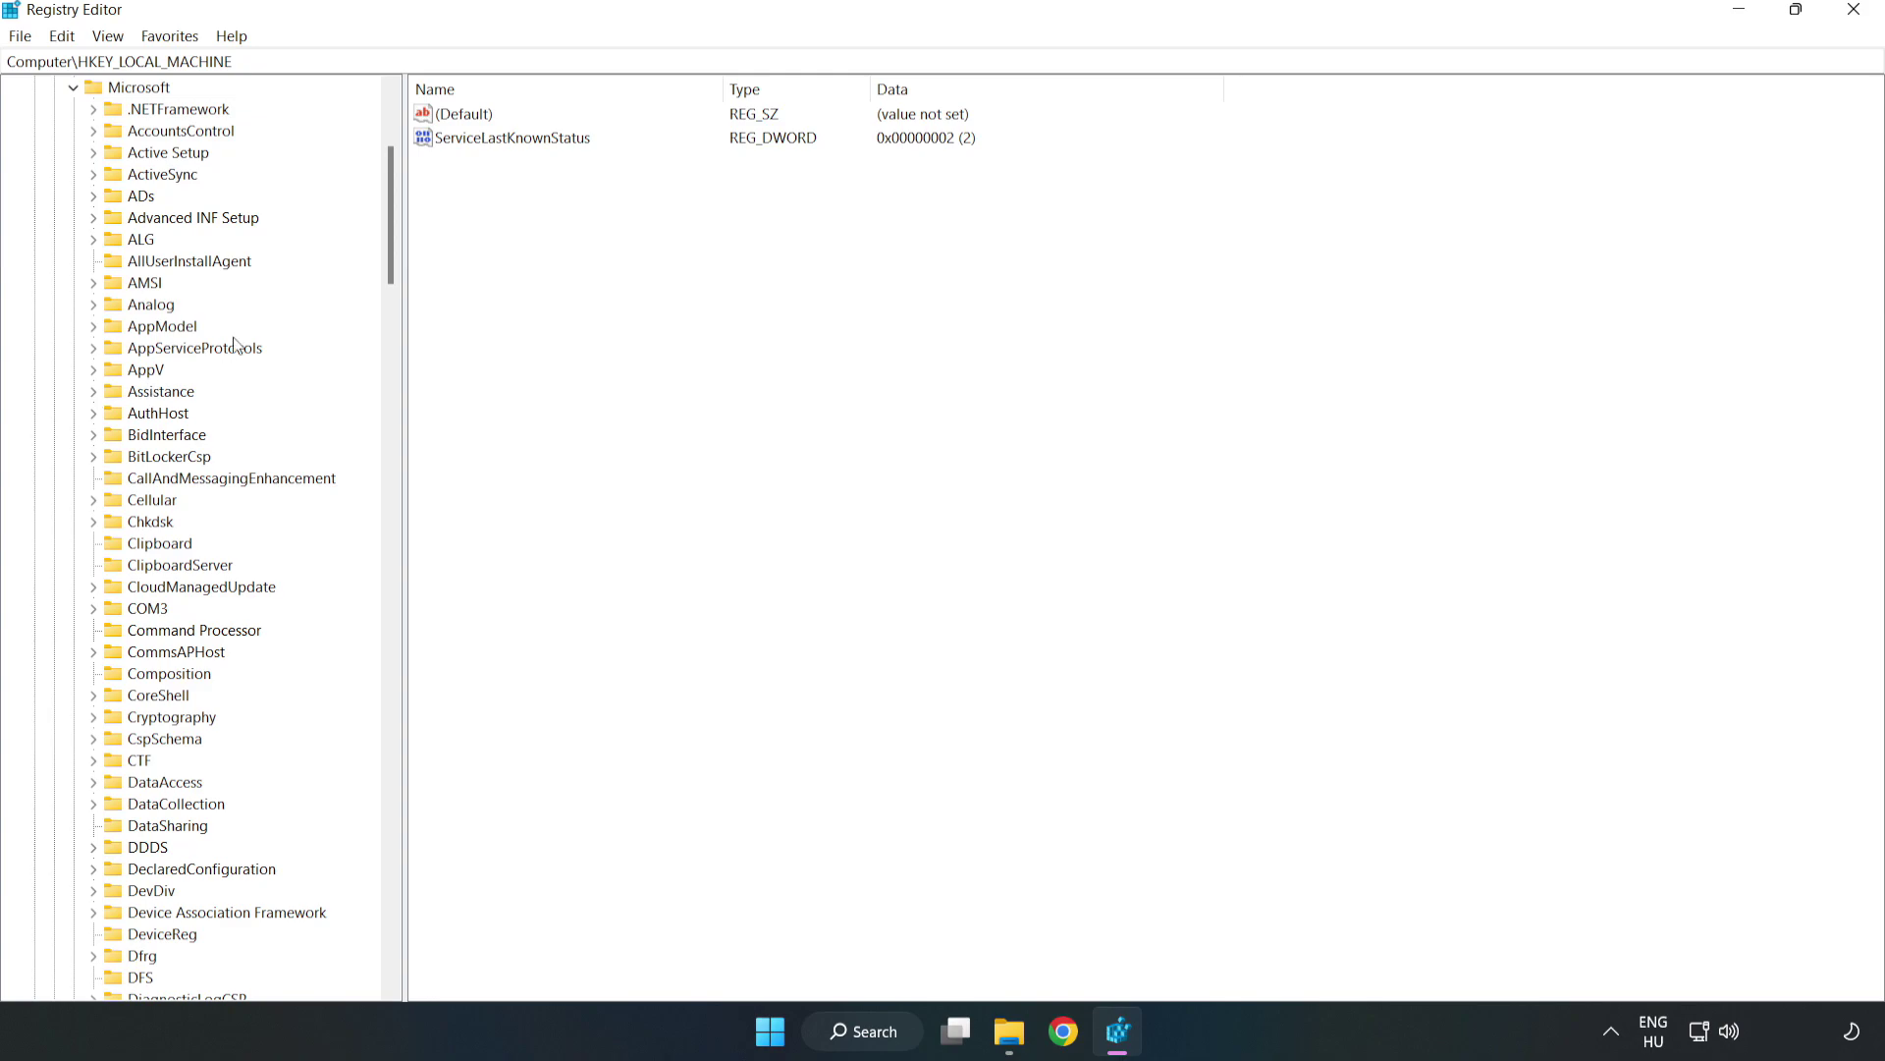
pyautogui.scroll(-1, 397, 283)
pyautogui.moveTo(391, 283); pyautogui.dragTo(416, 685)
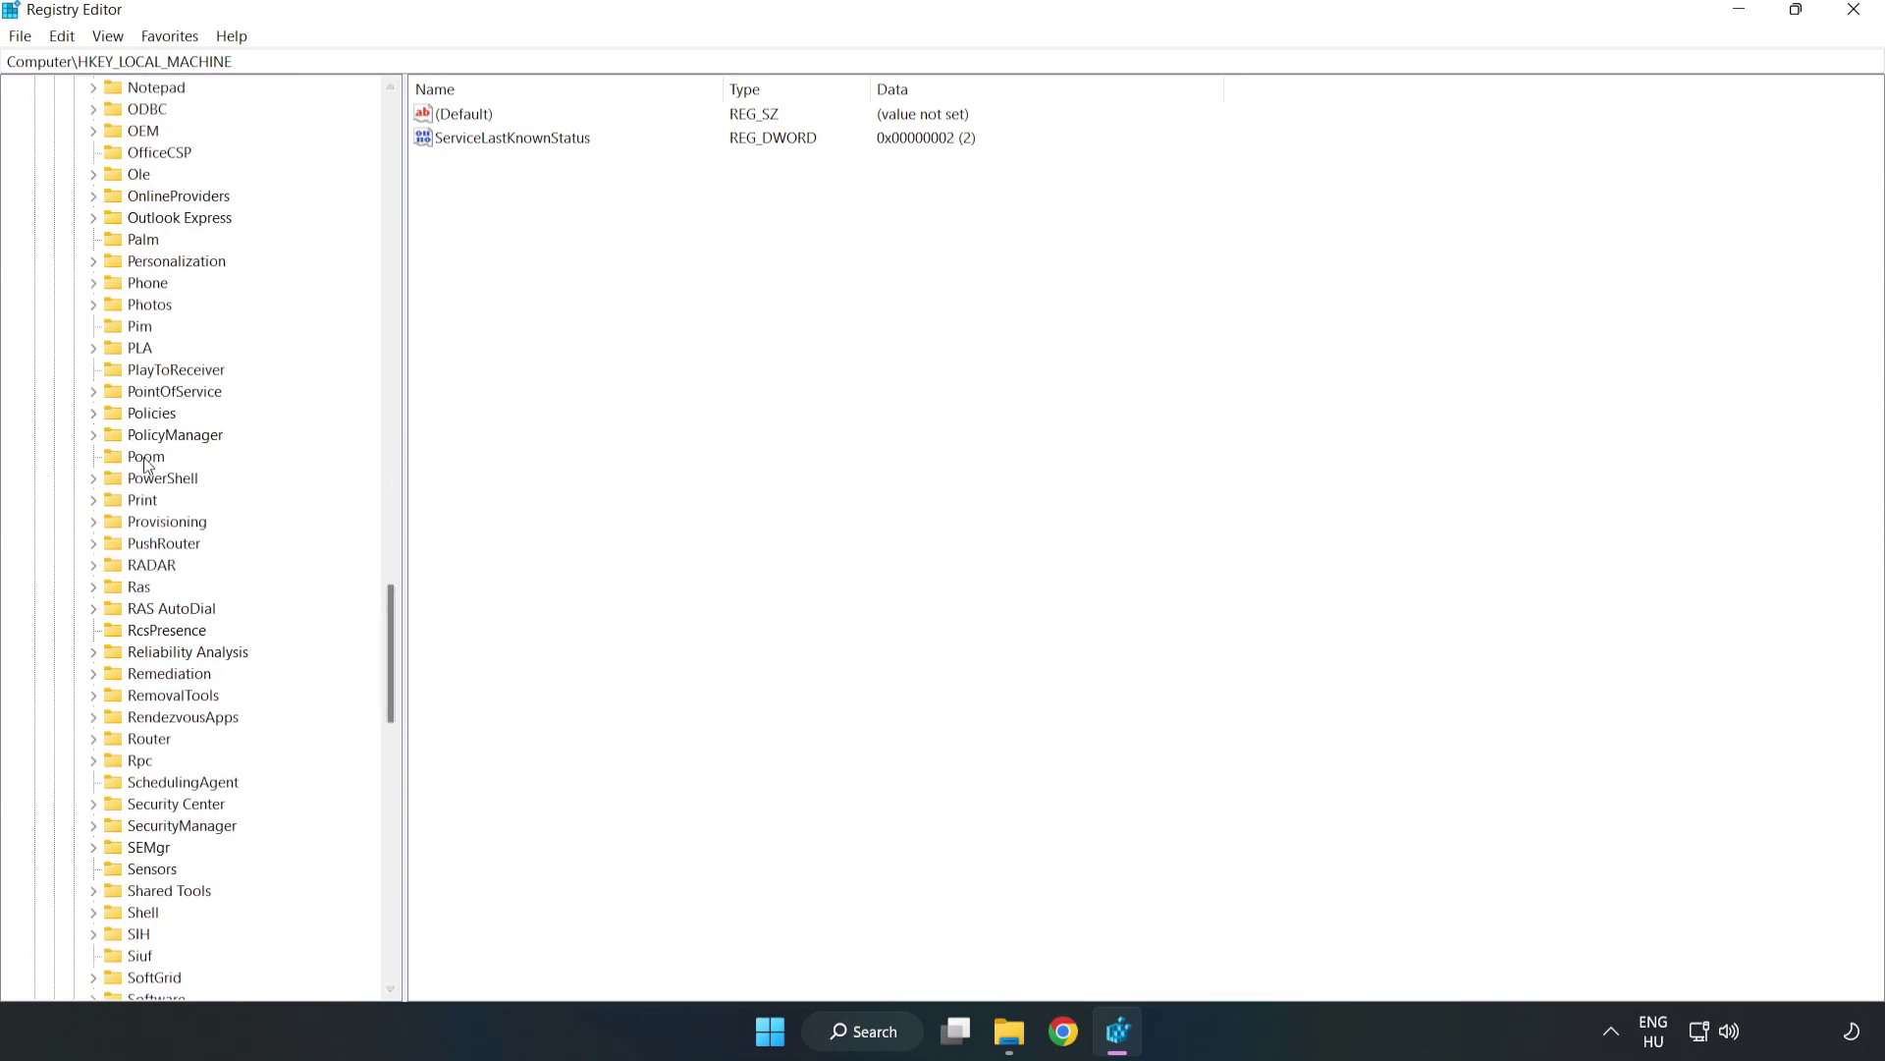
pyautogui.click(94, 435)
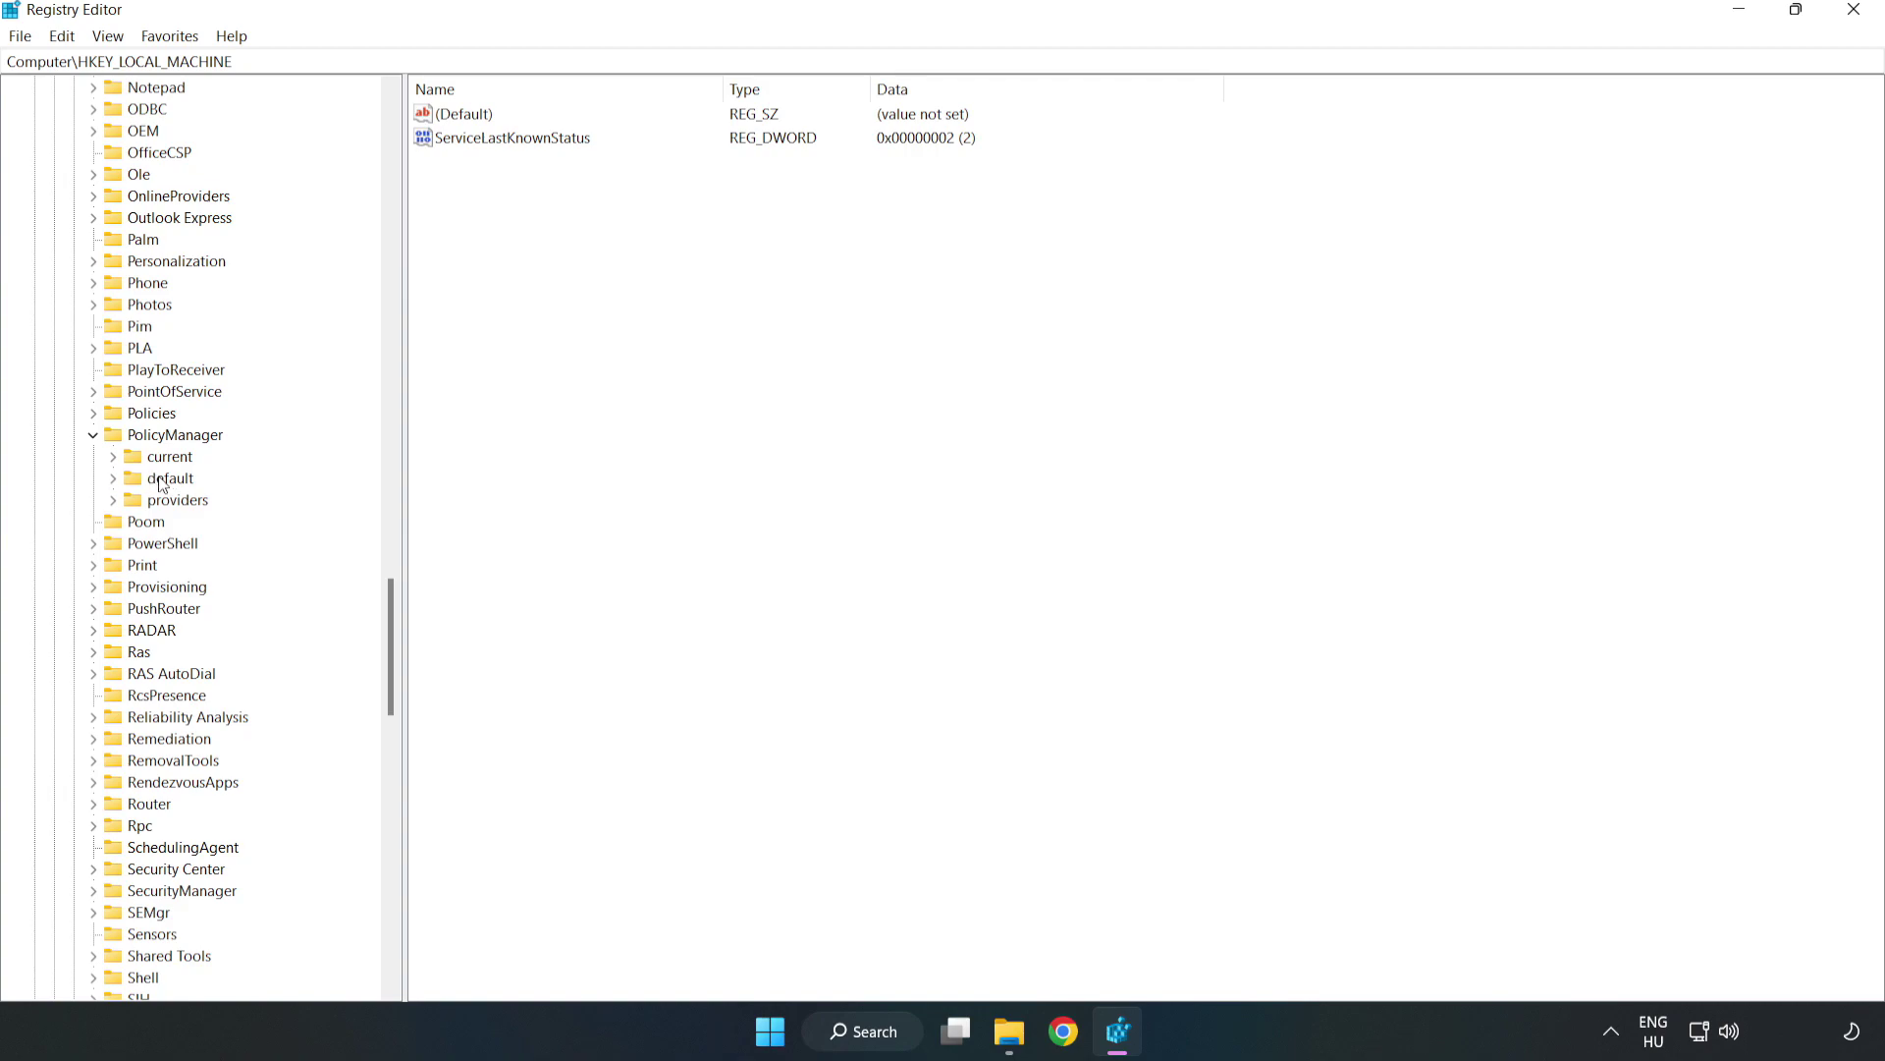
pyautogui.click(114, 479)
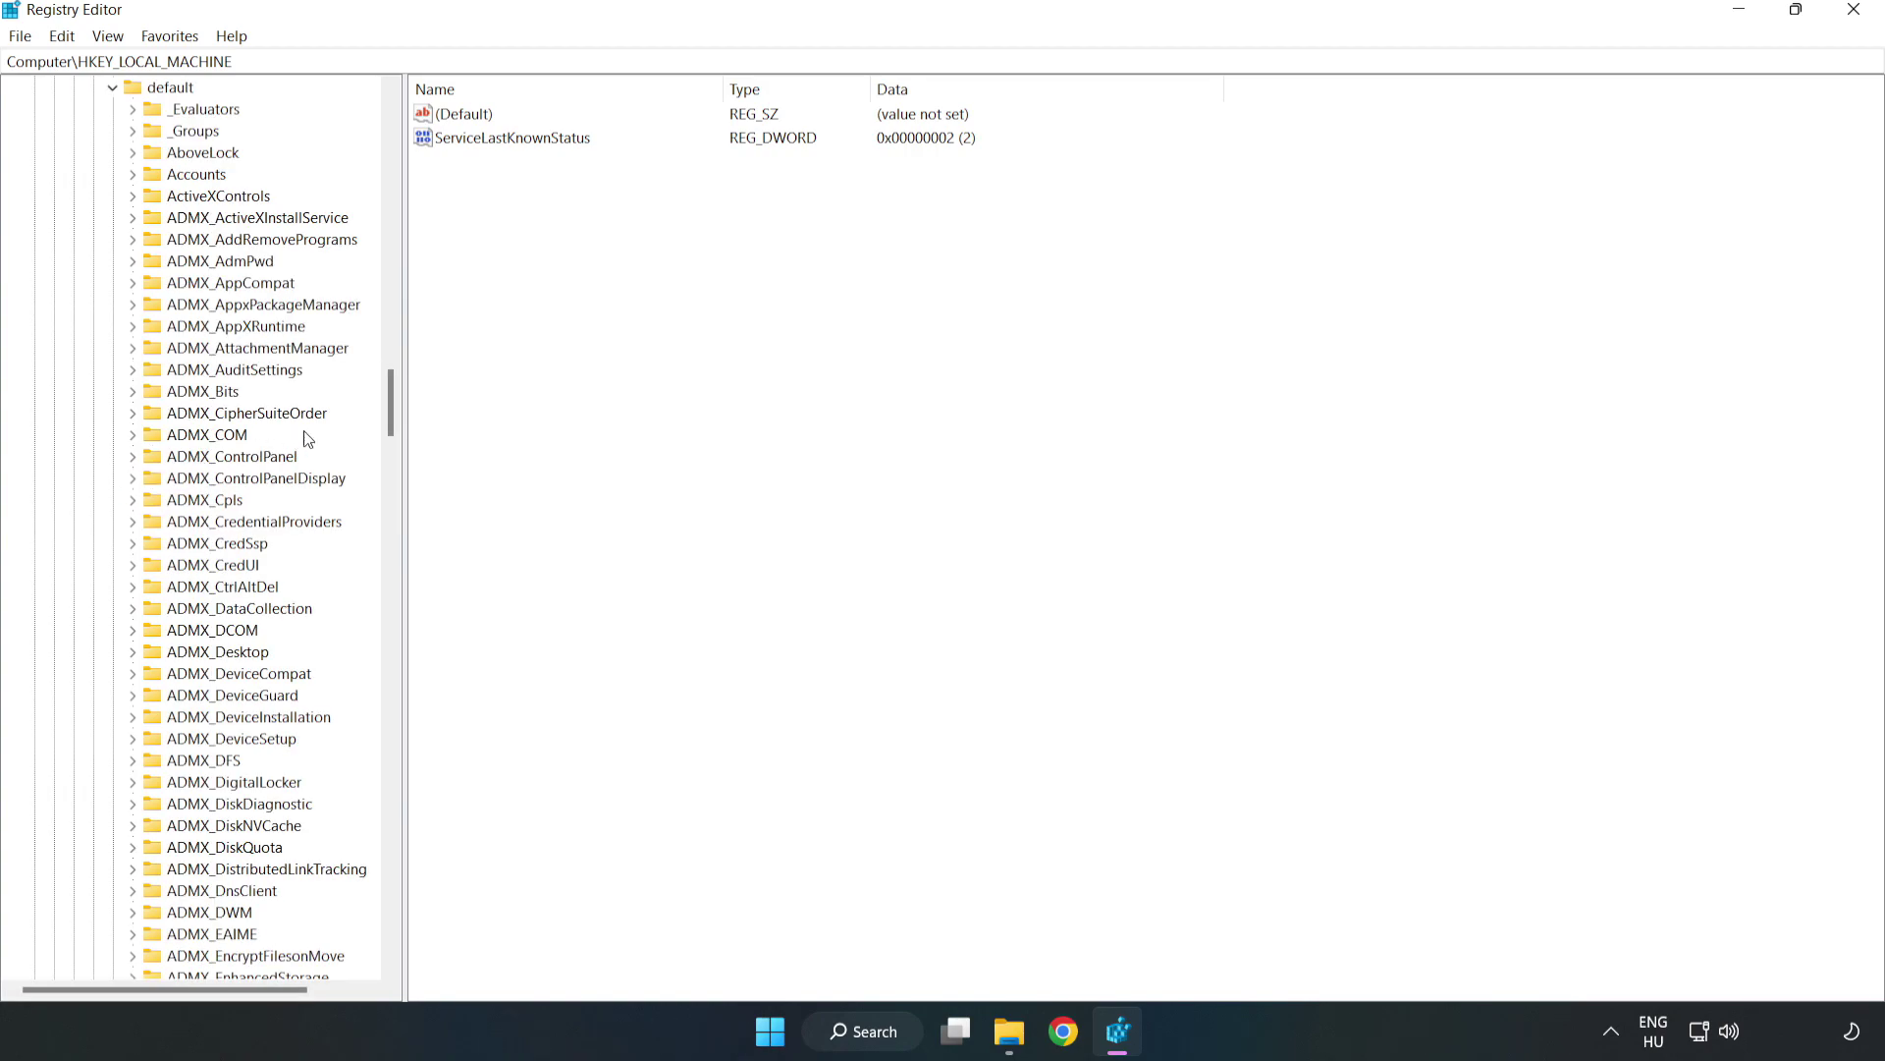
pyautogui.moveTo(389, 404); pyautogui.dragTo(381, 622)
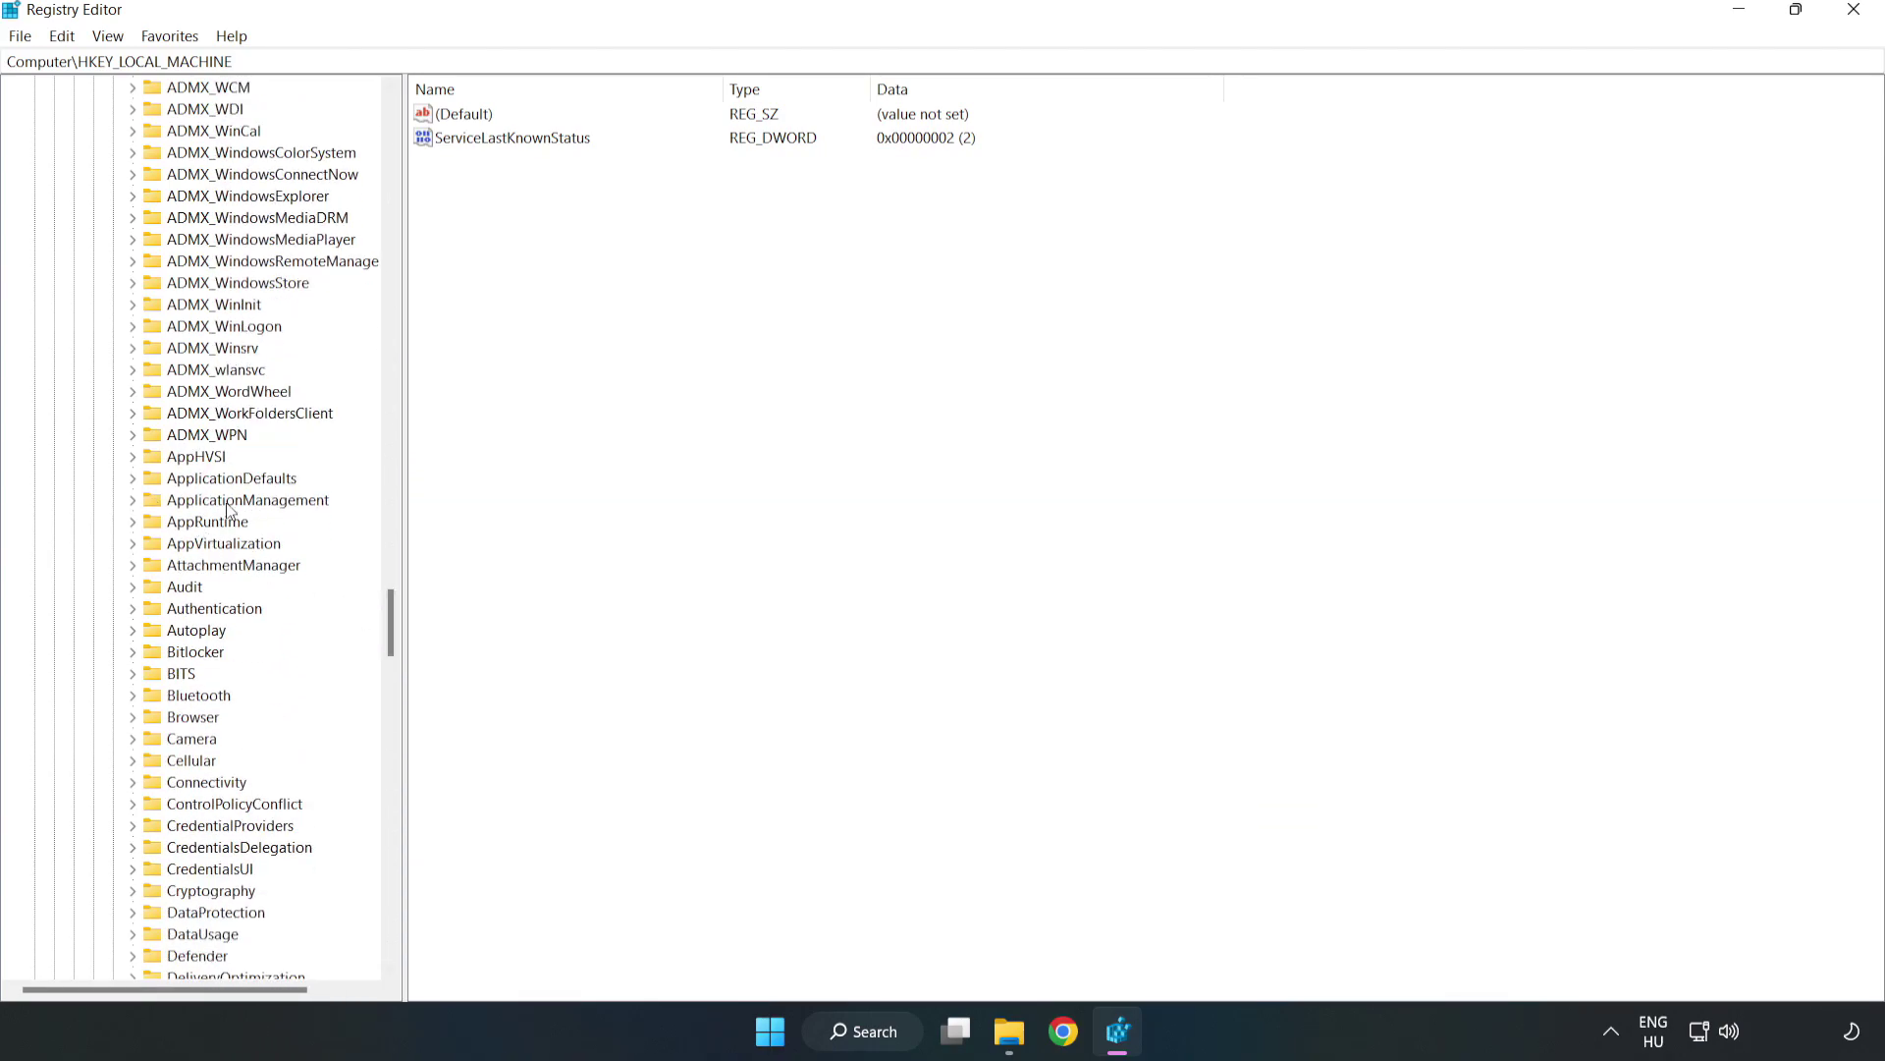
pyautogui.click(136, 500)
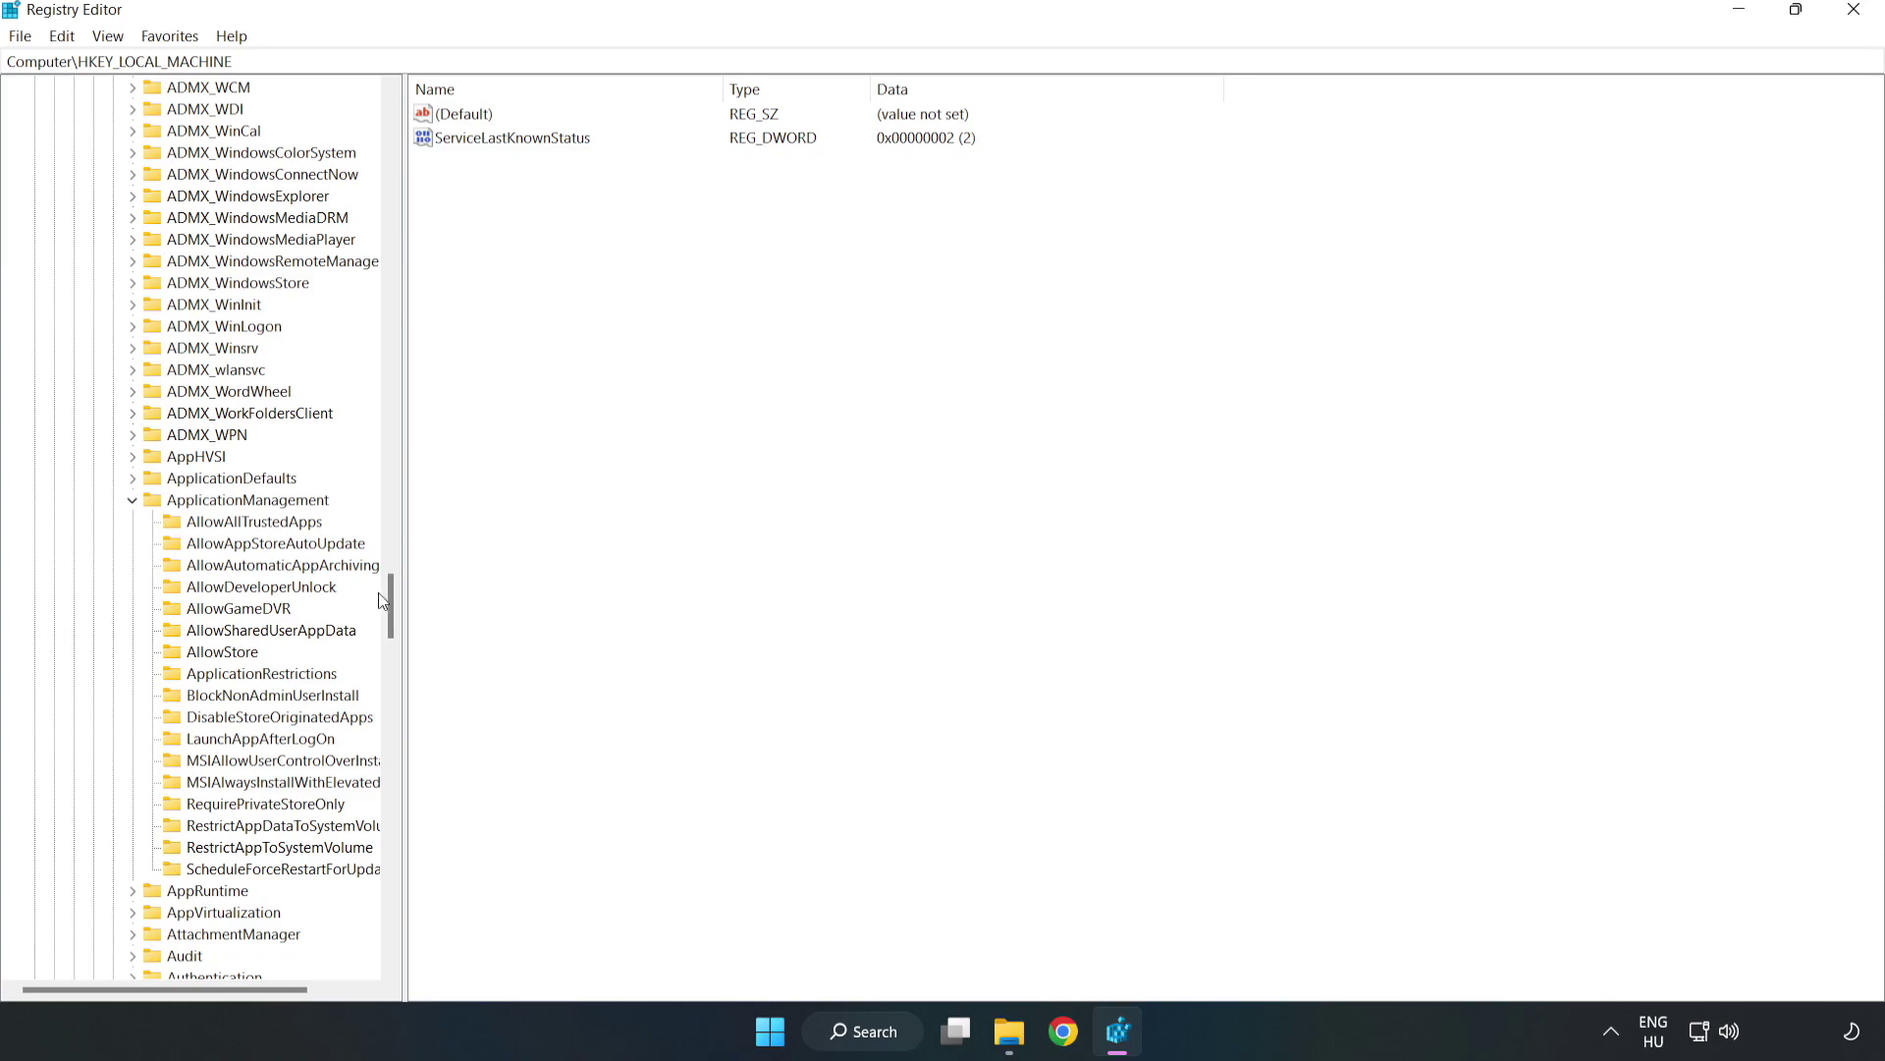
pyautogui.click(218, 611)
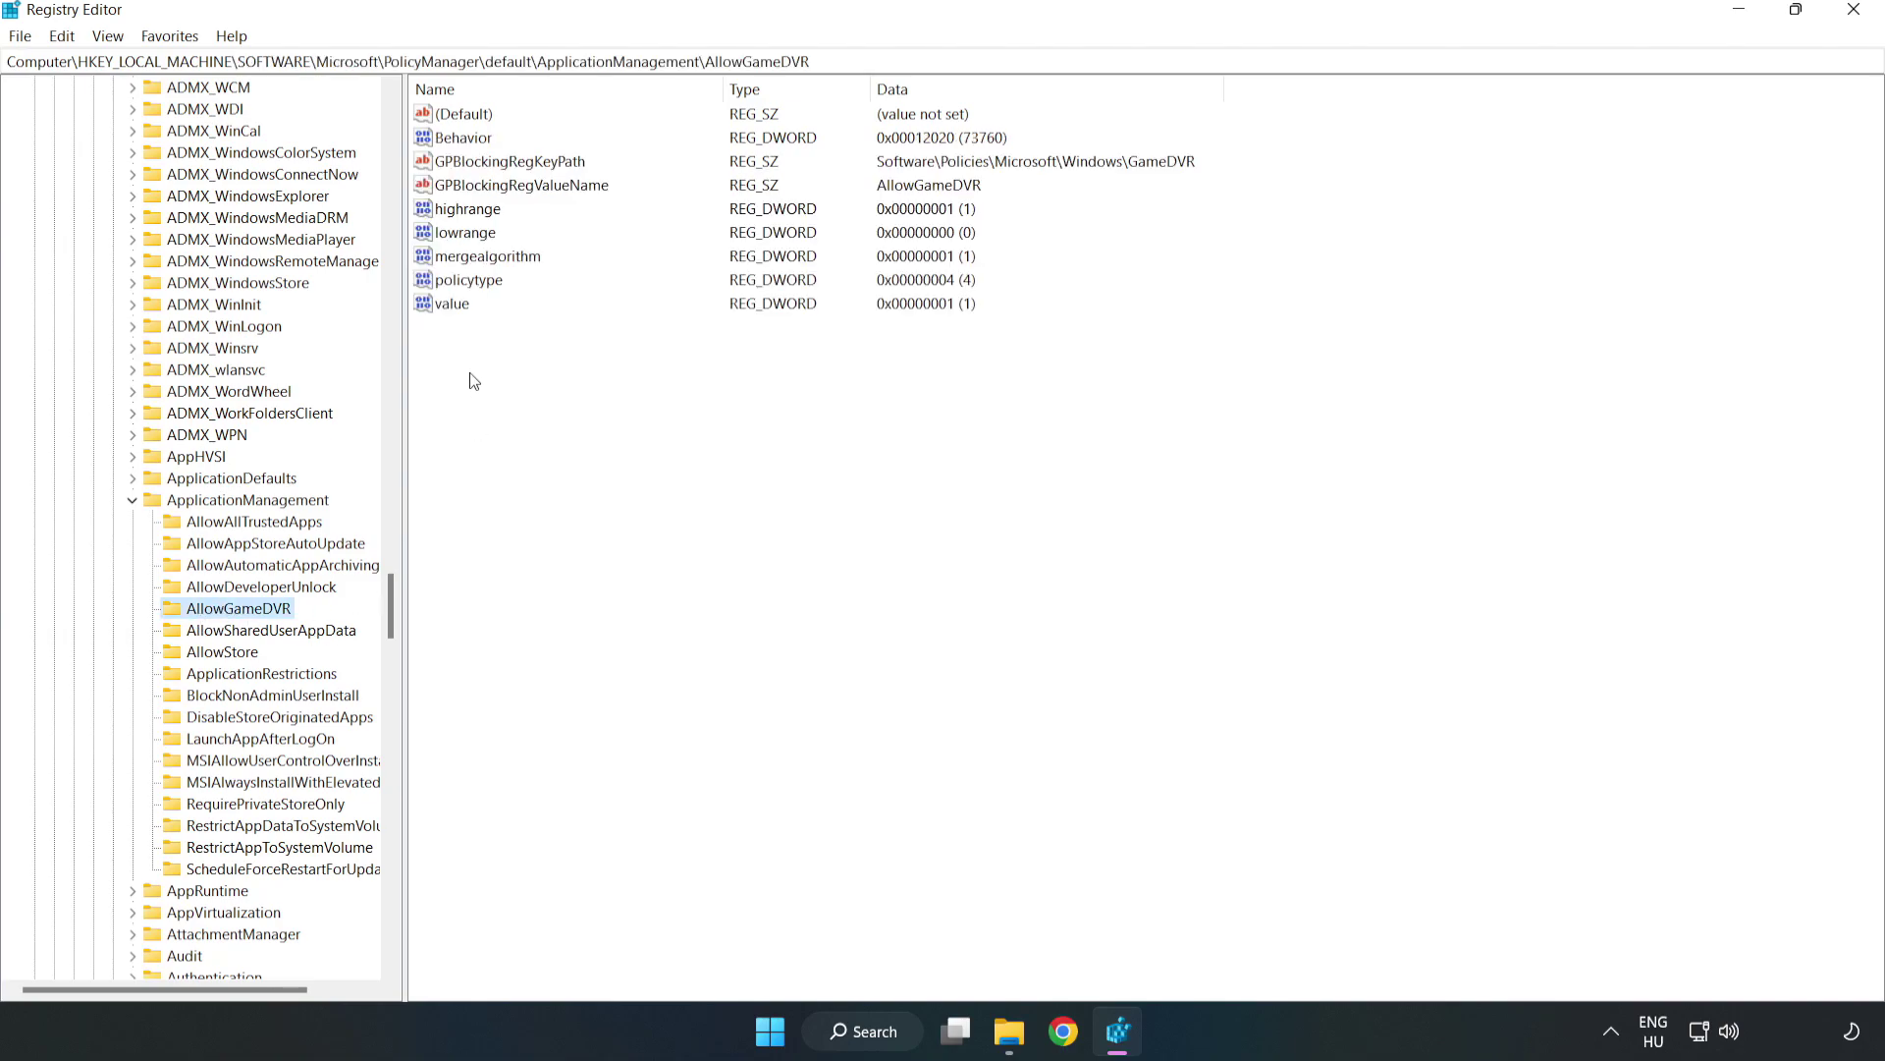
# Change the AllowGameDVR 'value' entry from 1 to 0 and close Registry Editor
pyautogui.click(441, 305)
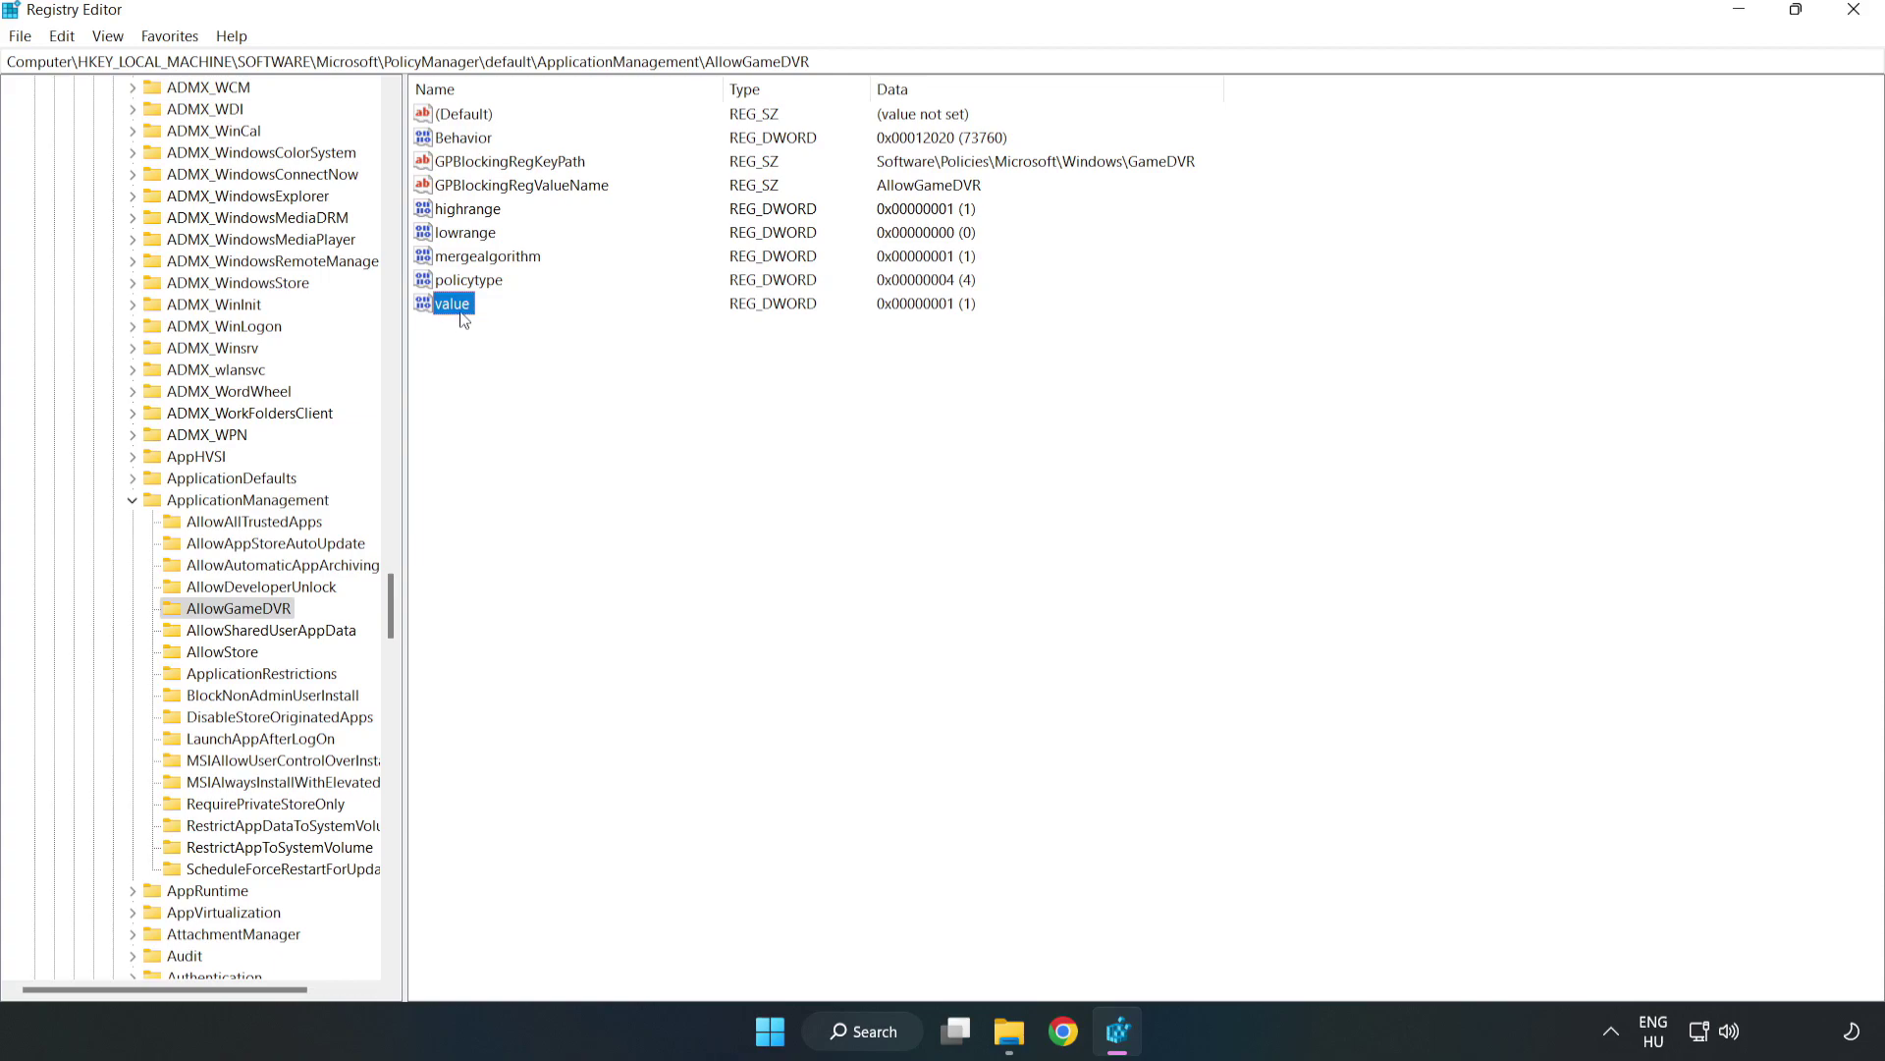
pyautogui.rightClick(462, 312)
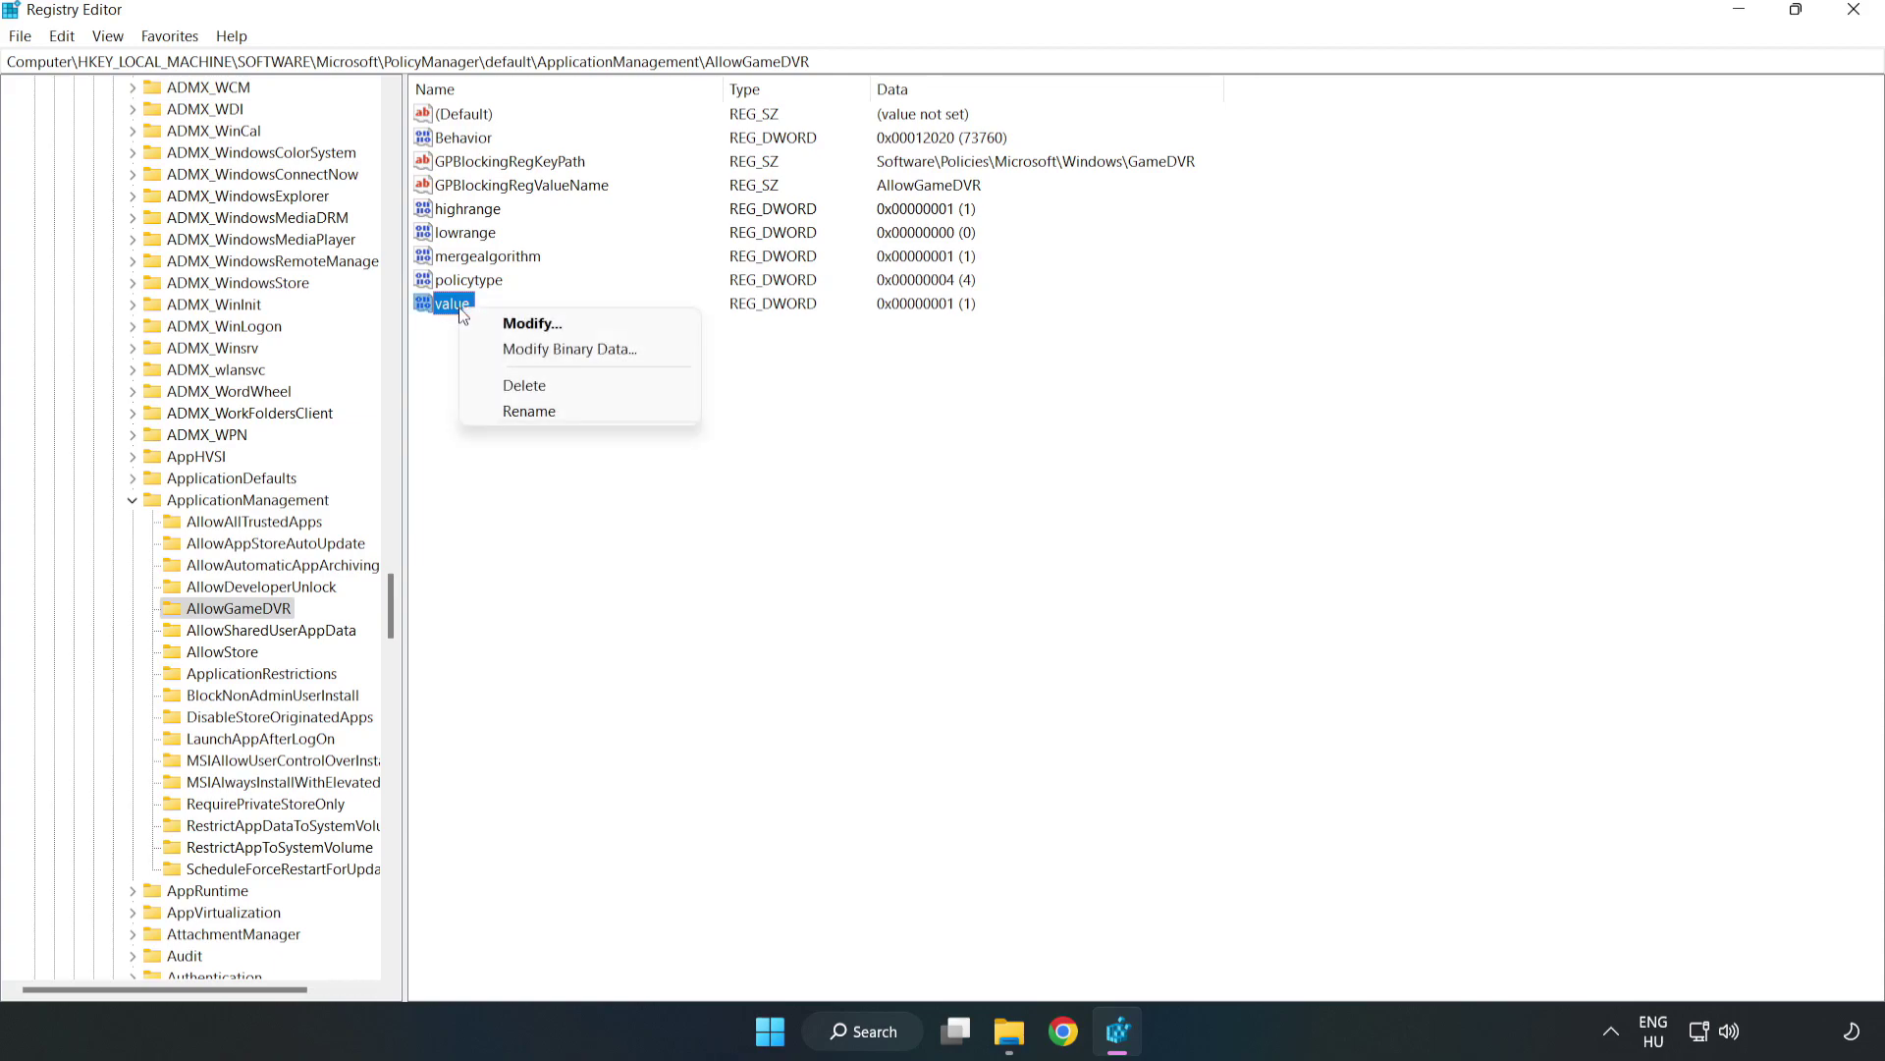
pyautogui.click(542, 324)
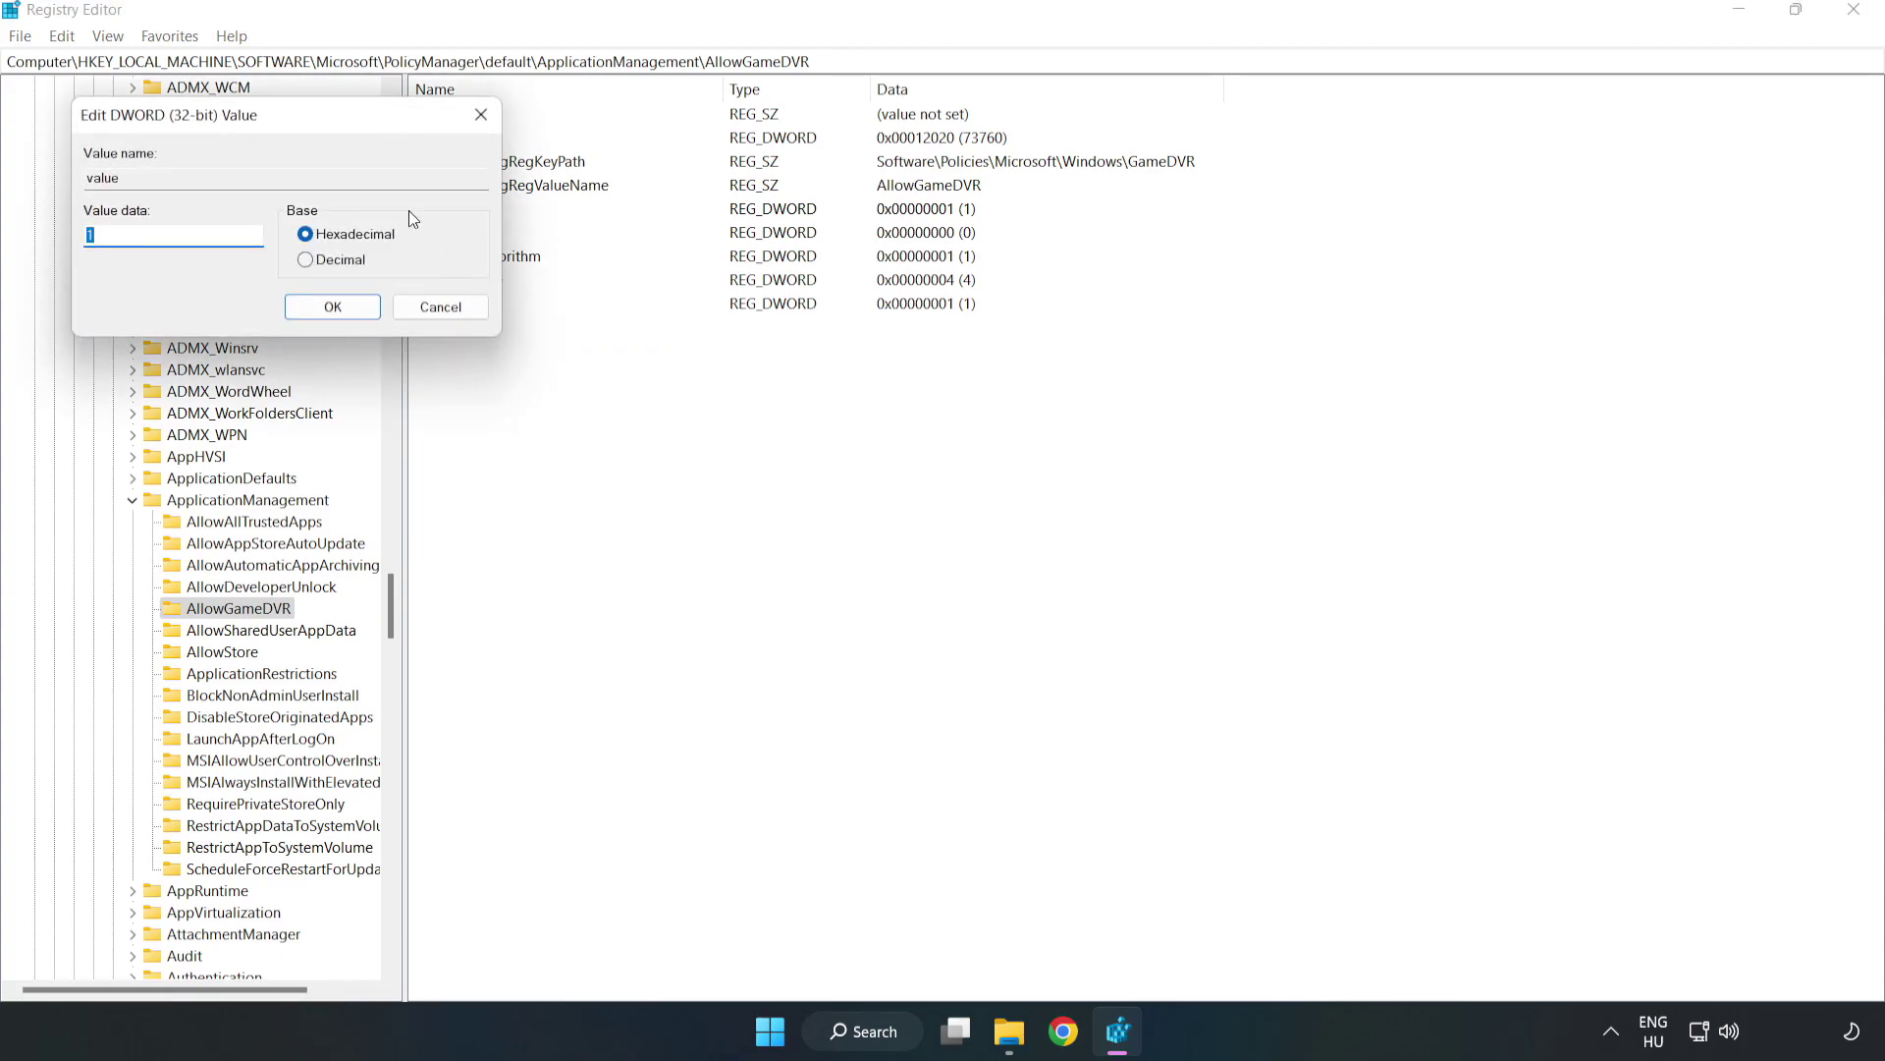
pyautogui.moveTo(353, 124); pyautogui.dragTo(959, 391)
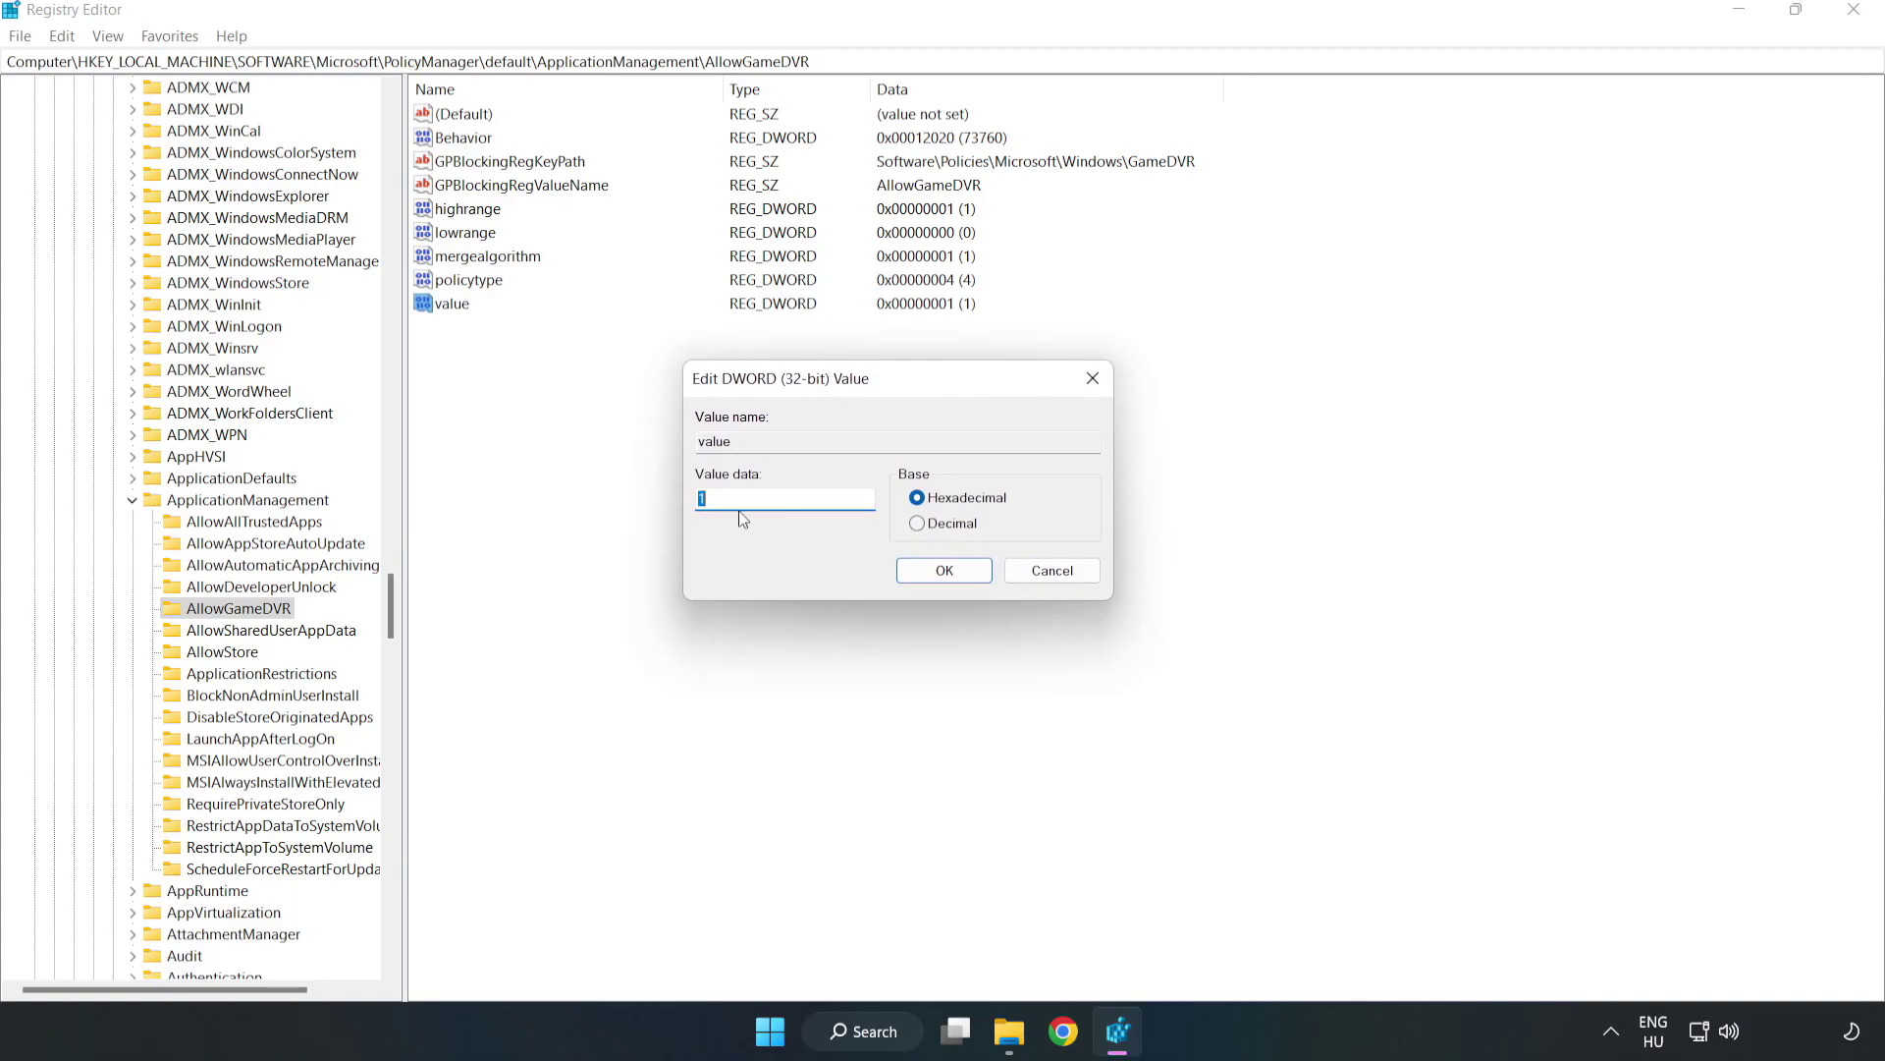
pyautogui.write('0')
pyautogui.click(920, 572)
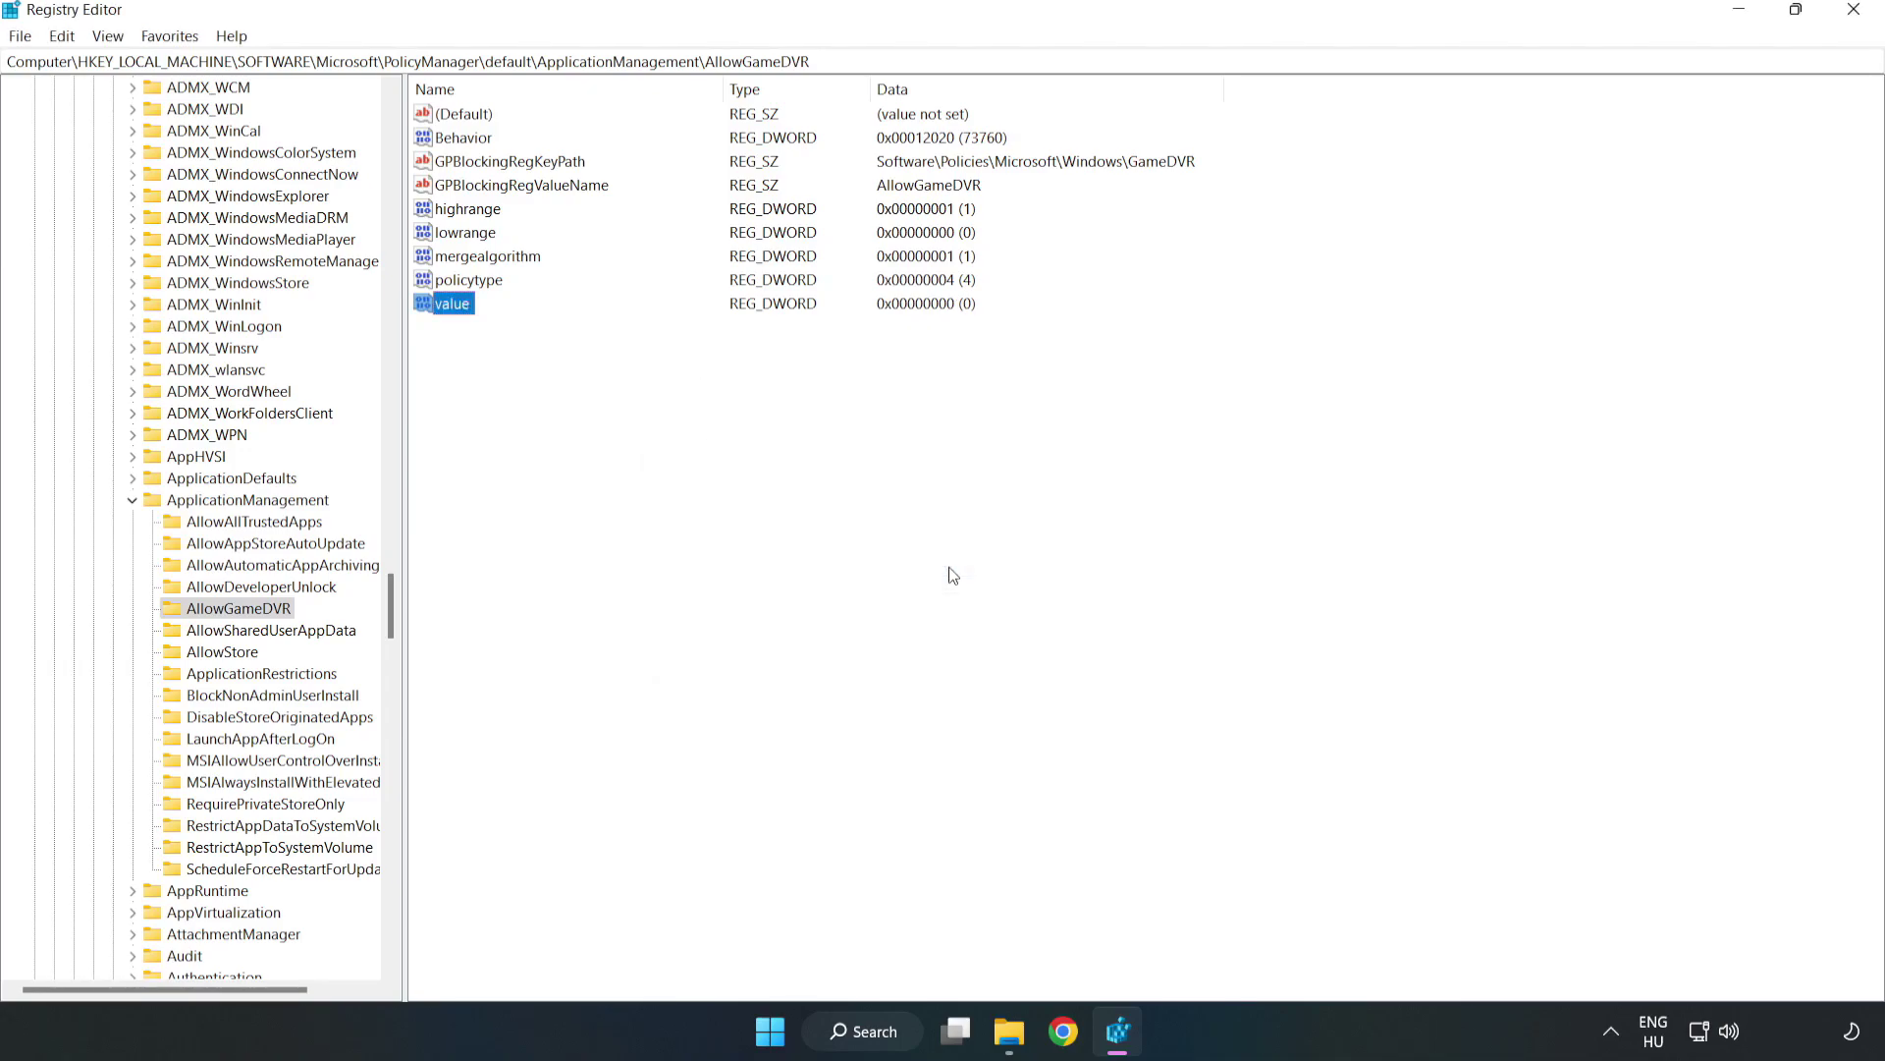
pyautogui.click(1854, 19)
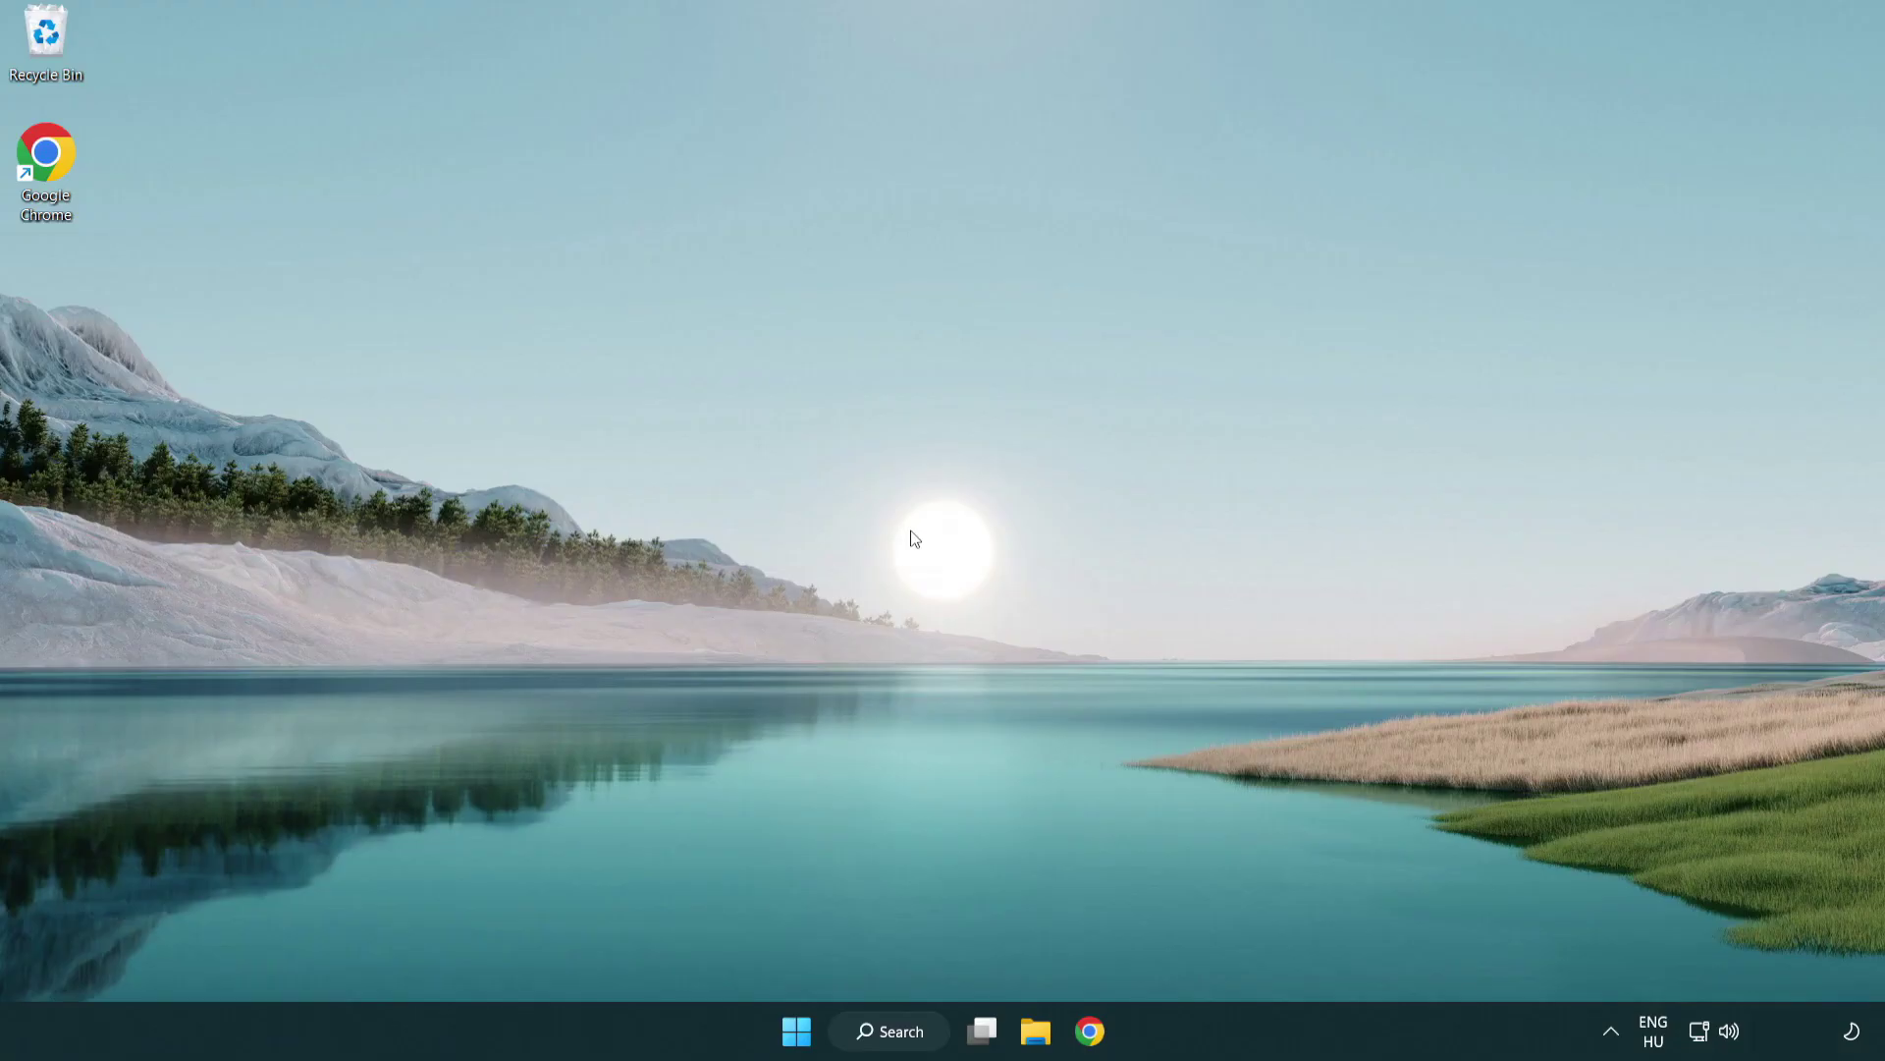
# In Chrome, download dxwebsetup.exe from the DirectX End-User Runtime Web Installer page
pyautogui.click(1098, 1039)
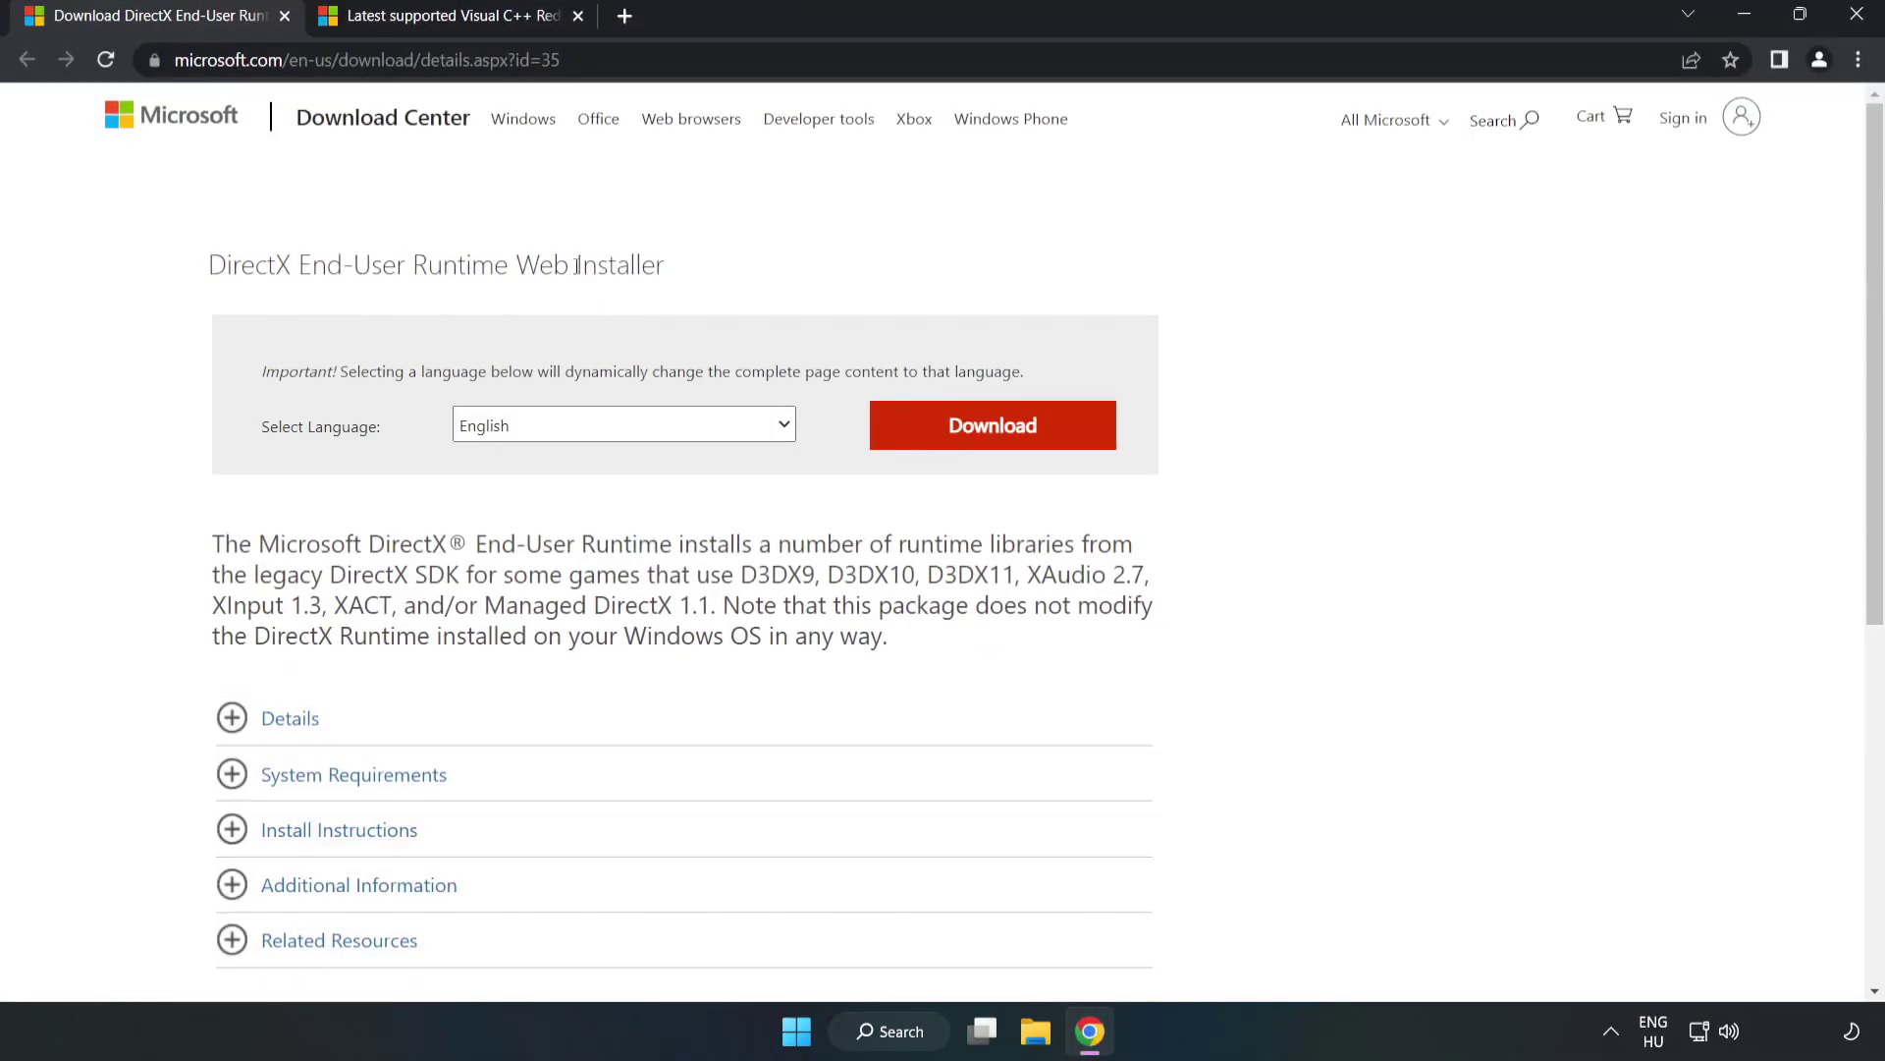
pyautogui.moveTo(577, 60); pyautogui.dragTo(250, 60)
pyautogui.click(250, 60)
pyautogui.click(762, 223)
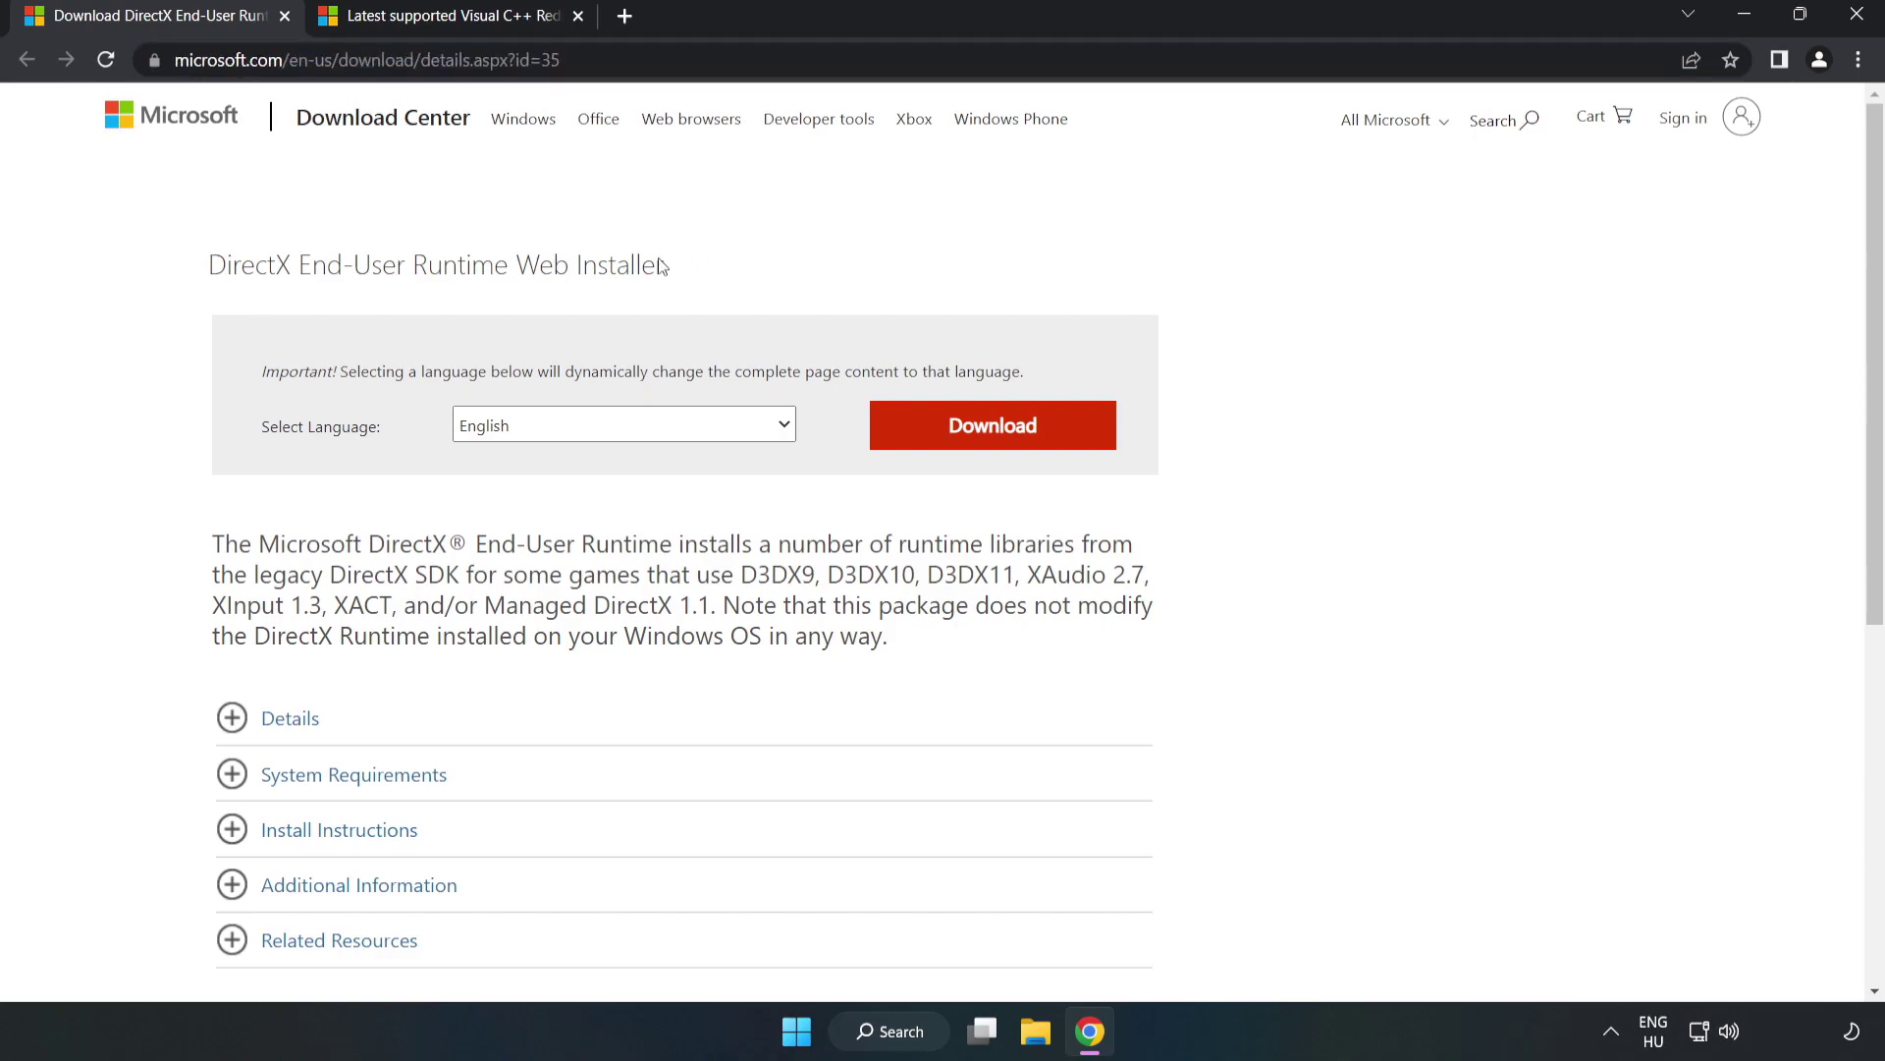
pyautogui.click(1004, 447)
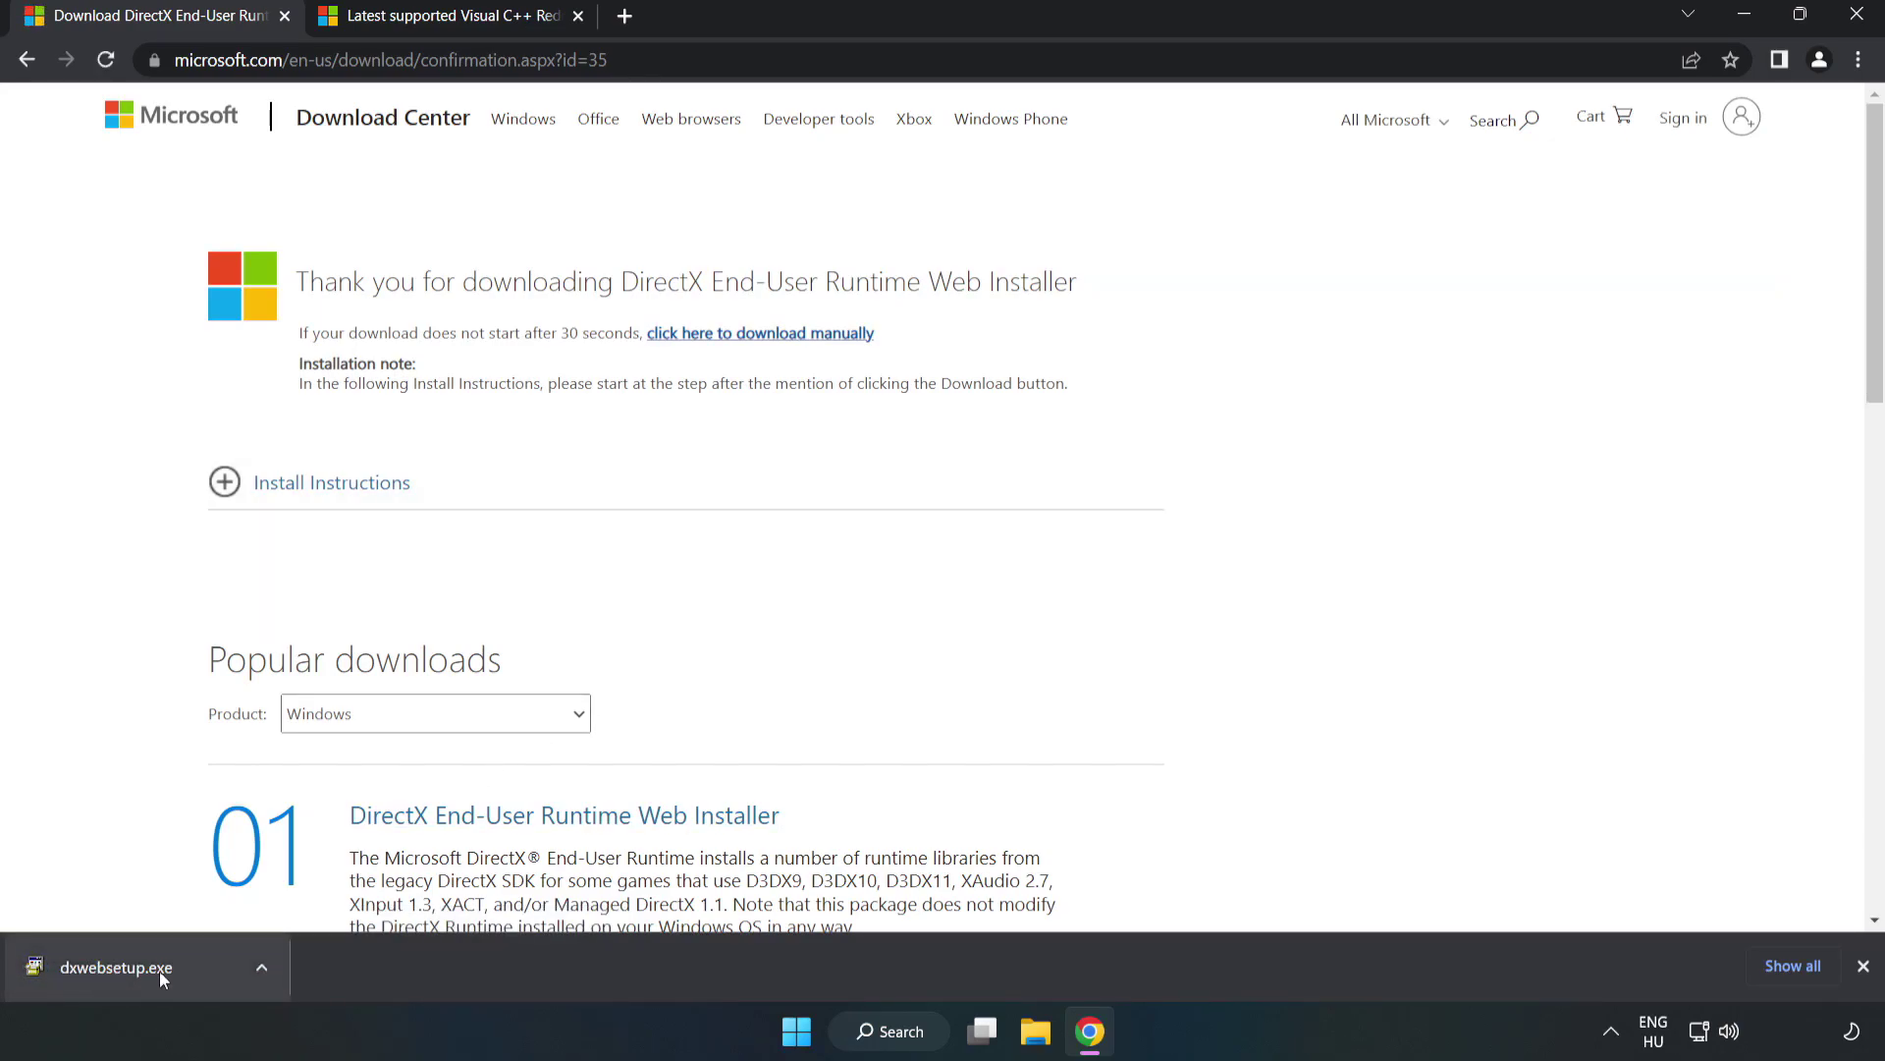
# Run dxwebsetup.exe, accept the licence, skip the Bing Bar, and finish the already-up-to-date setup
pyautogui.click(191, 972)
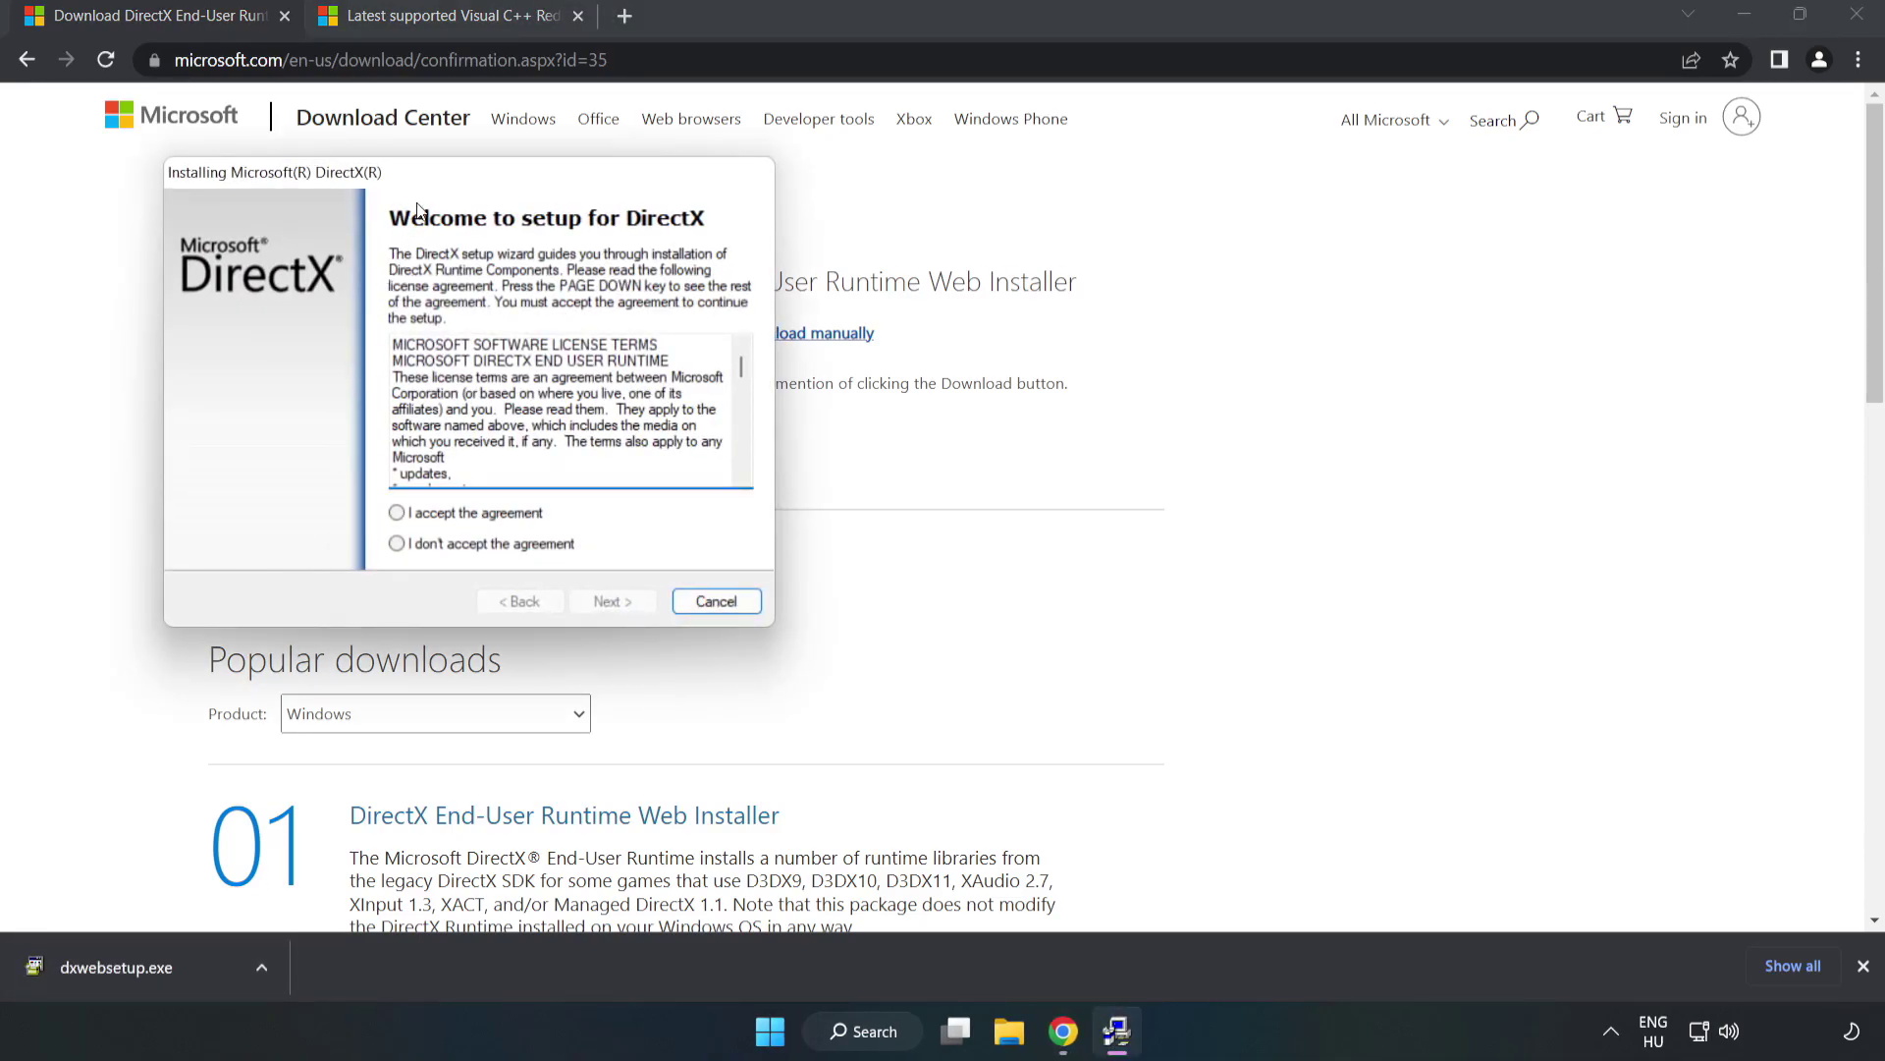
pyautogui.moveTo(418, 173); pyautogui.dragTo(888, 264)
pyautogui.moveTo(1214, 459); pyautogui.dragTo(1215, 590)
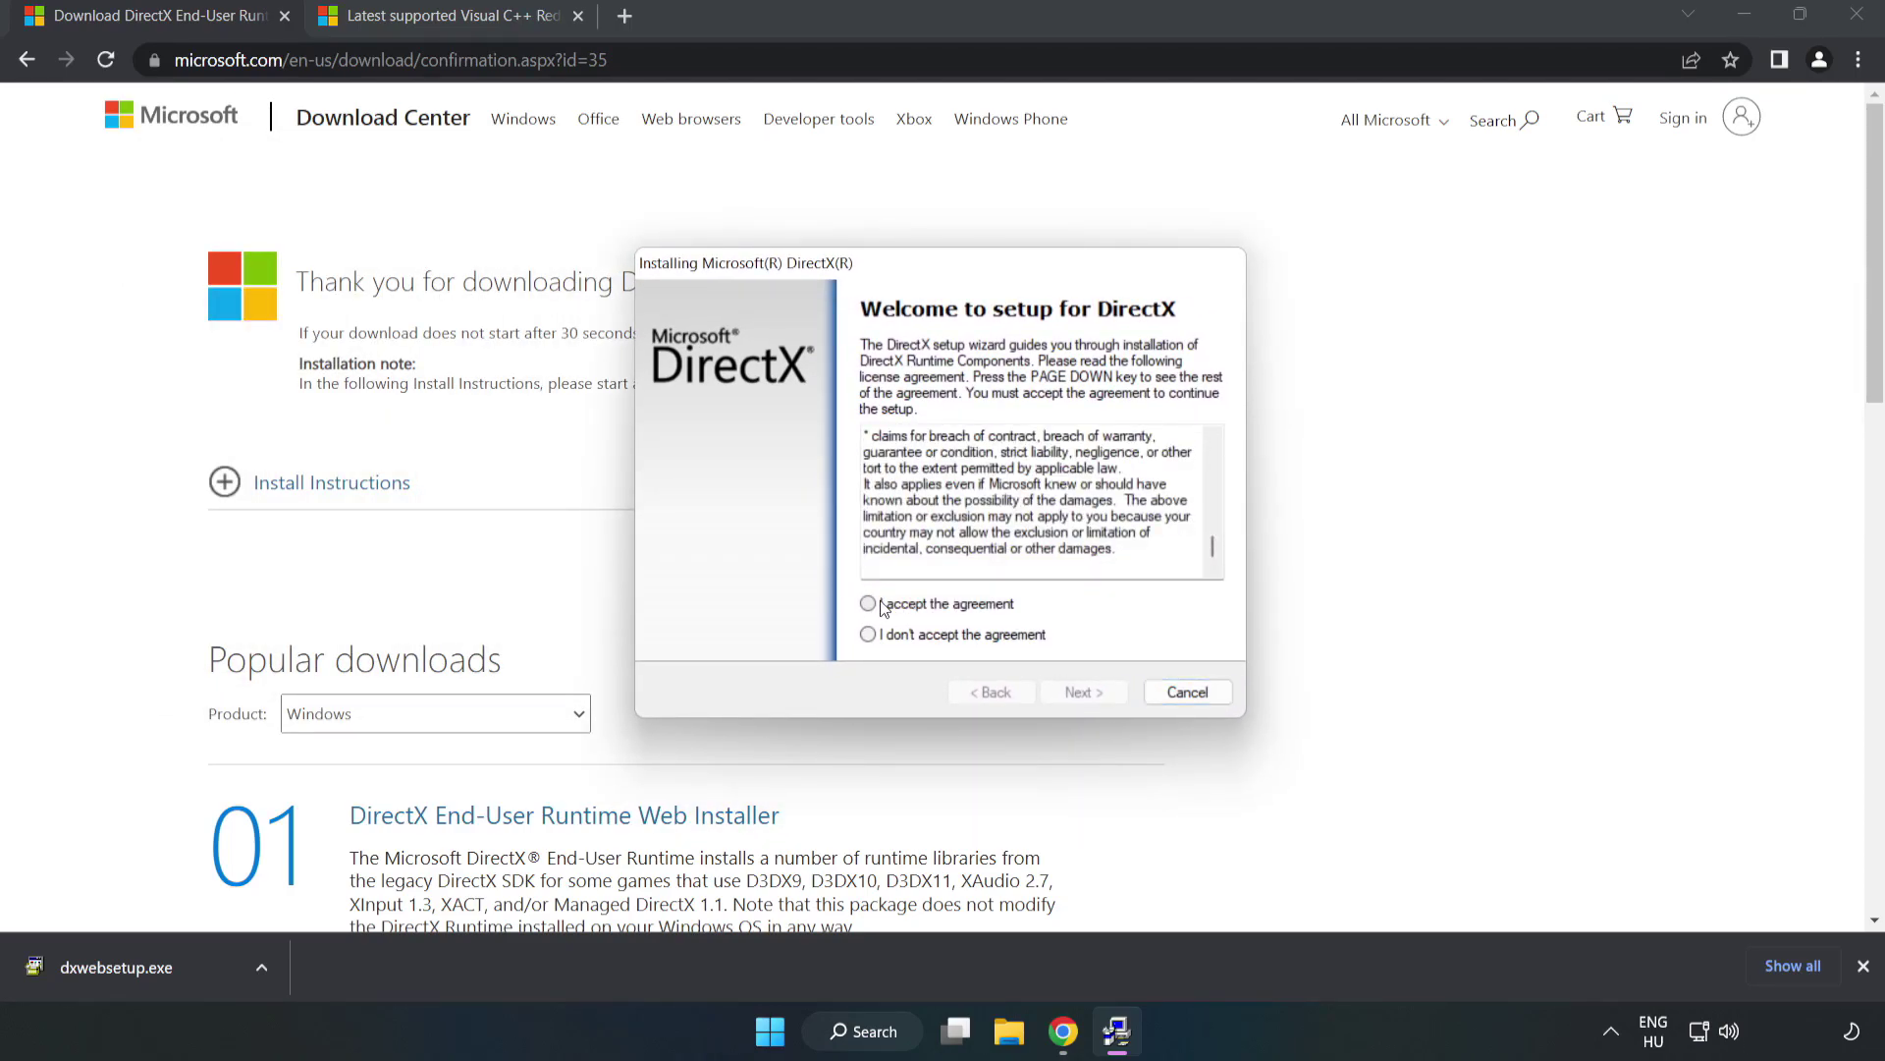
pyautogui.click(881, 607)
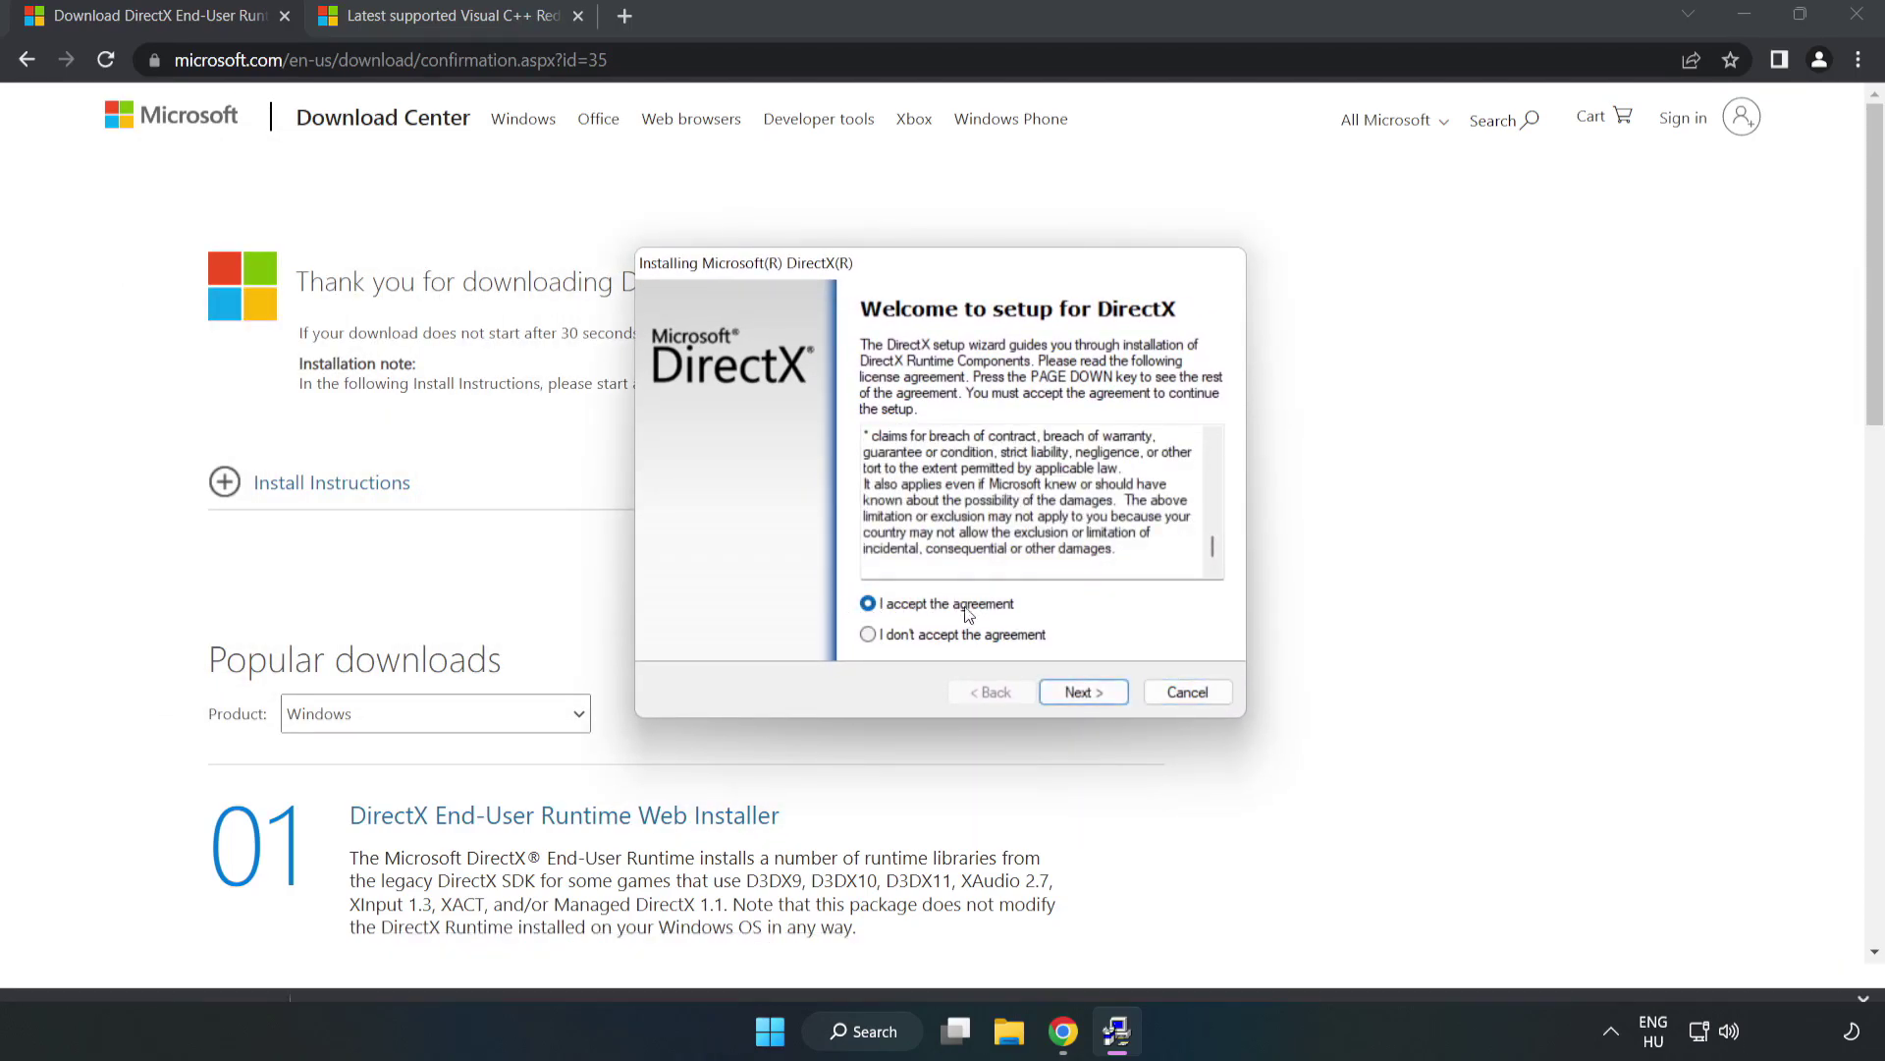
pyautogui.click(1083, 693)
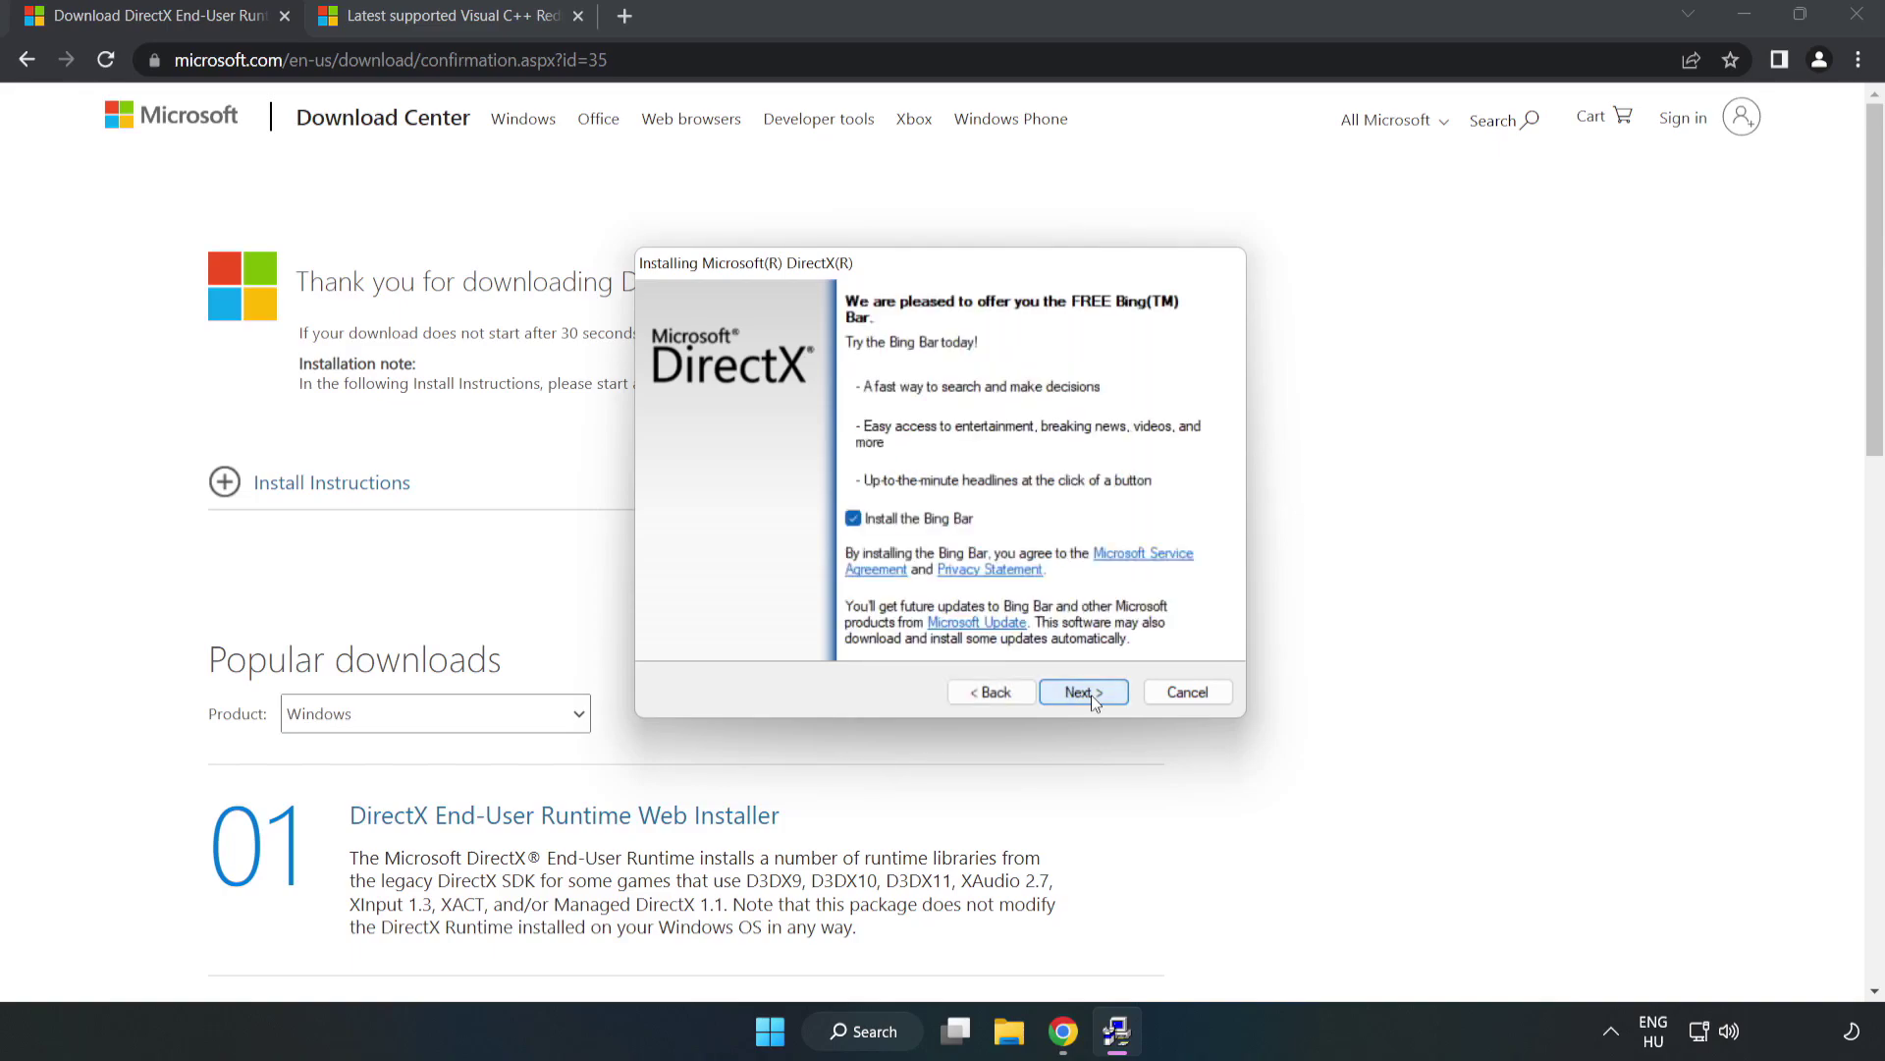
pyautogui.click(852, 519)
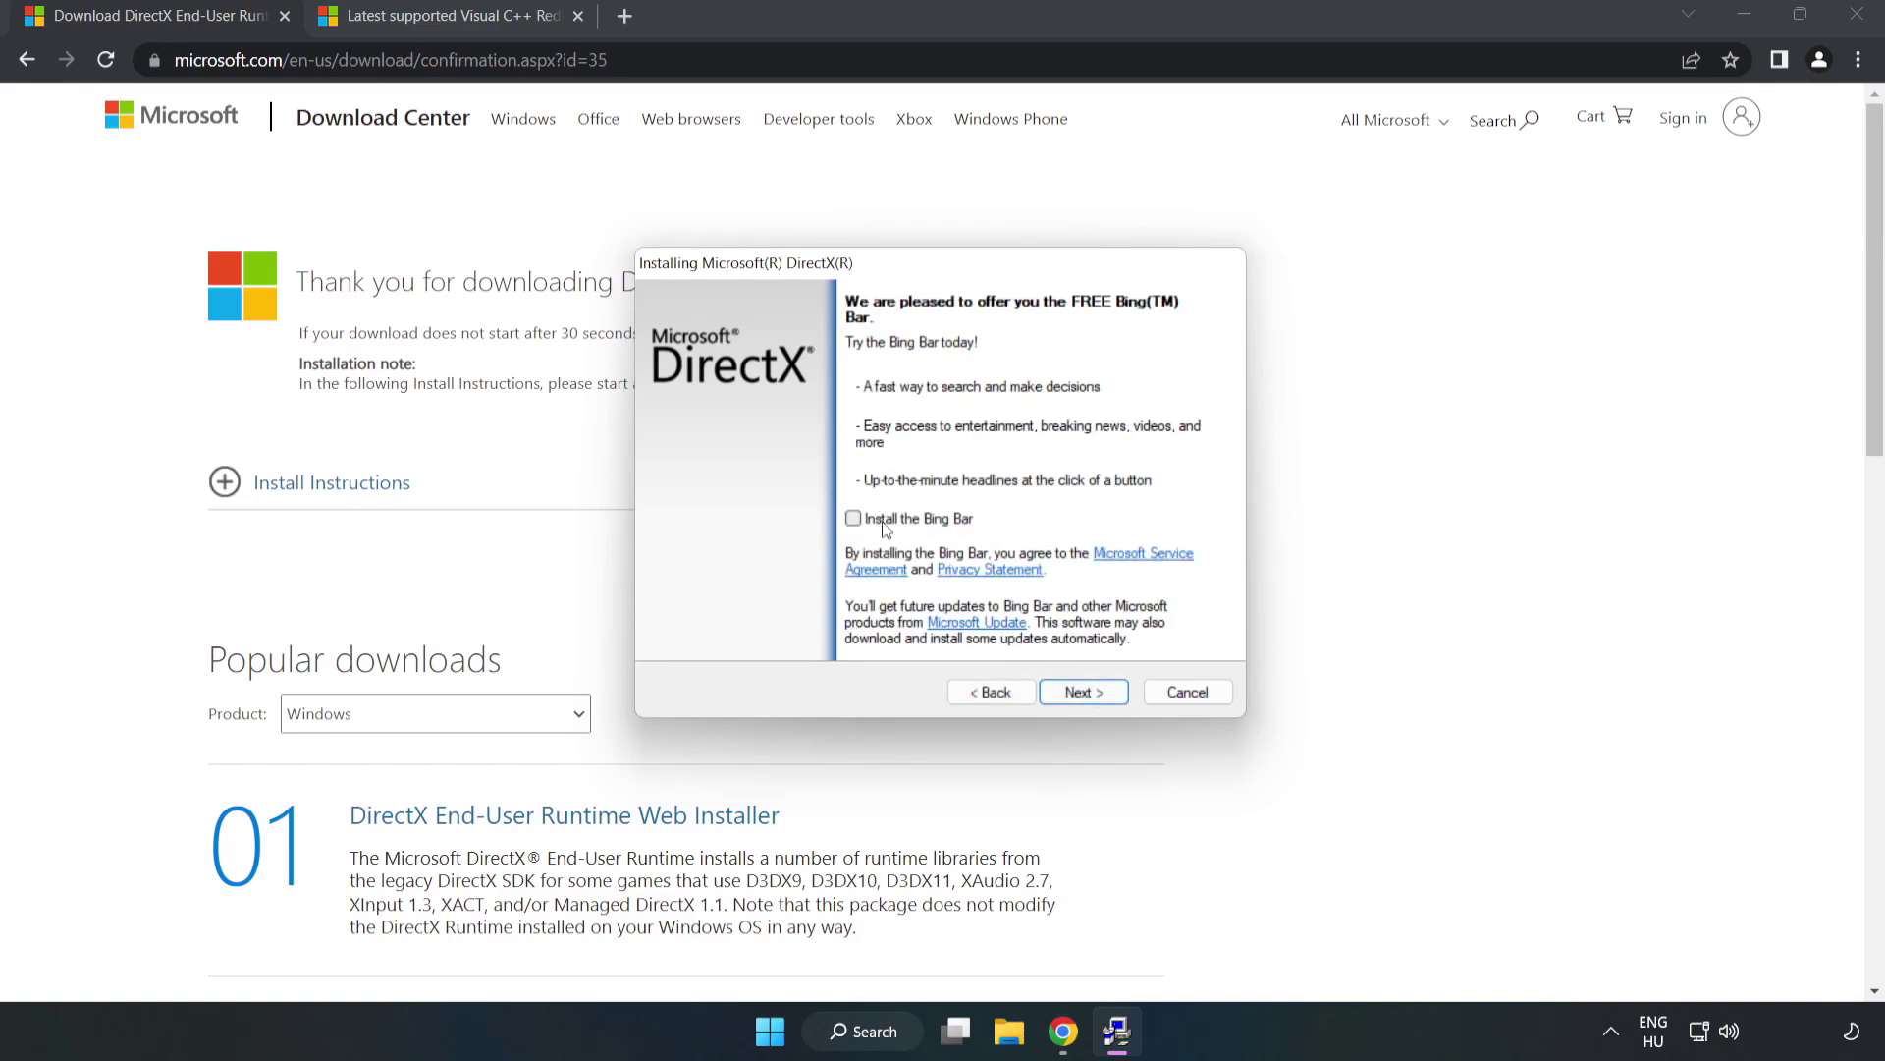
pyautogui.click(1085, 692)
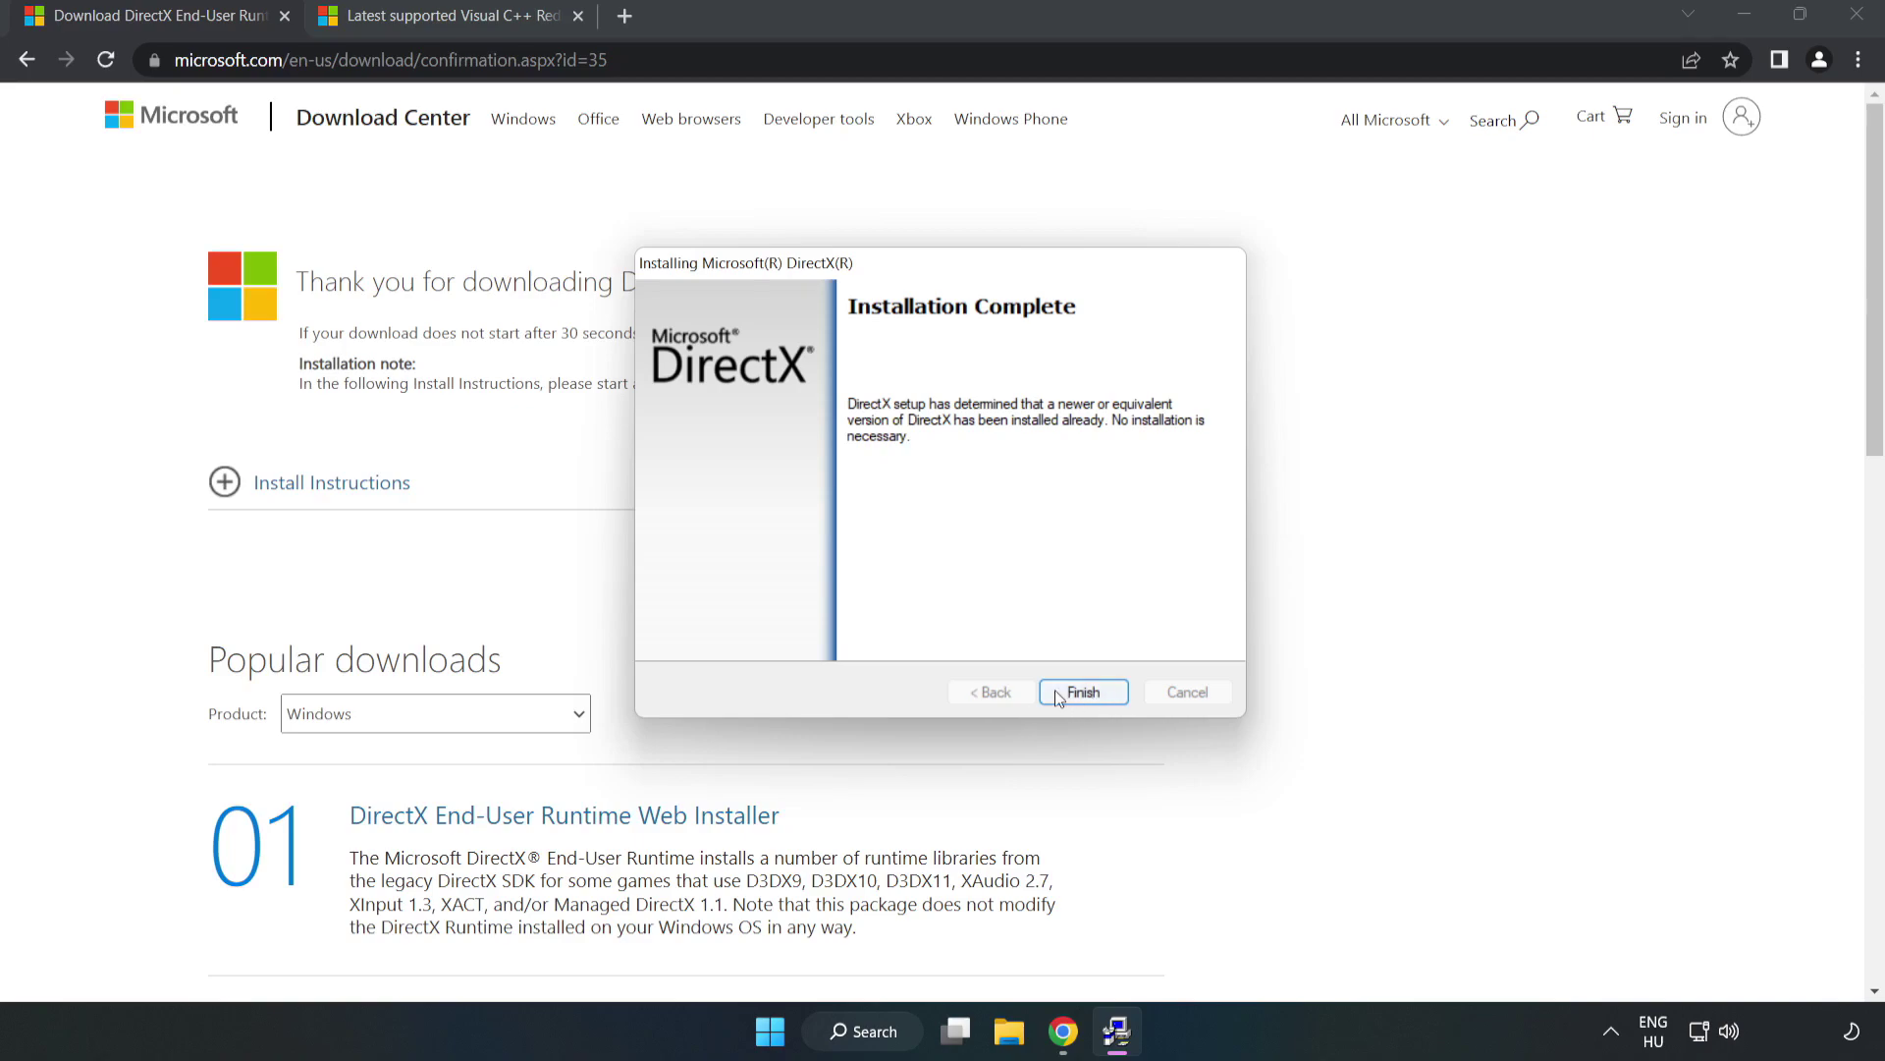
pyautogui.click(1084, 692)
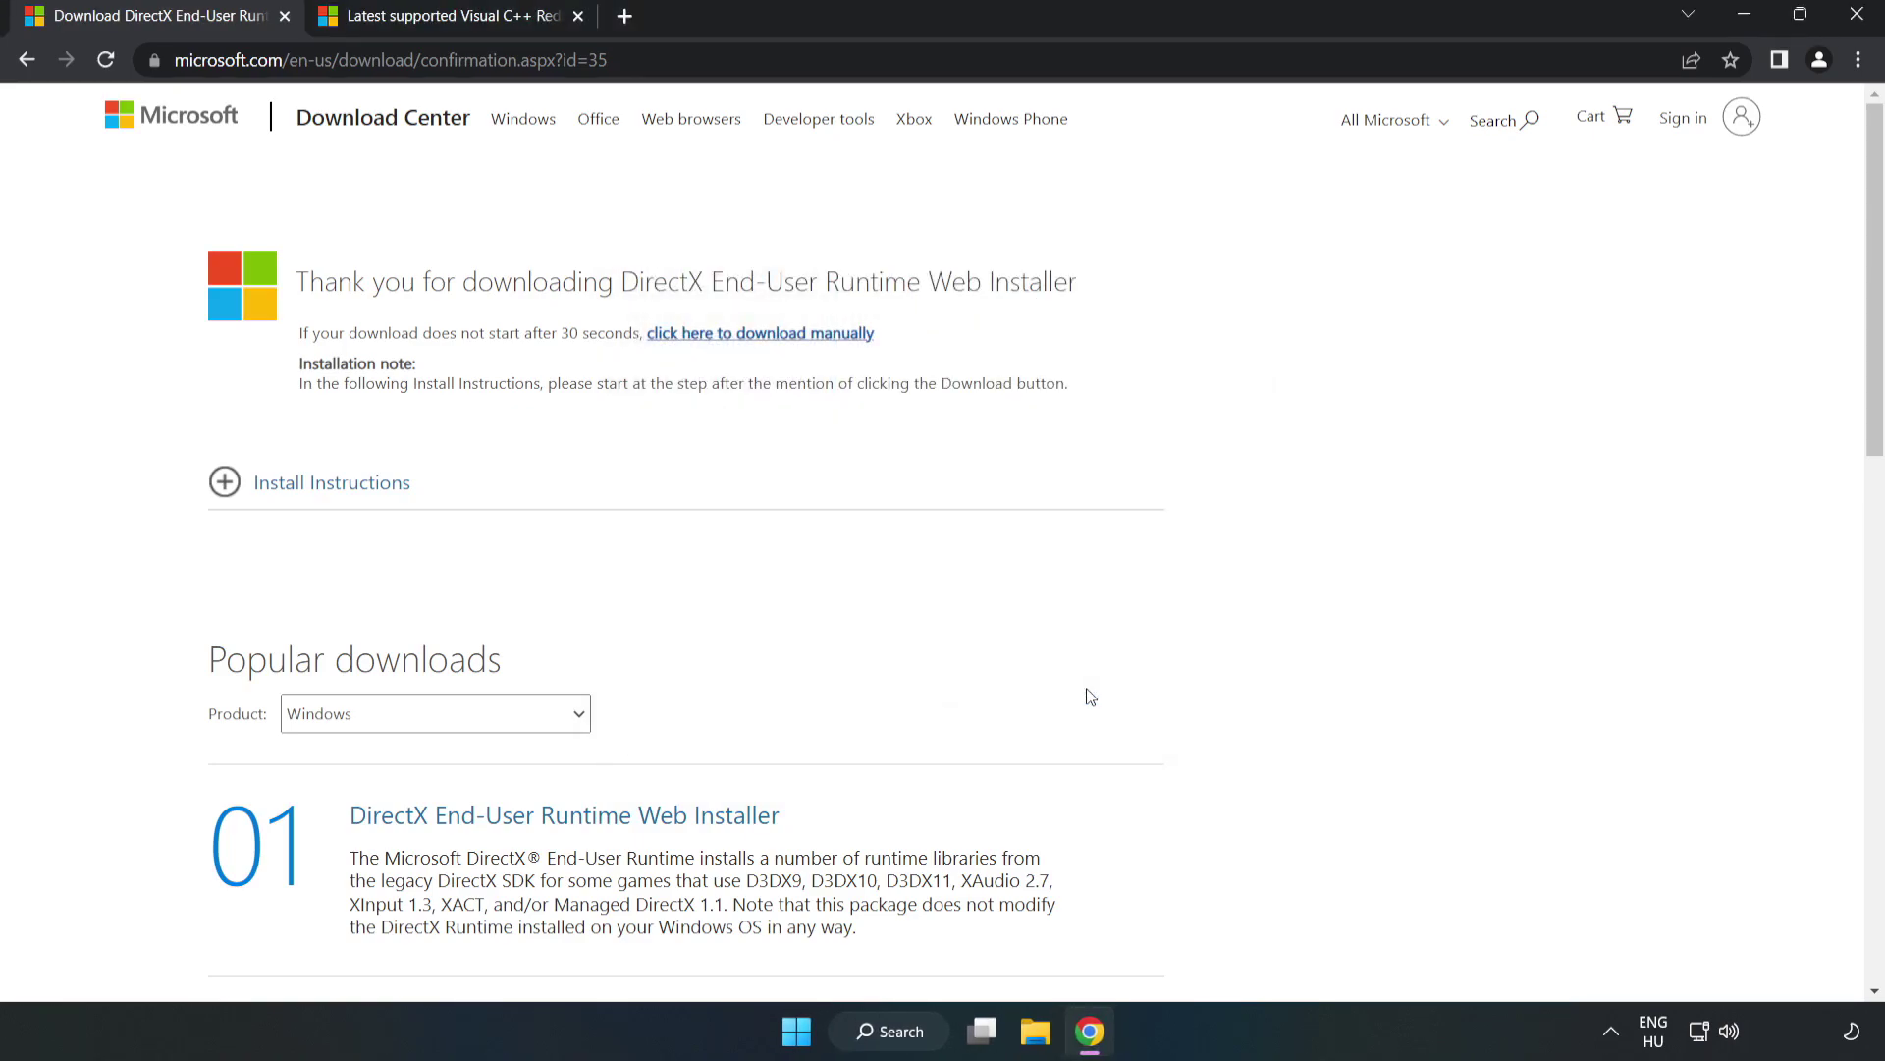
# Close the DirectX tab and download the ARM64, x86 and x64 VC_redist installers, allowing multiple downloads
pyautogui.click(284, 16)
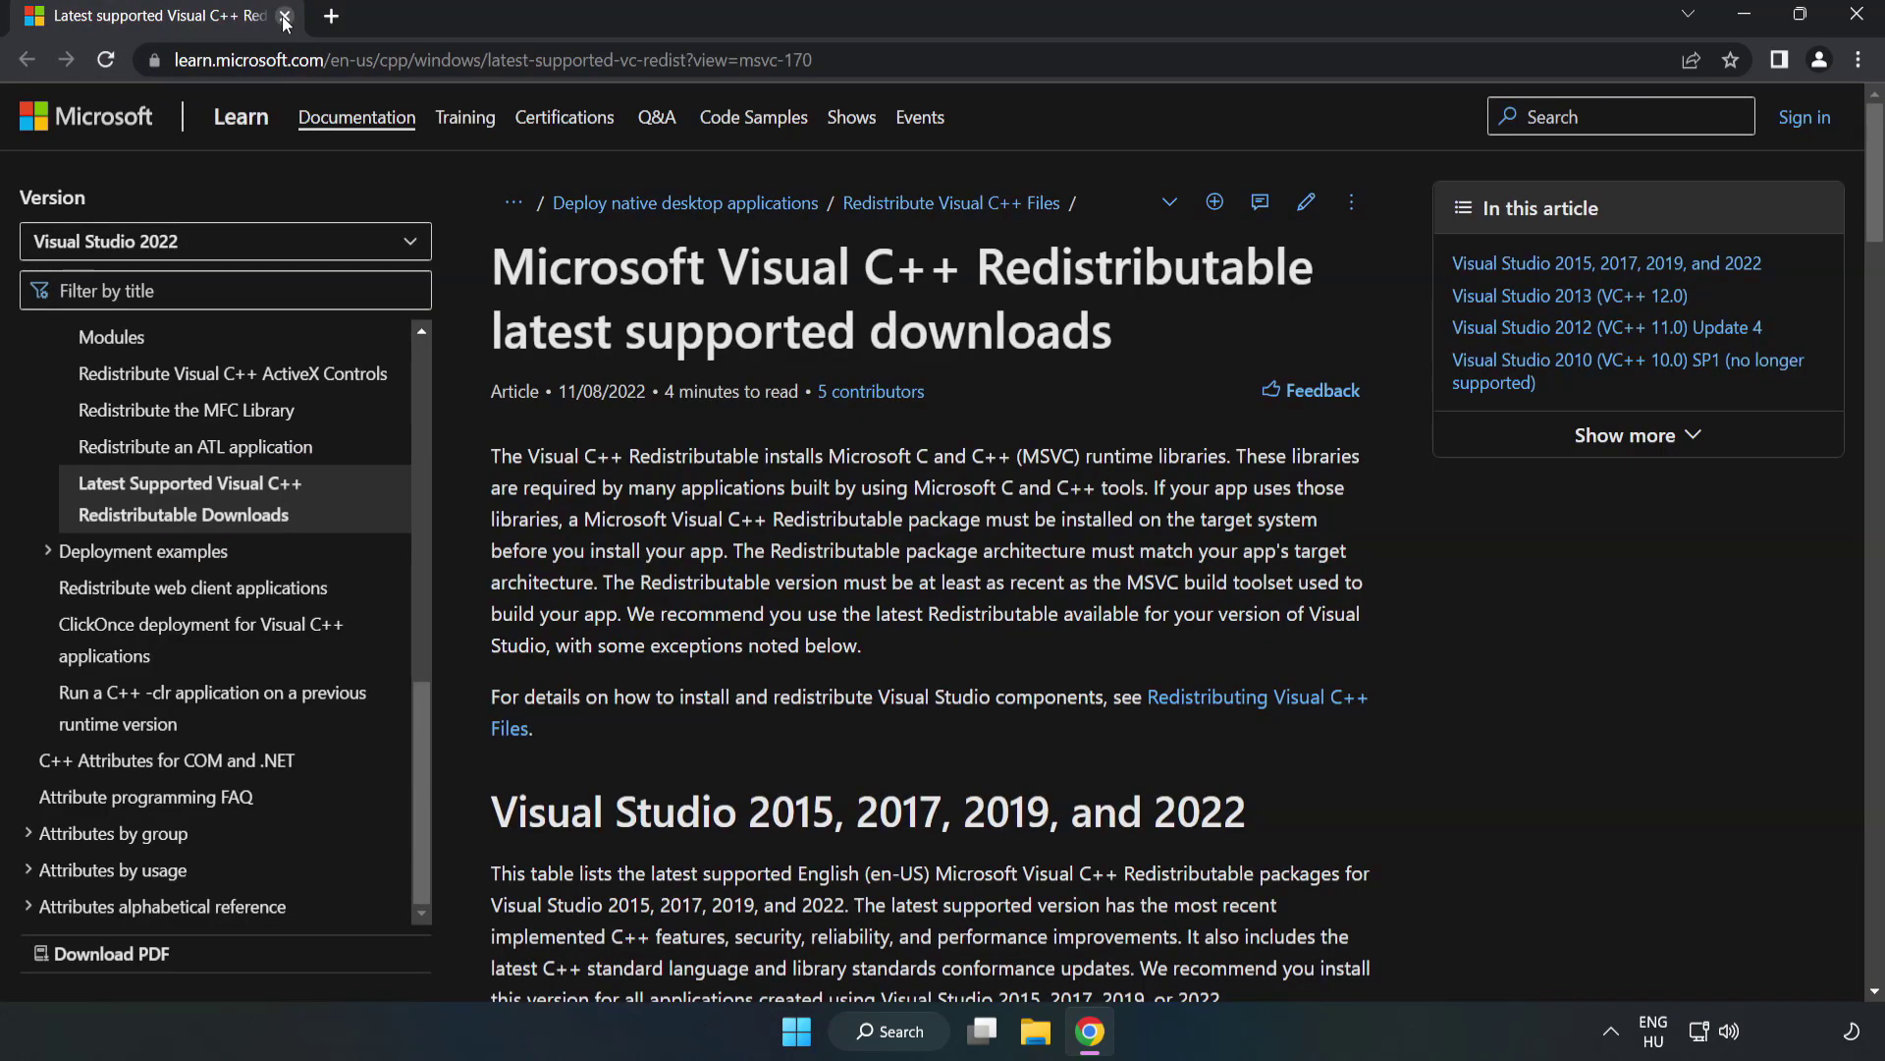
pyautogui.click(864, 60)
pyautogui.click(1217, 295)
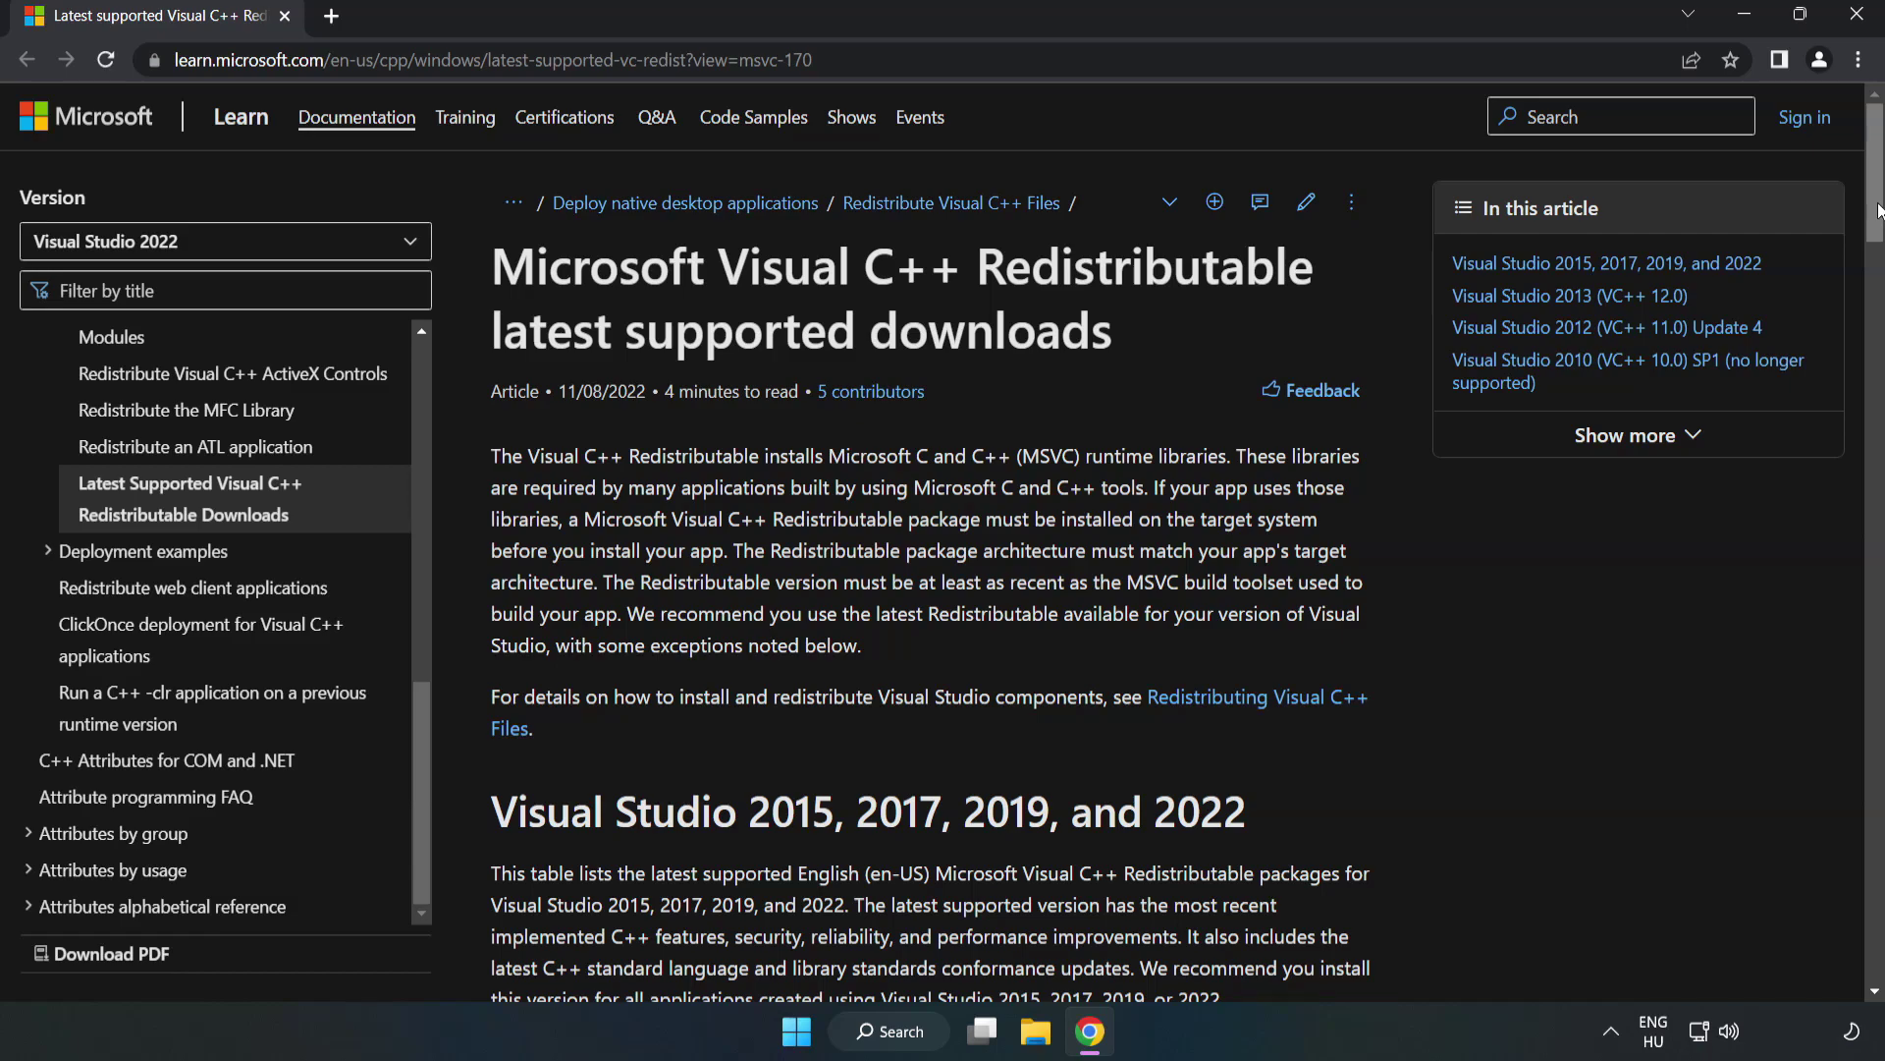
pyautogui.scroll(-1, 1878, 240)
pyautogui.scroll(-5, 1876, 240)
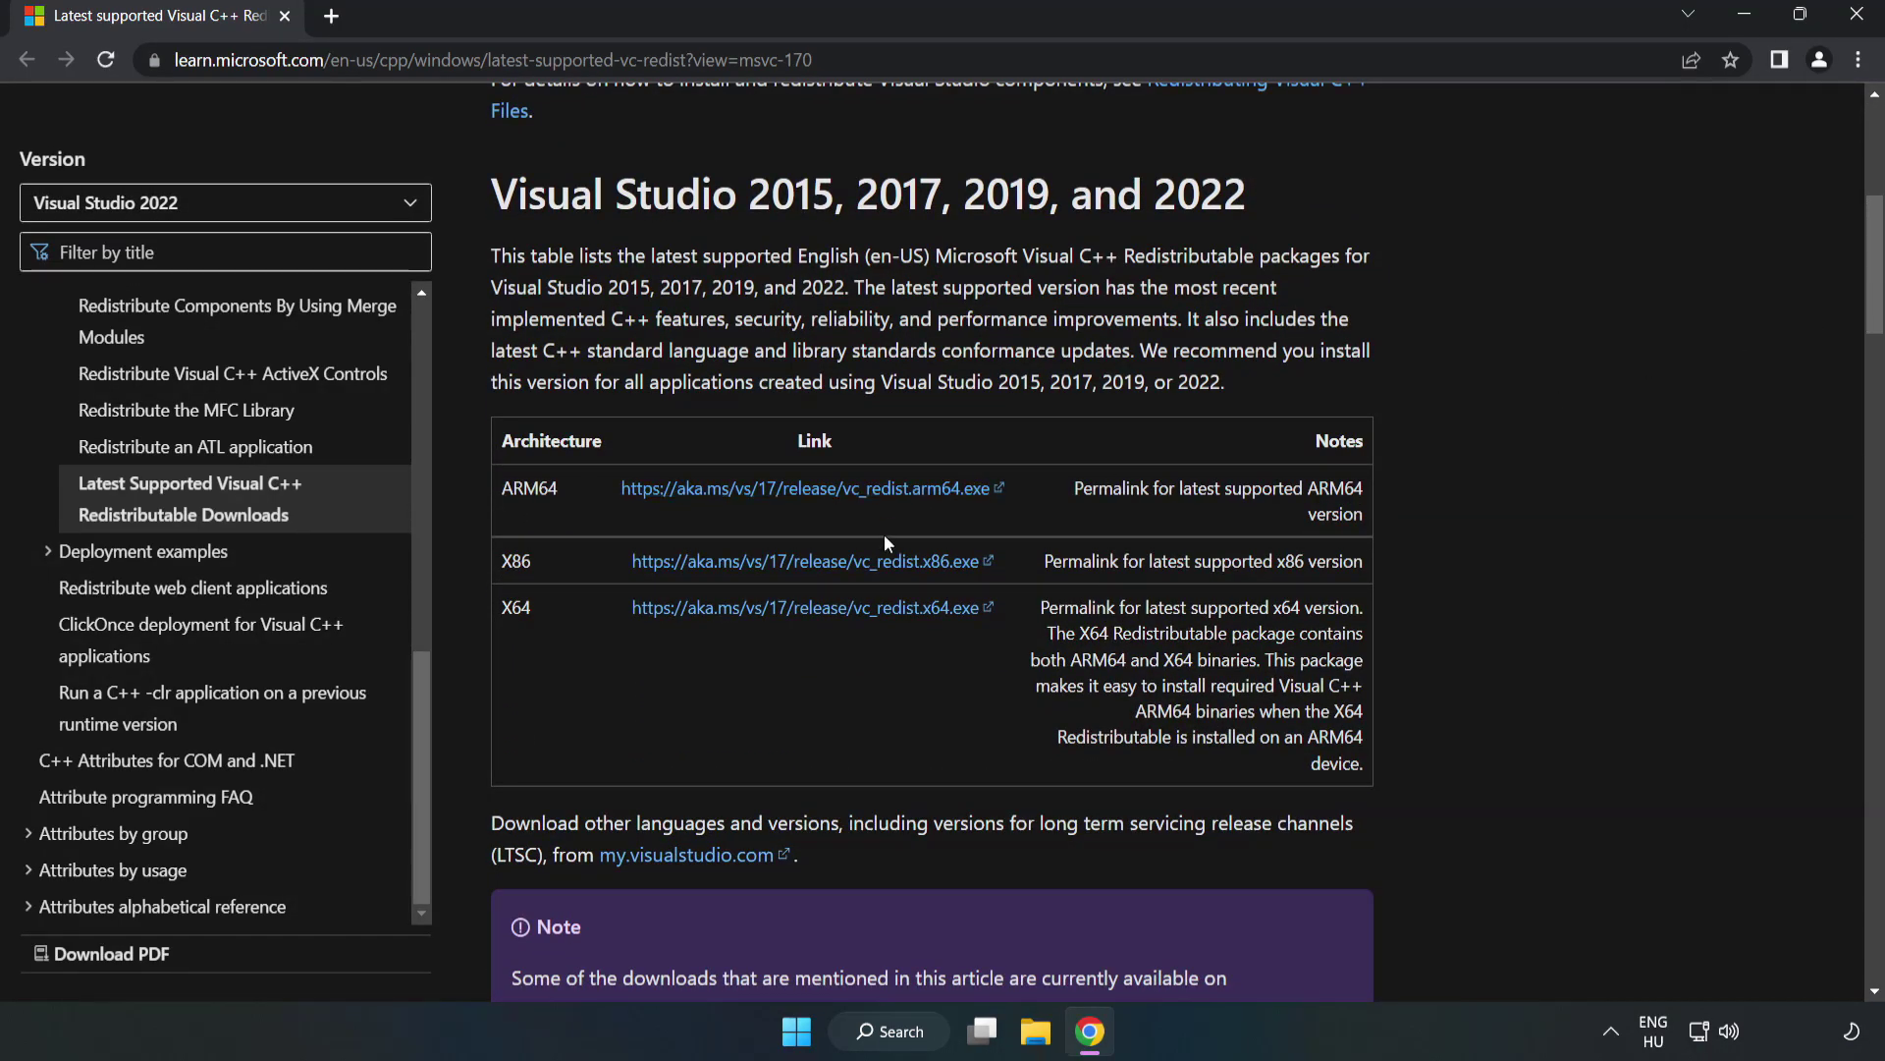
pyautogui.click(830, 564)
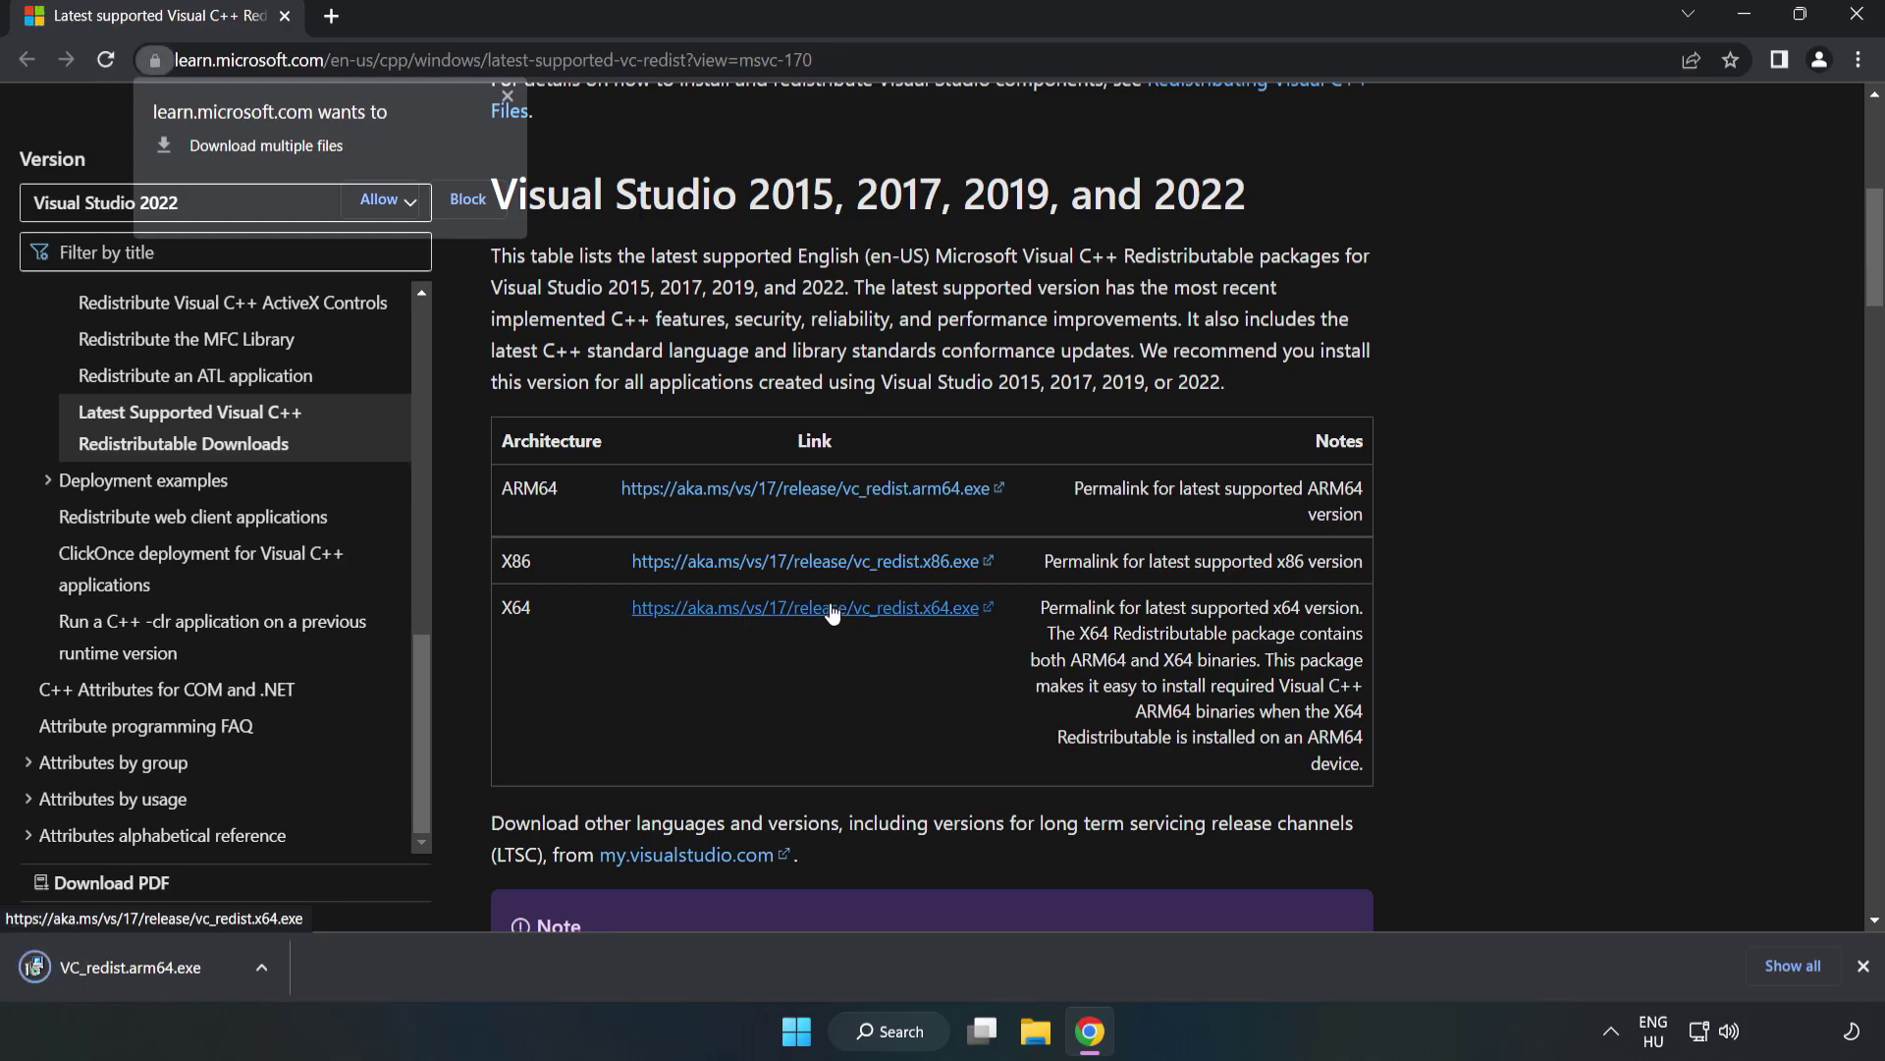
pyautogui.click(381, 198)
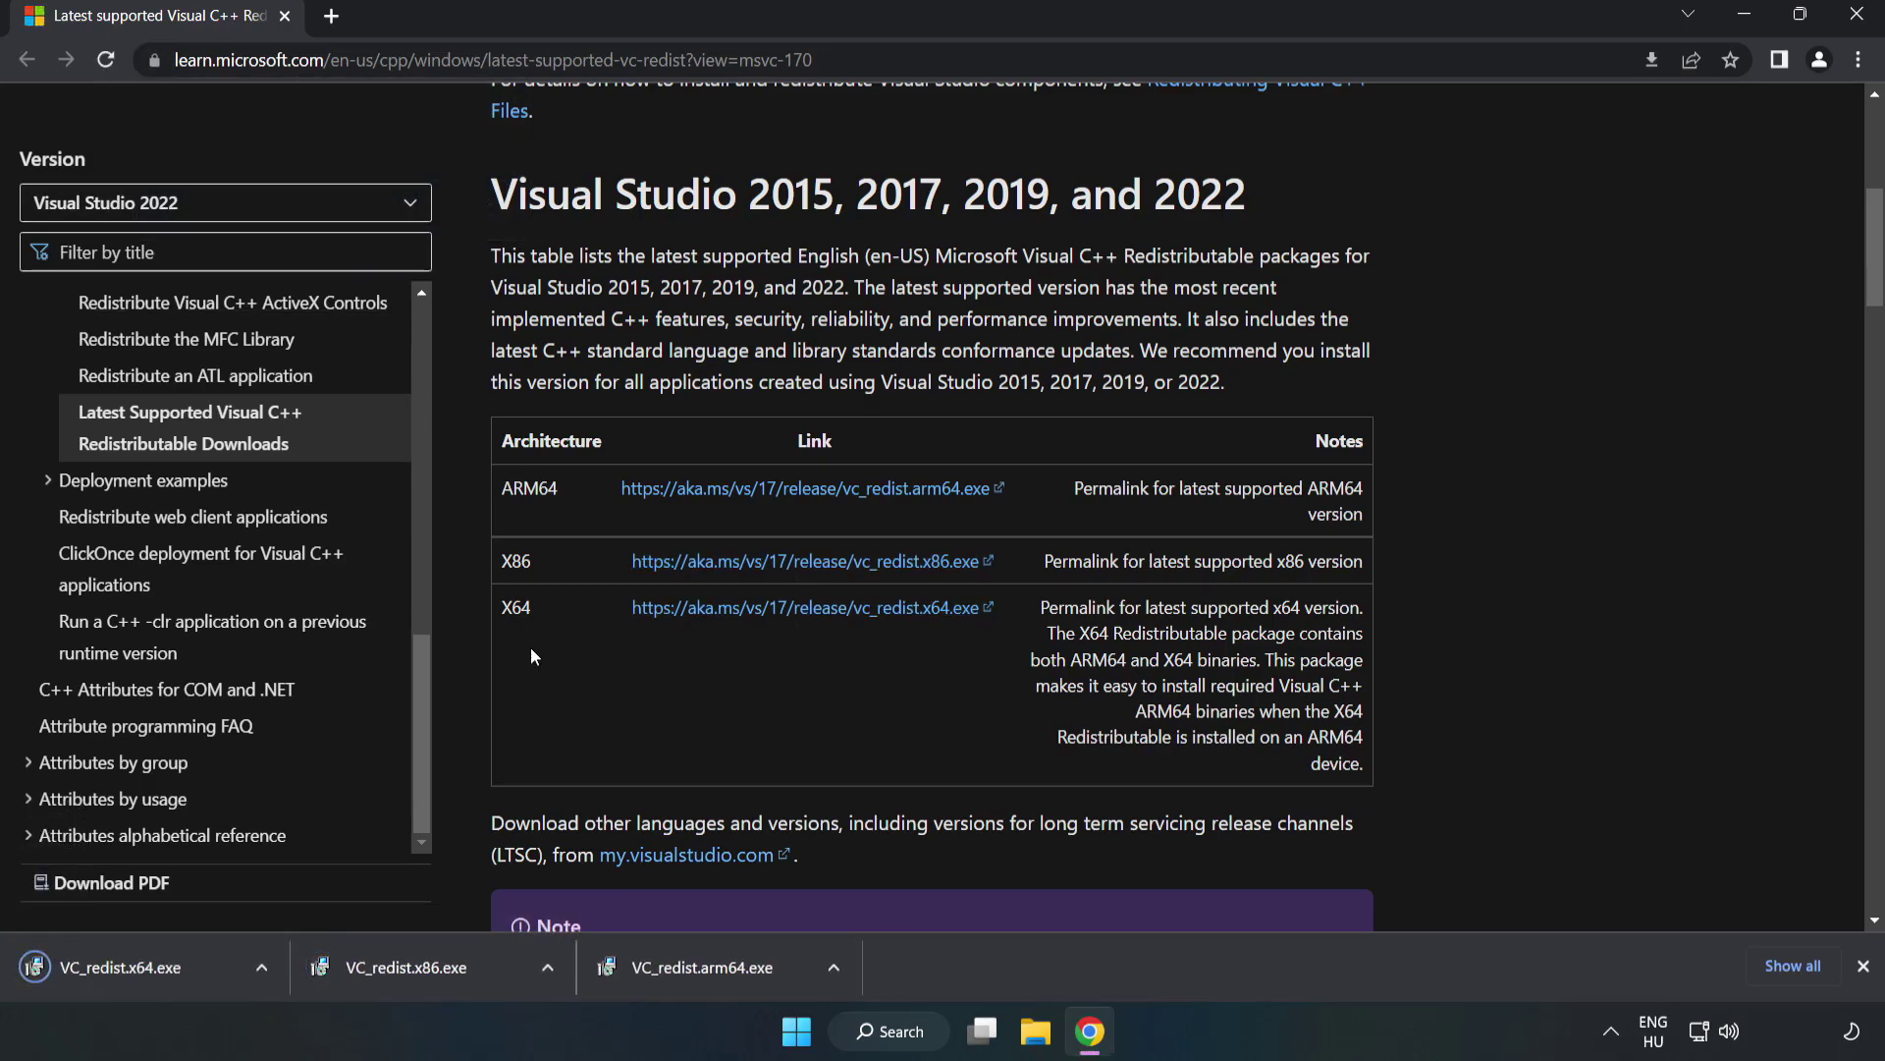
# Attempt the ARM64 redistributable install with the licence accepted, then dismiss the unsupported-platform failure
pyautogui.click(722, 974)
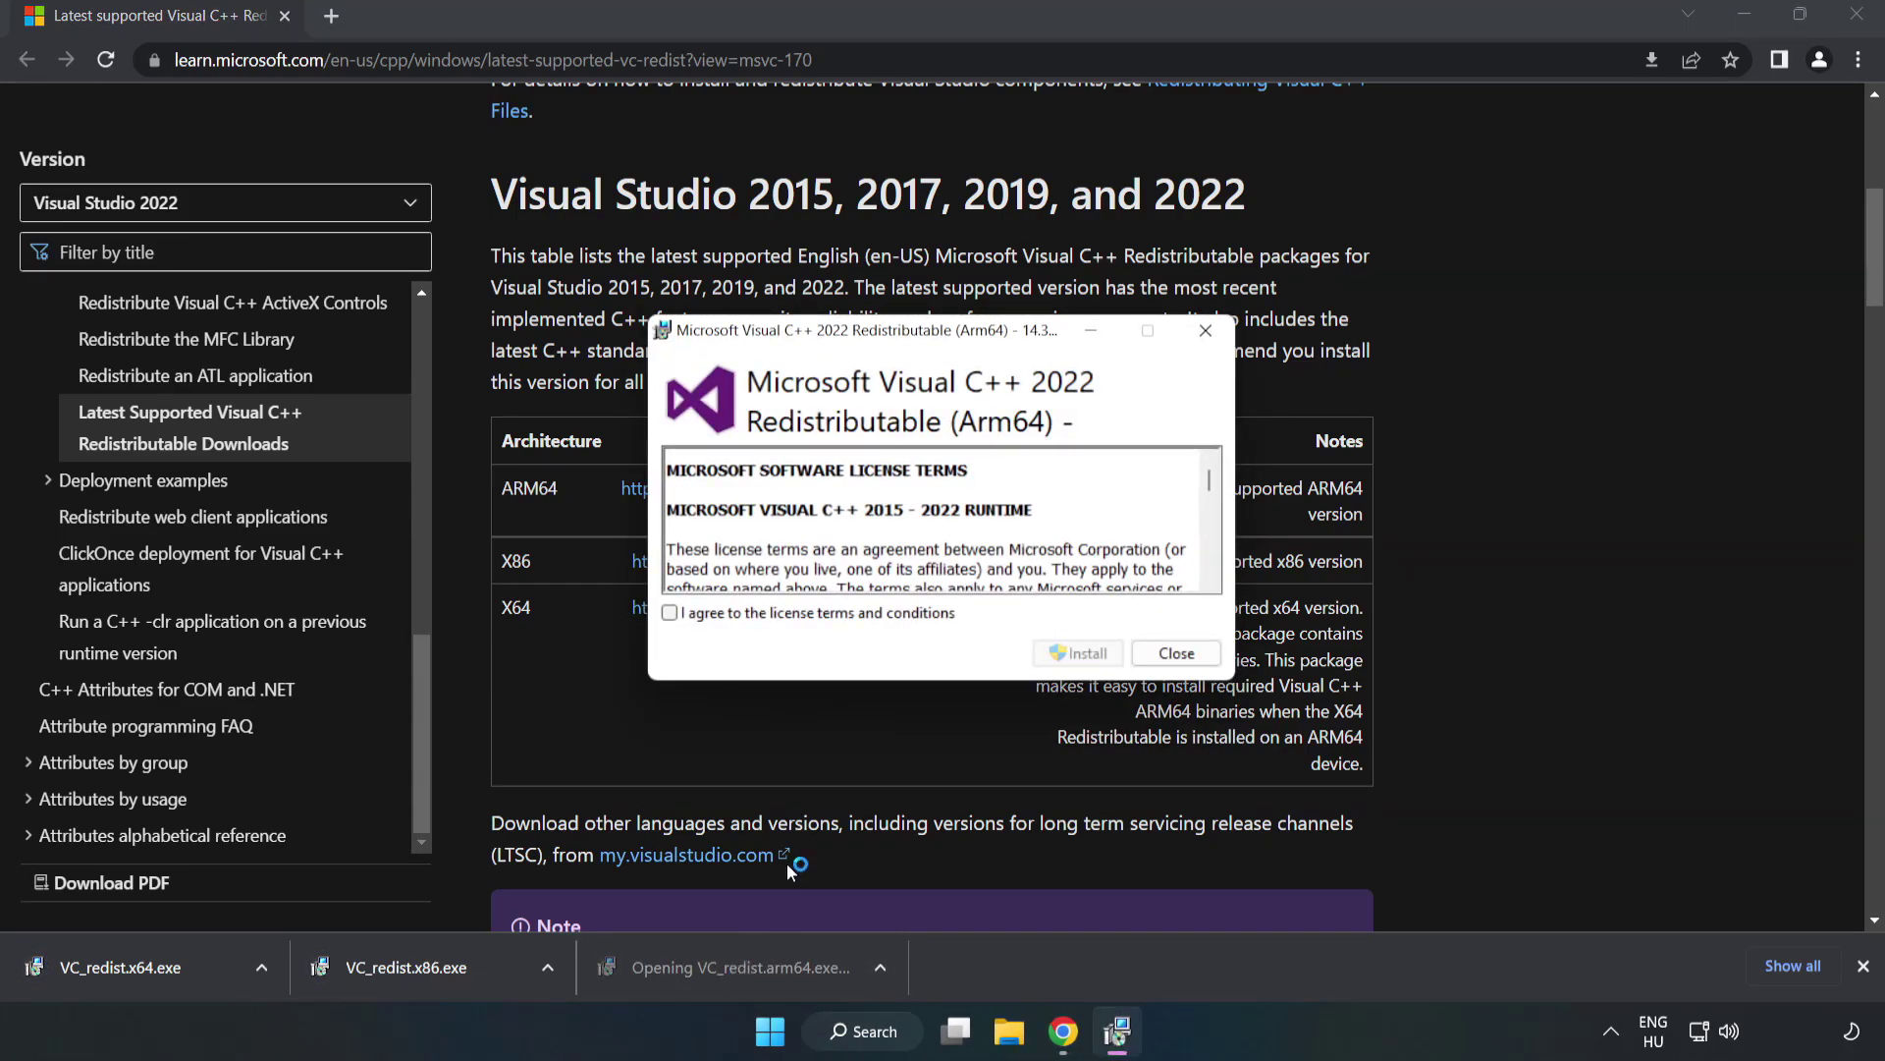
pyautogui.scroll(-15, 1197, 470)
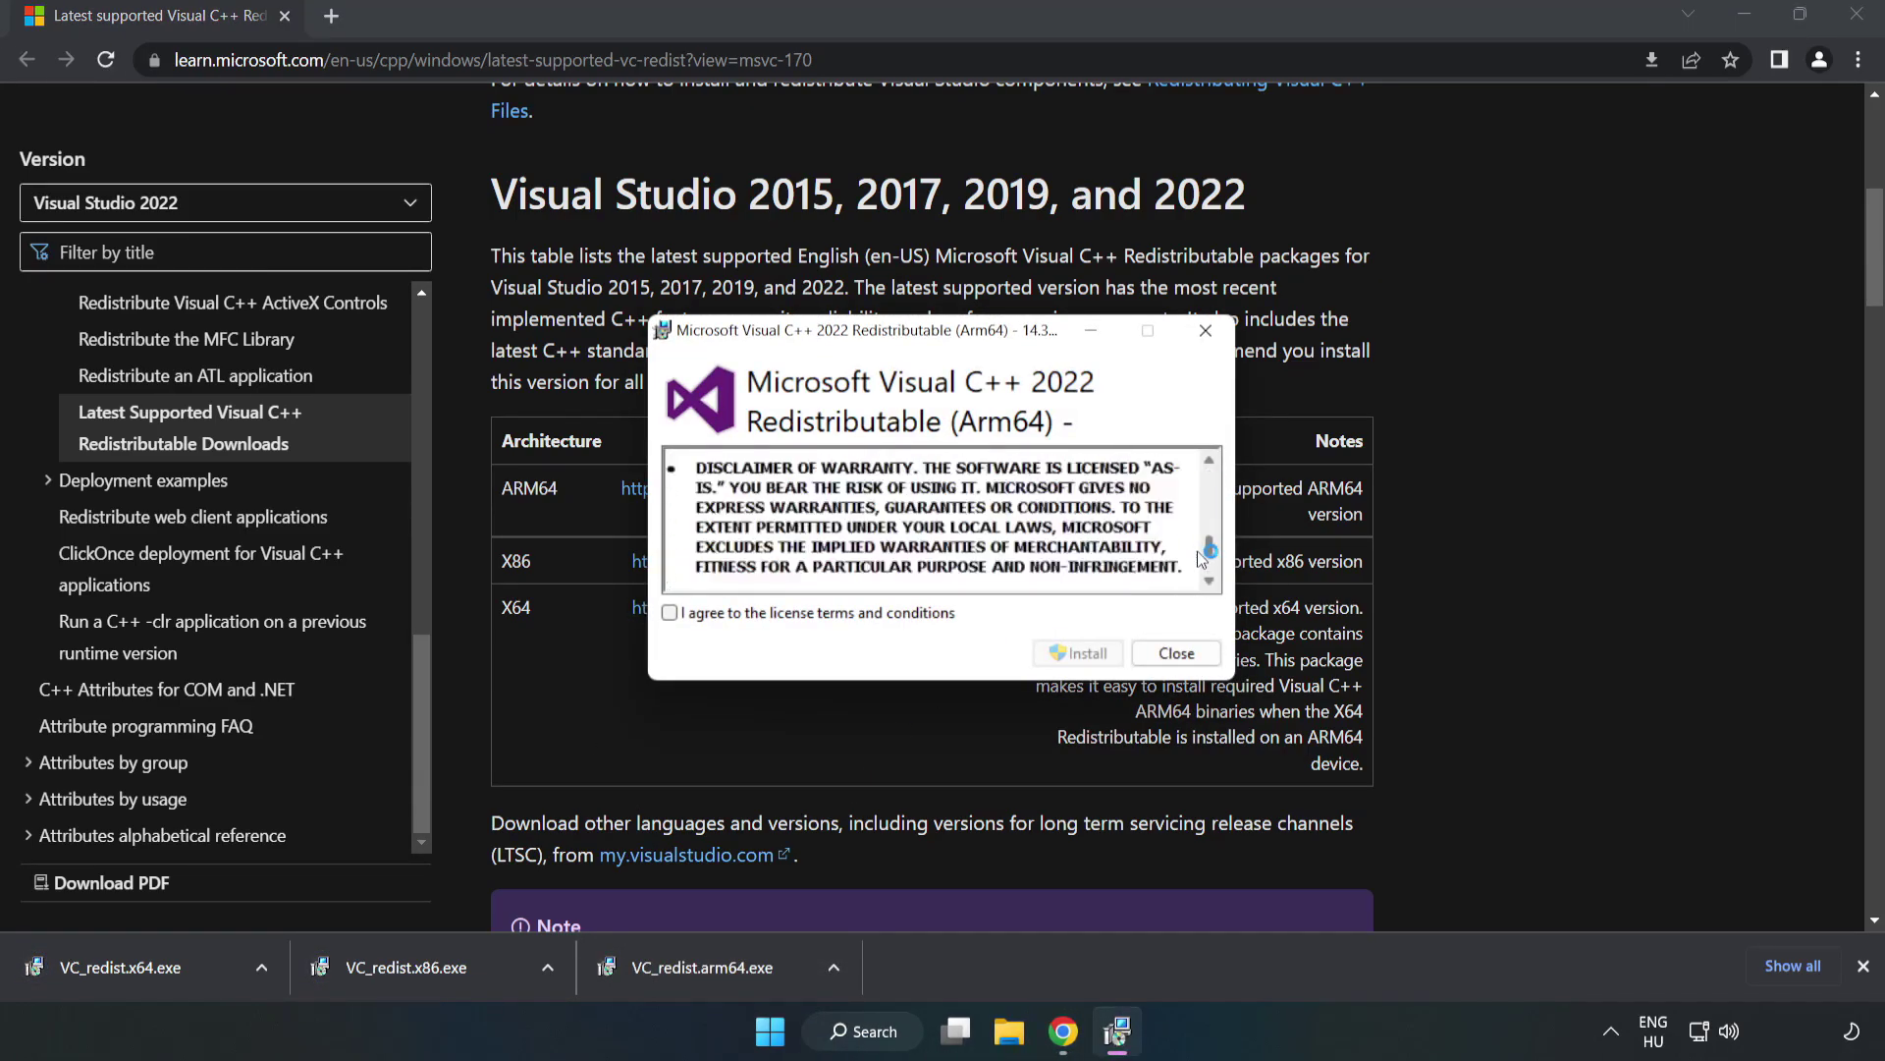
pyautogui.click(830, 615)
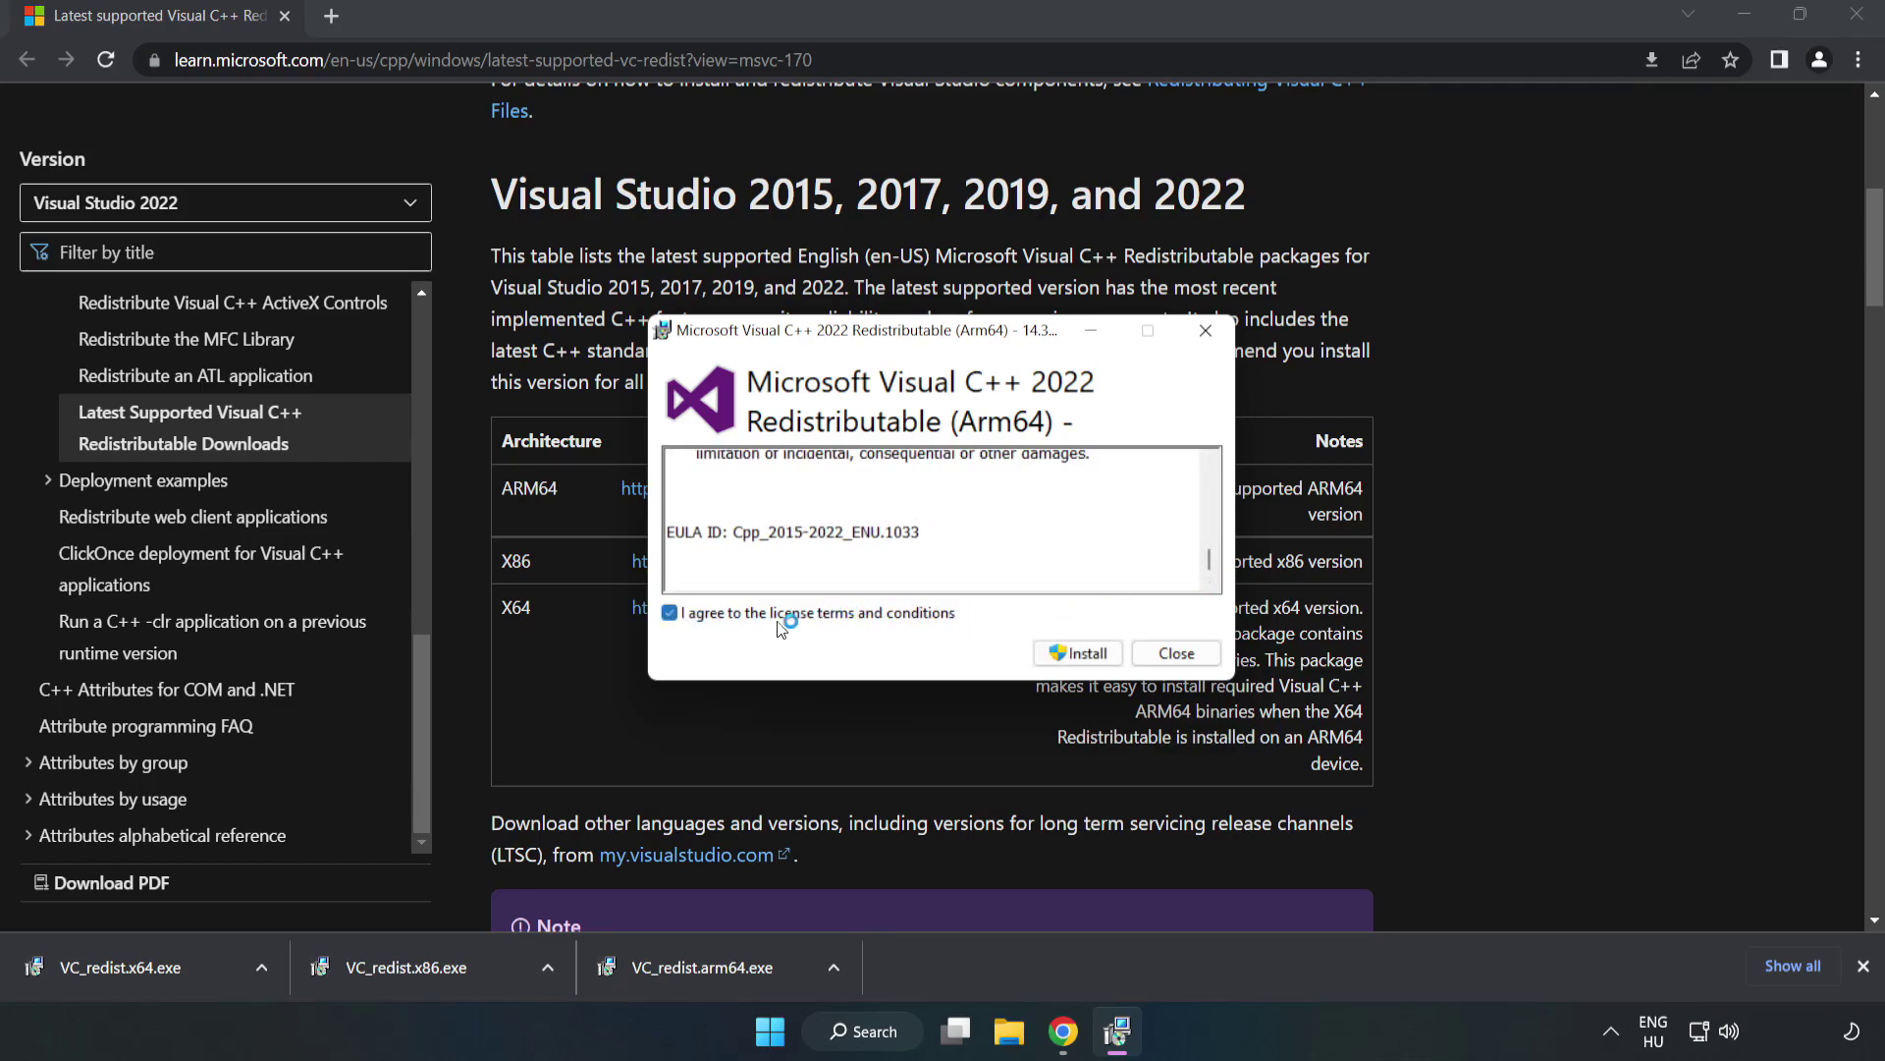
pyautogui.click(1080, 656)
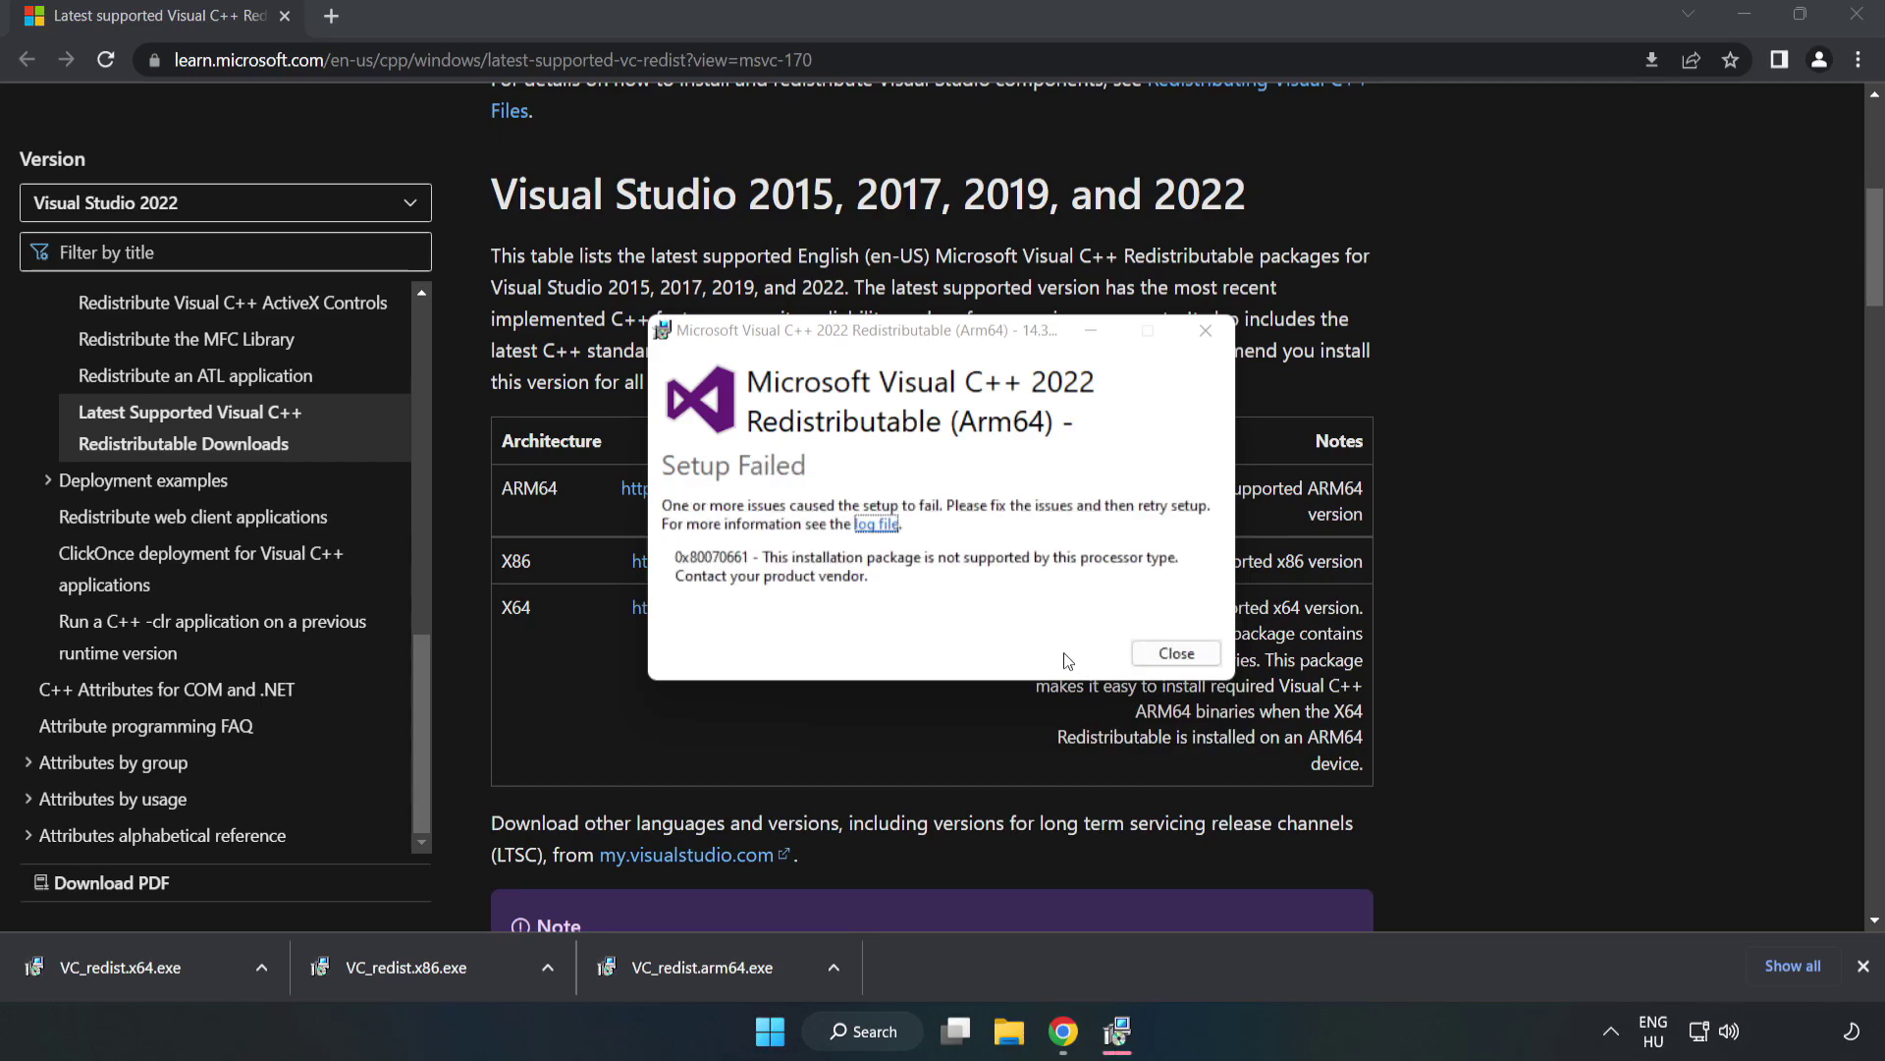
pyautogui.click(1173, 658)
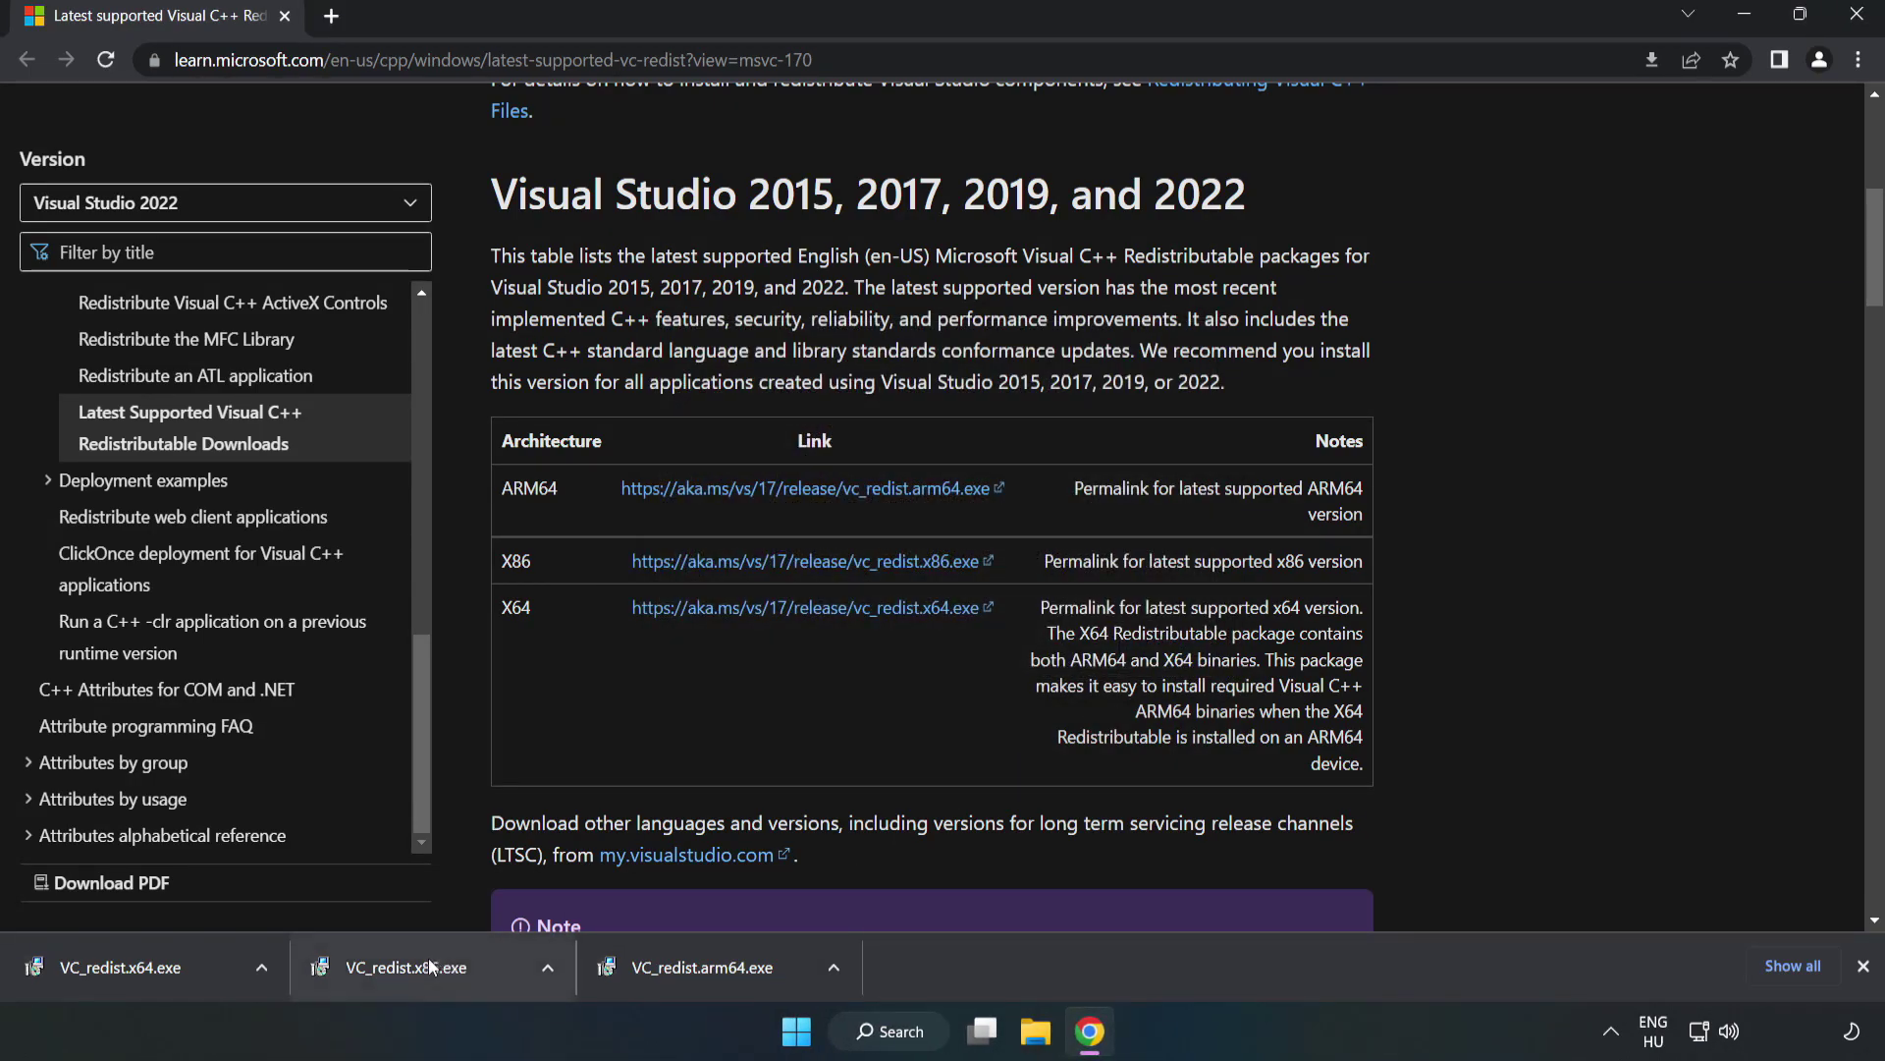
pyautogui.click(448, 963)
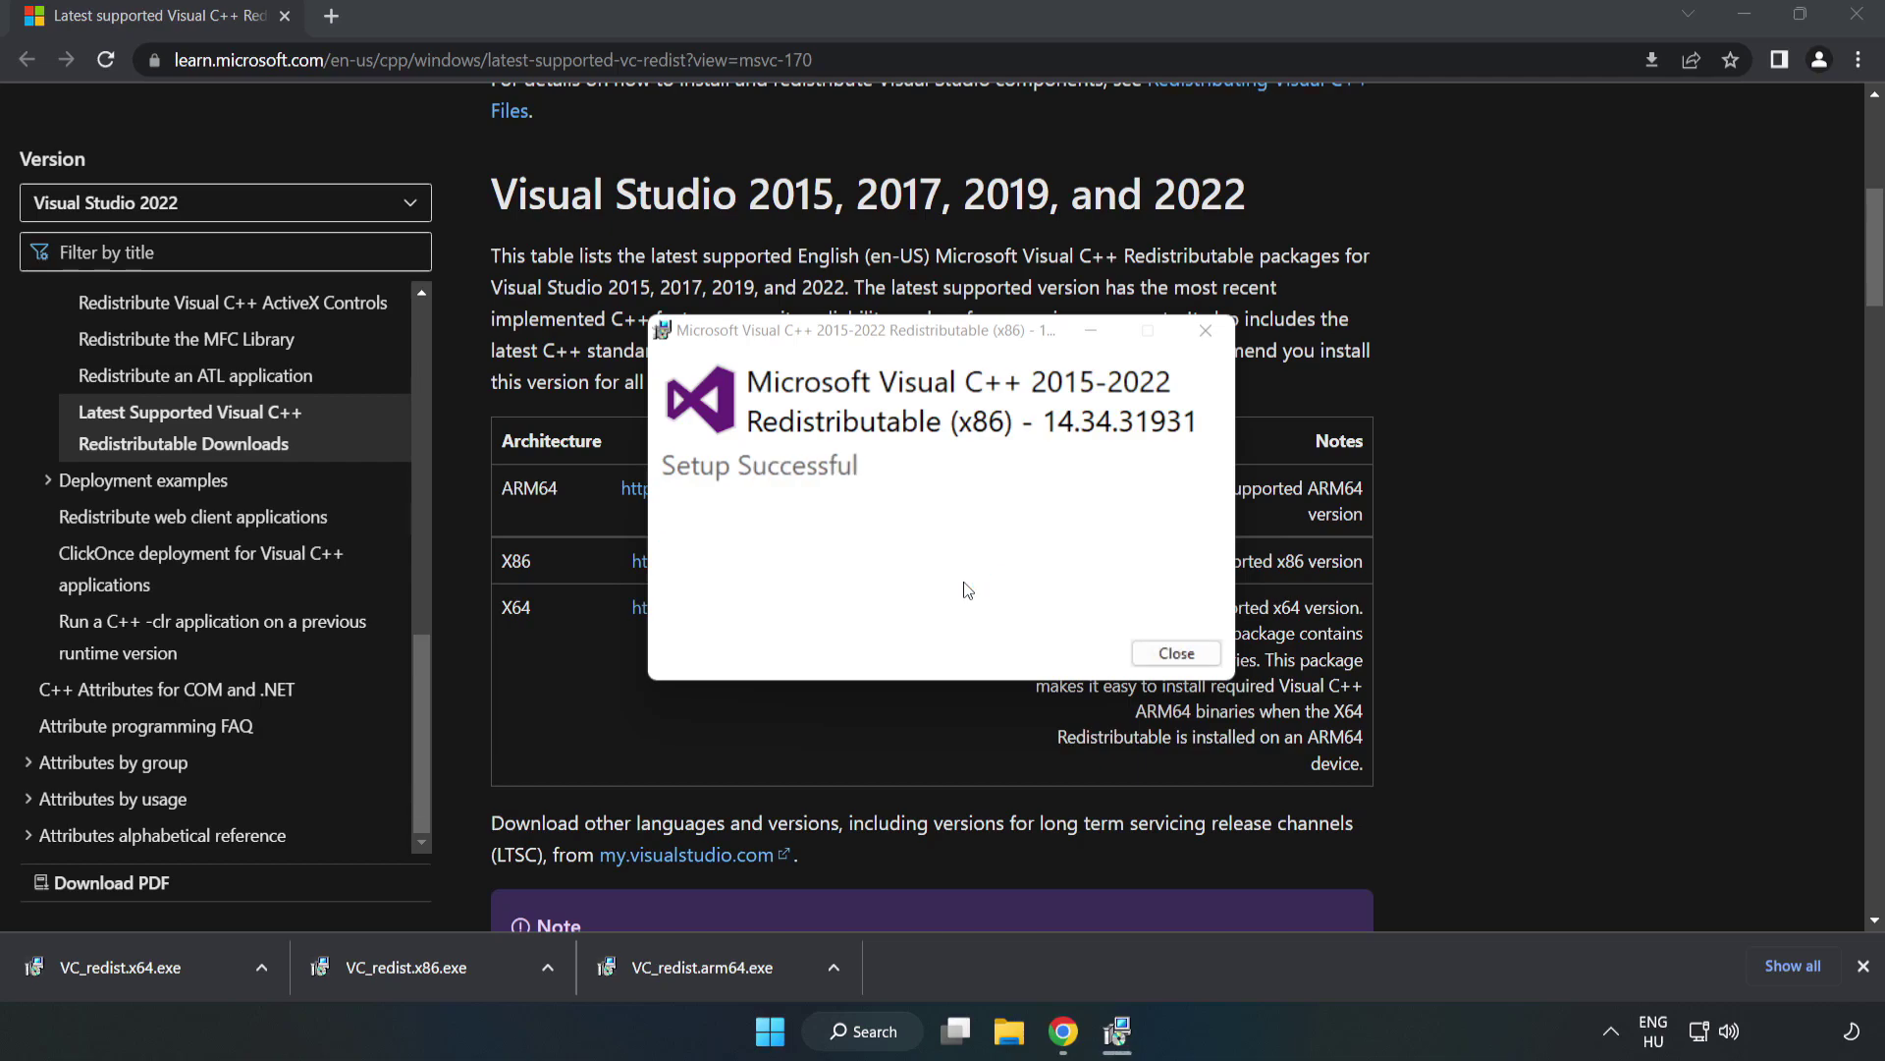
pyautogui.click(1177, 653)
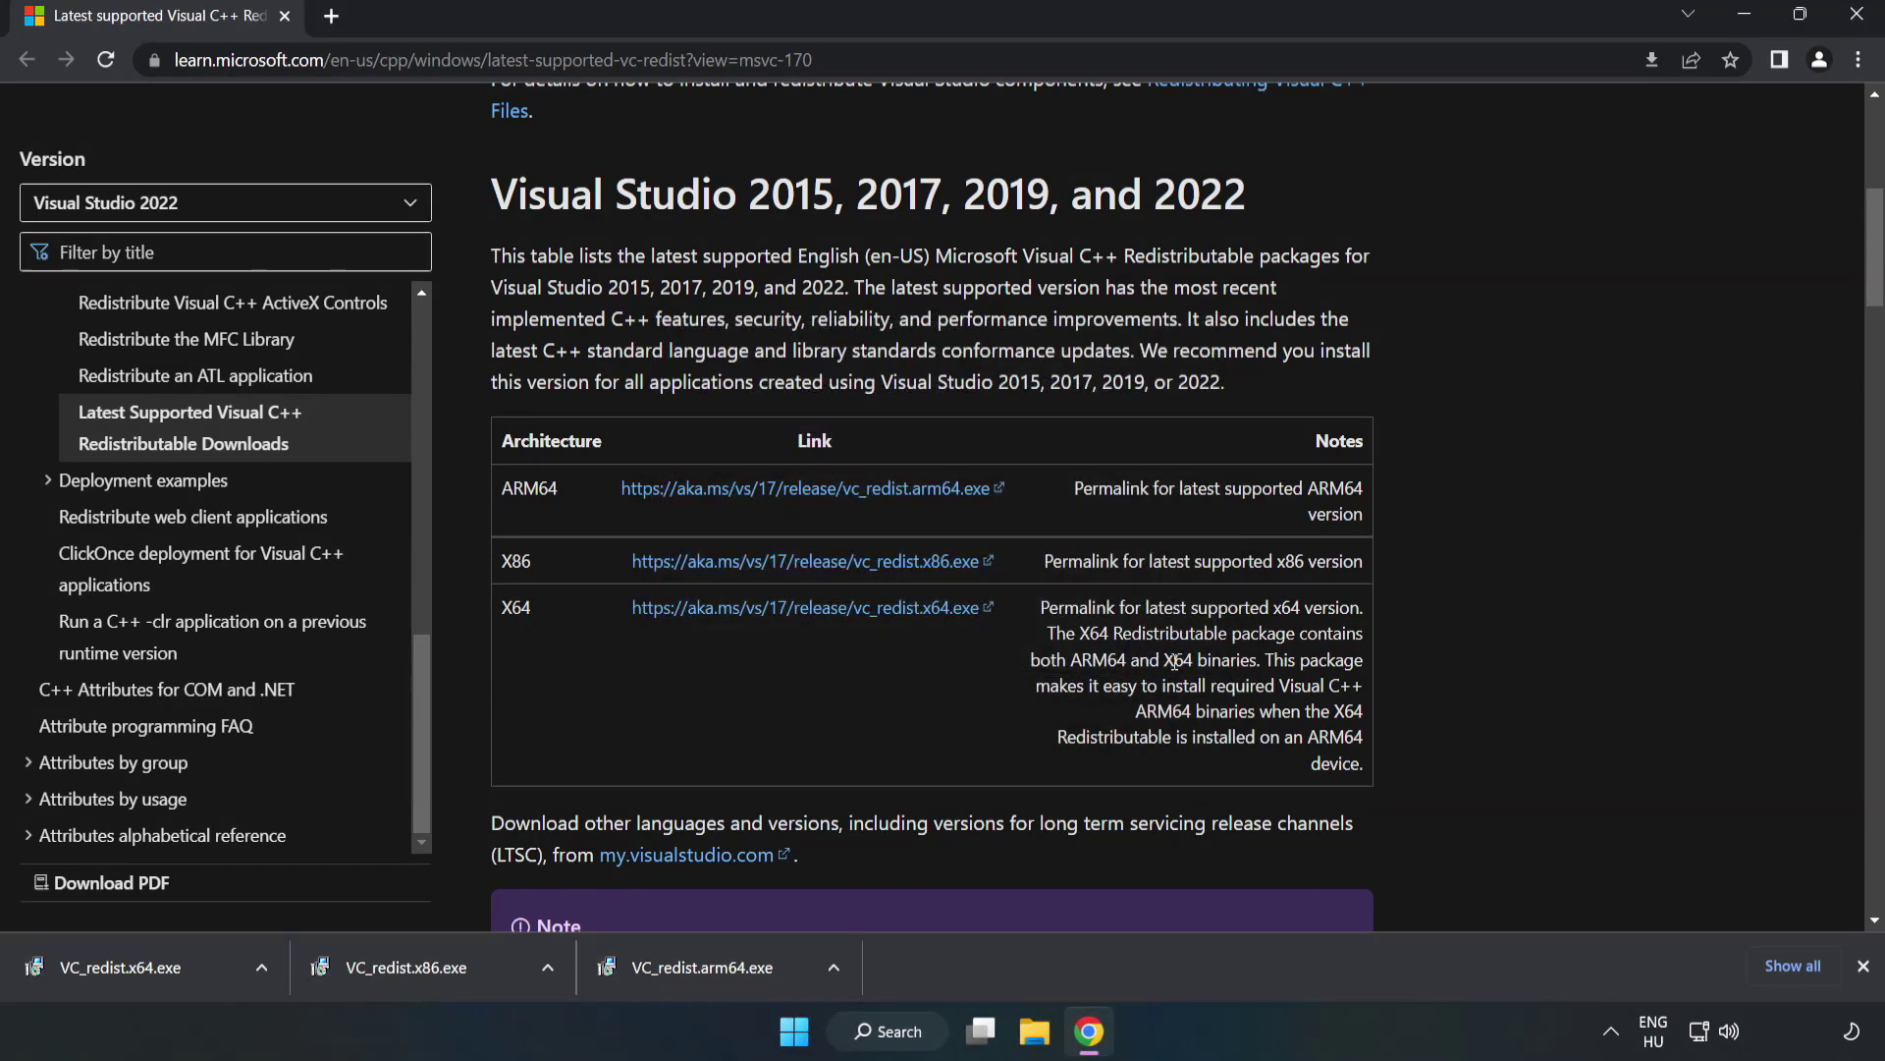
pyautogui.click(102, 963)
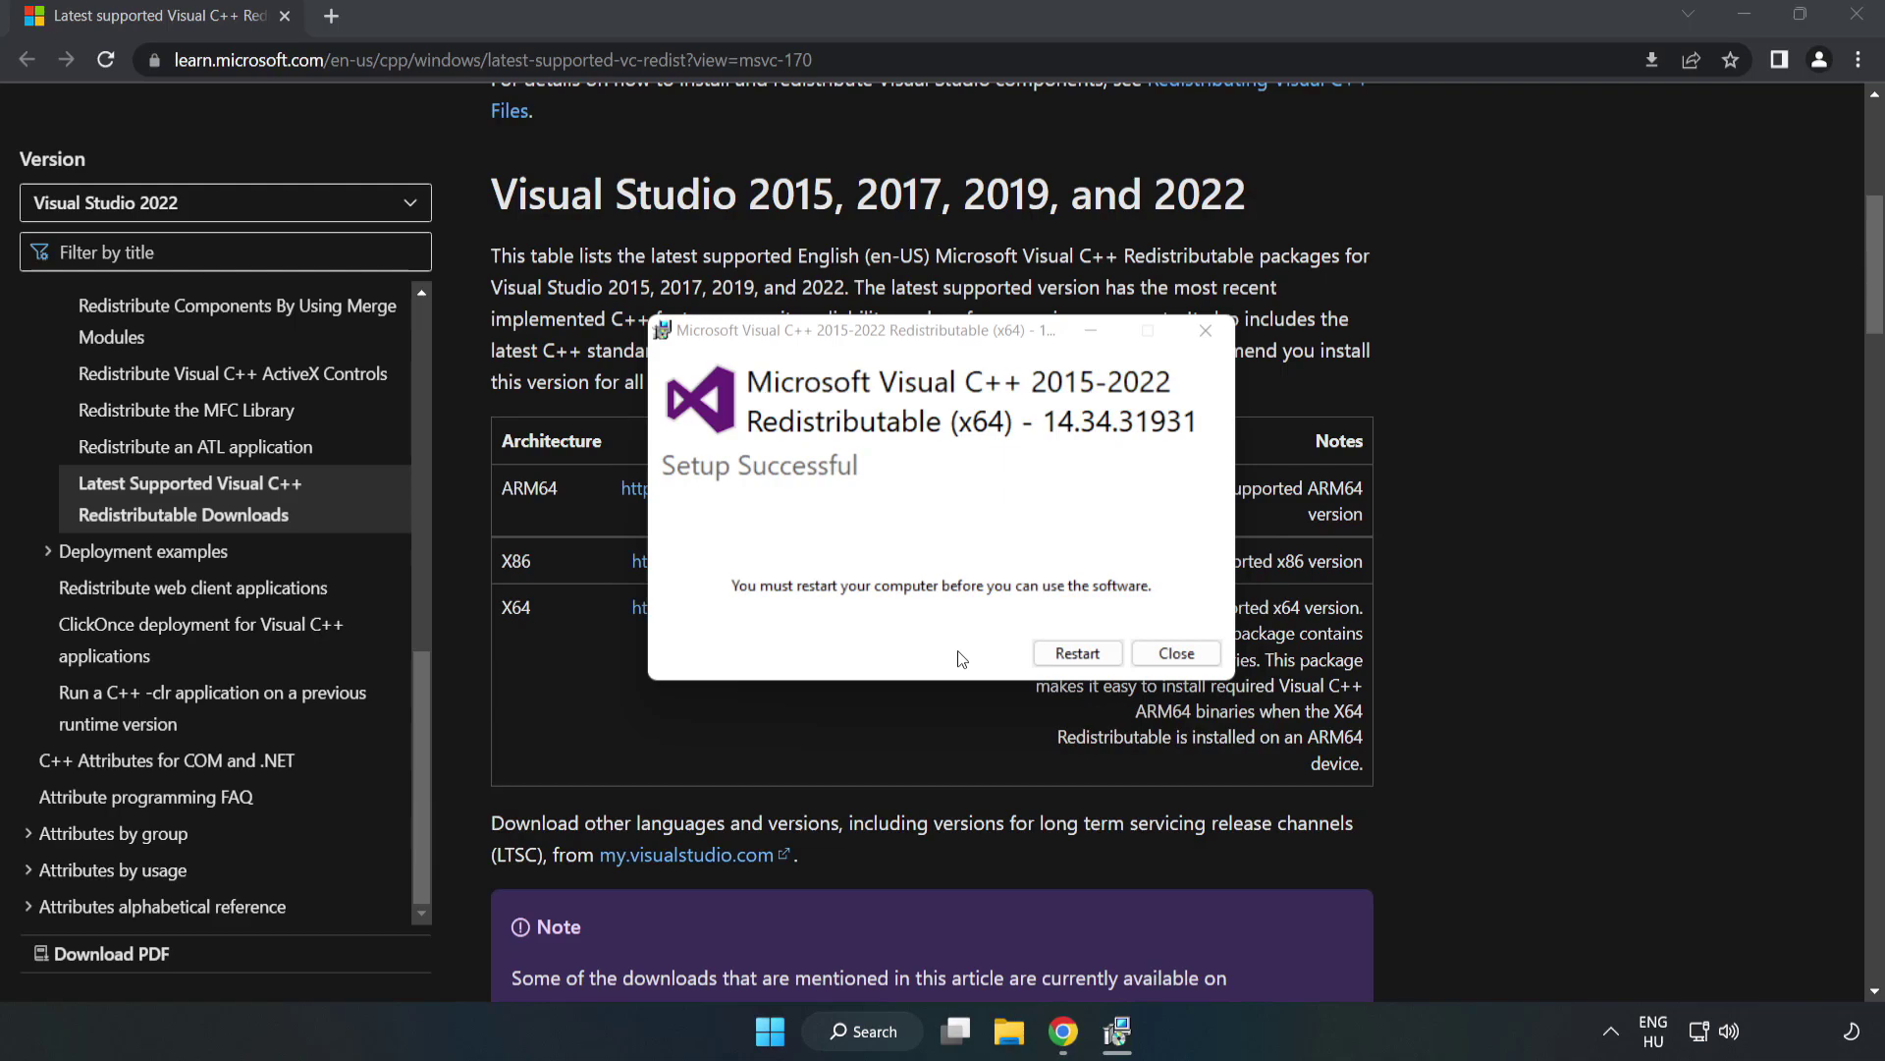
pyautogui.click(1177, 654)
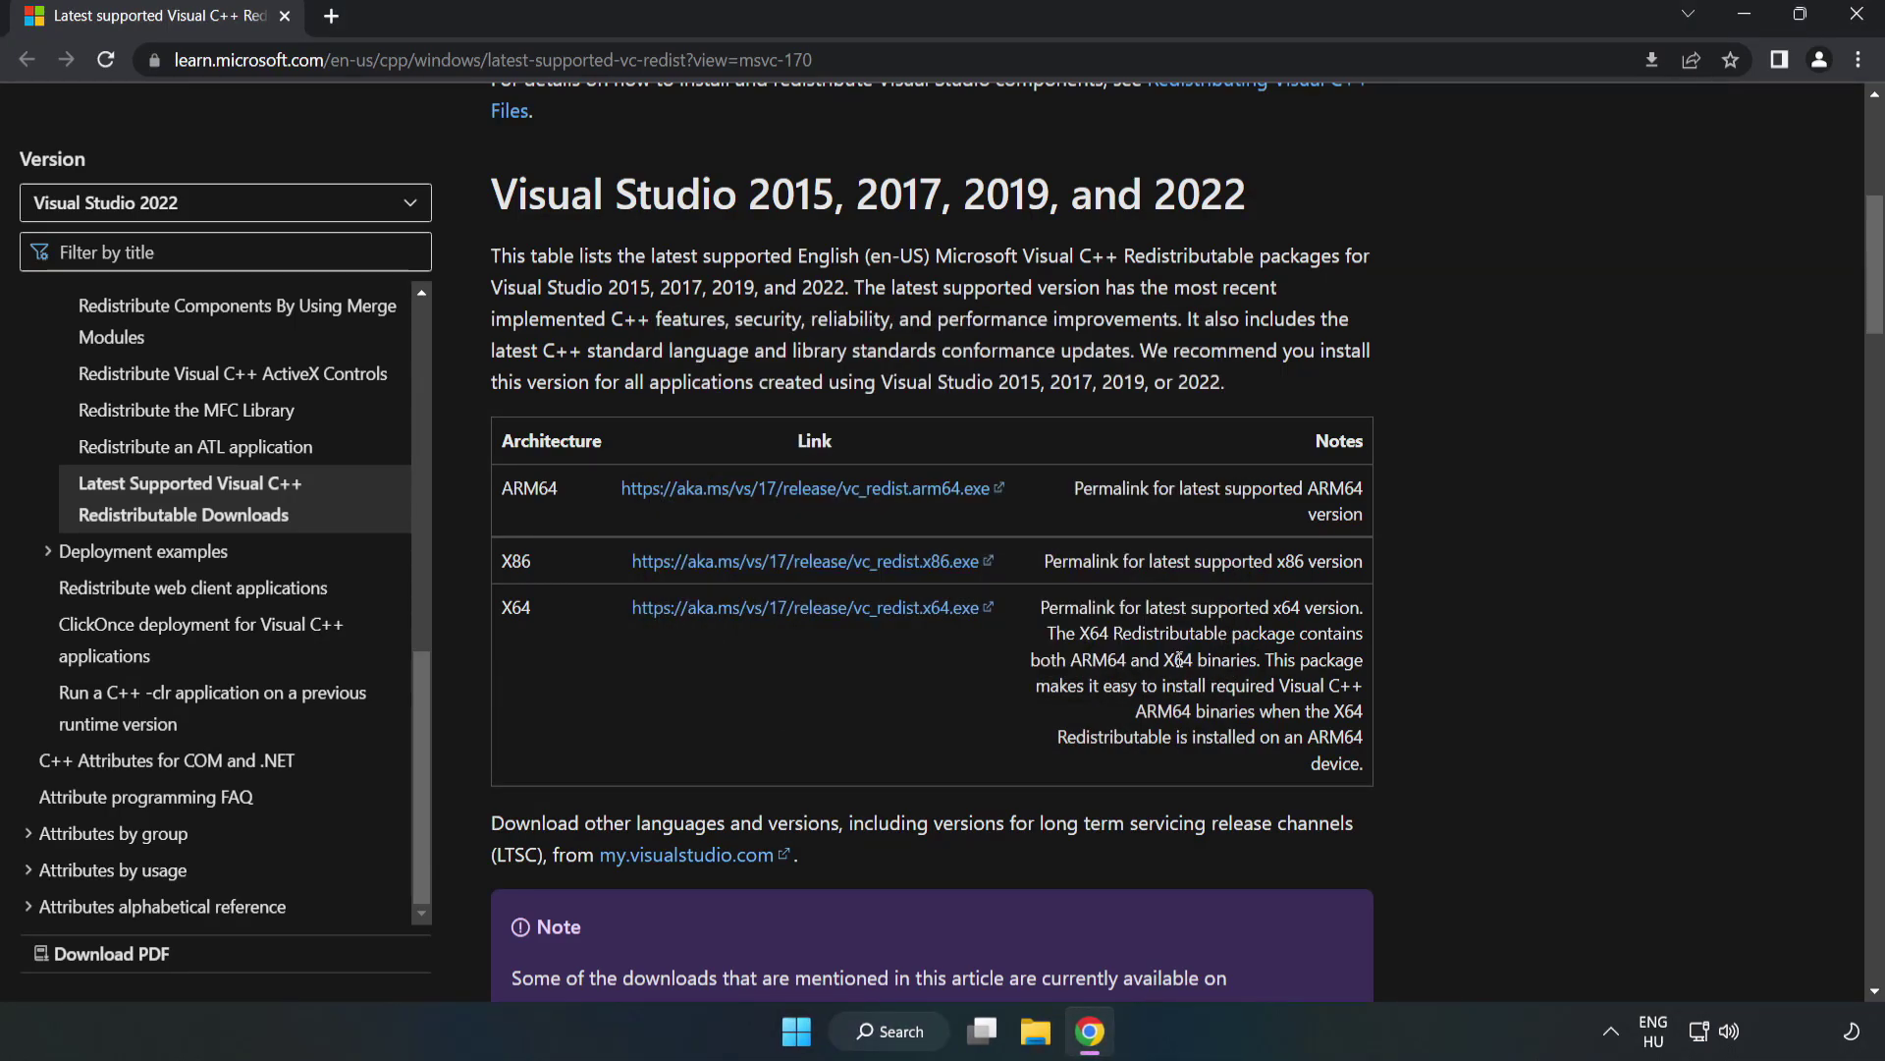
# Close Chrome and bring up the Start menu's power options, including Restart
pyautogui.click(1859, 22)
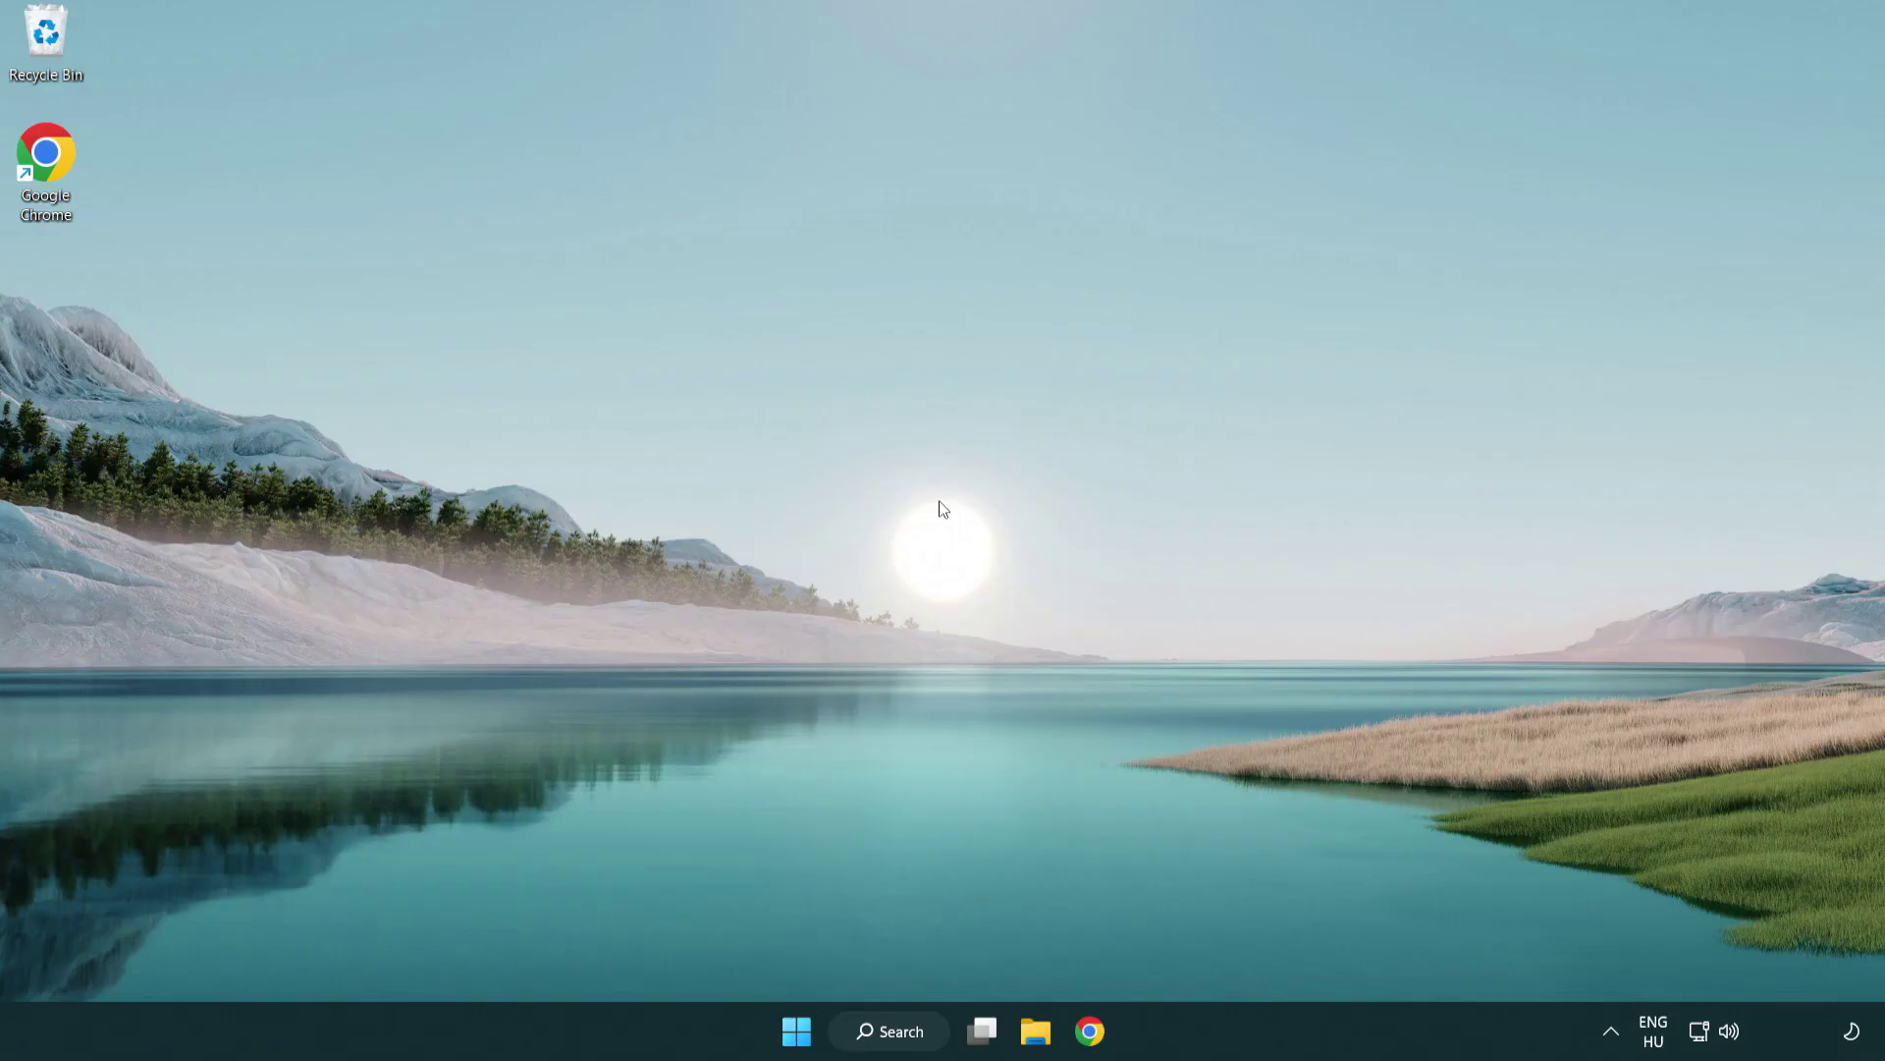
pyautogui.click(796, 1031)
pyautogui.click(1257, 955)
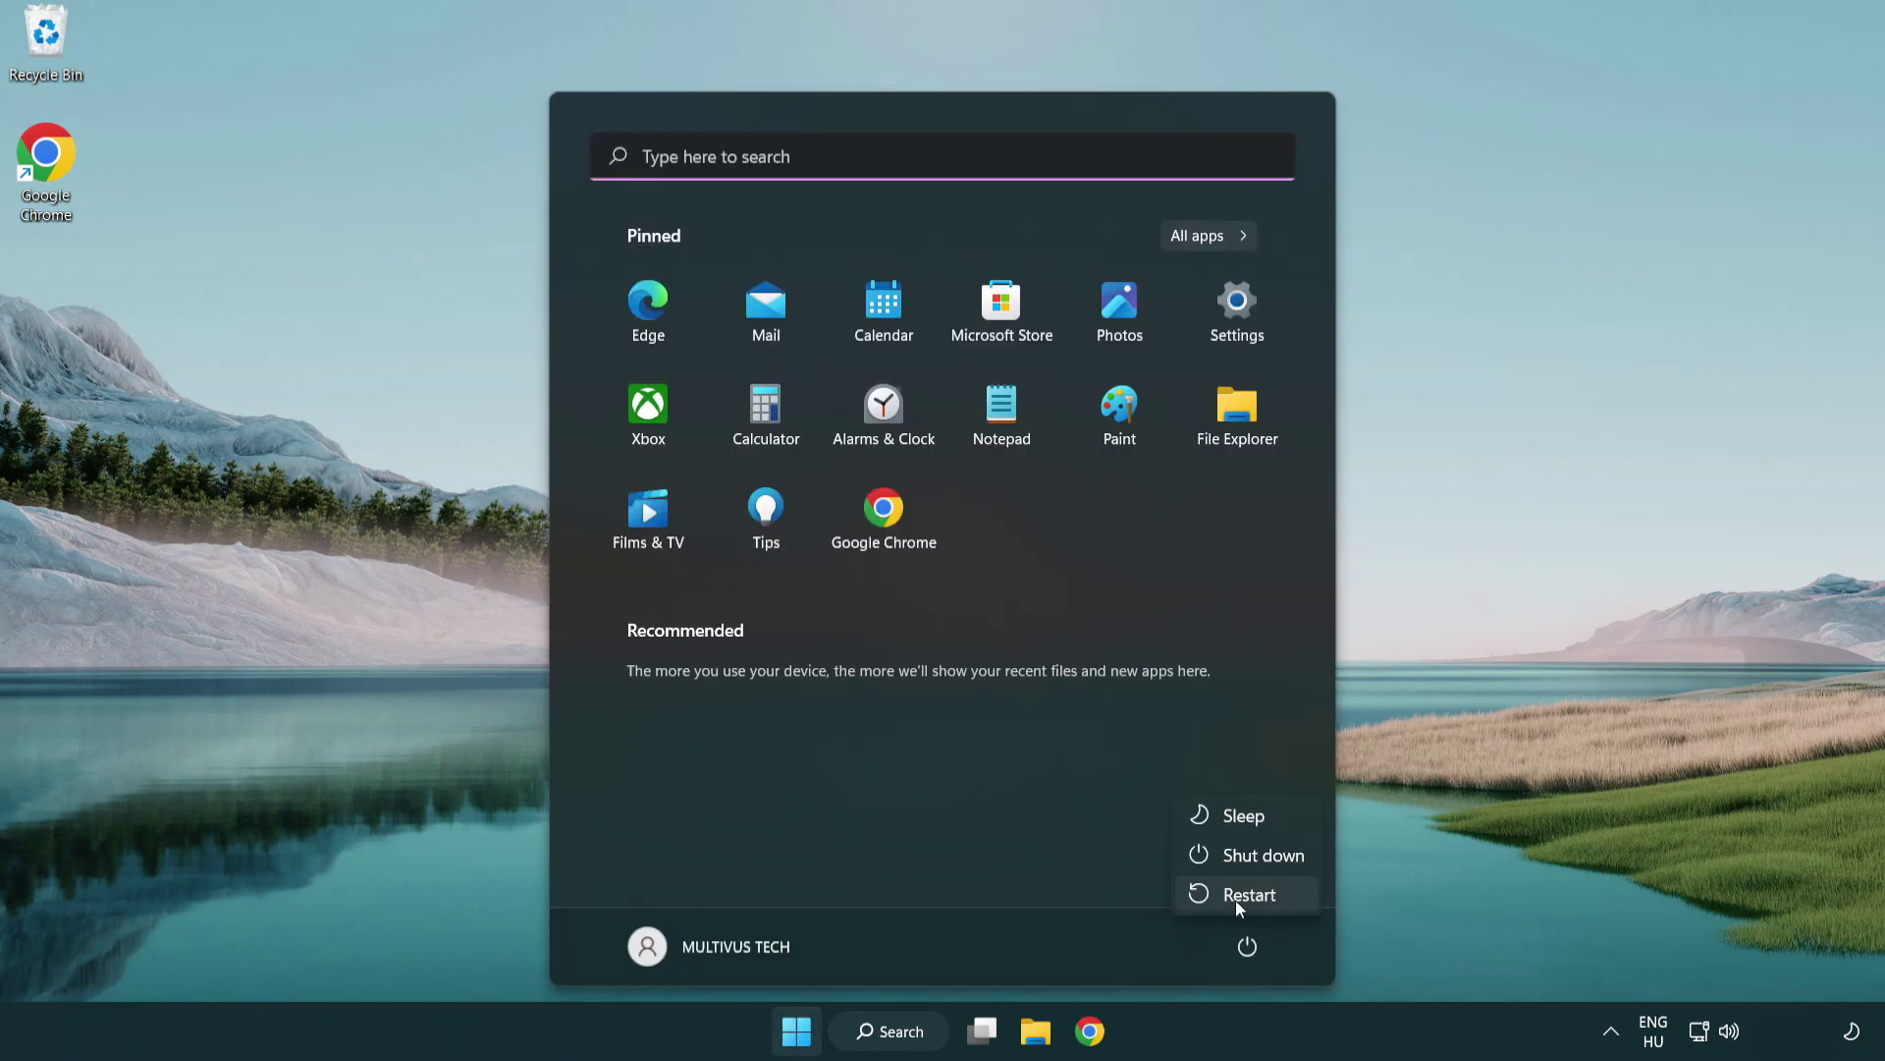